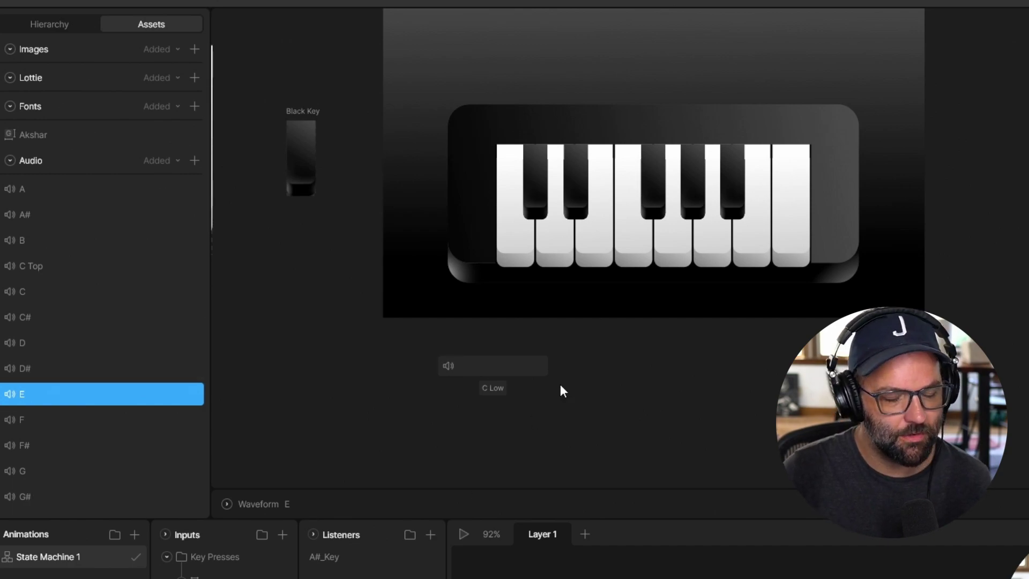
Switch to the Hierarchy tab and bring up the Black Key artboard's NotPressed/Pressed state machine.
left_click_drag(570, 372, 625, 474)
left_click(500, 77)
left_click(63, 27)
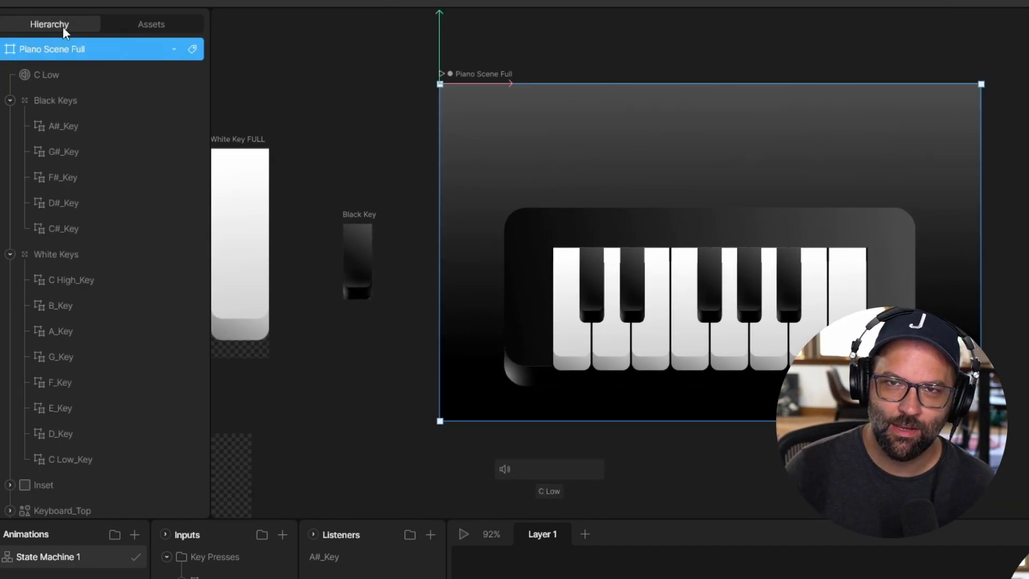
left_click(508, 370)
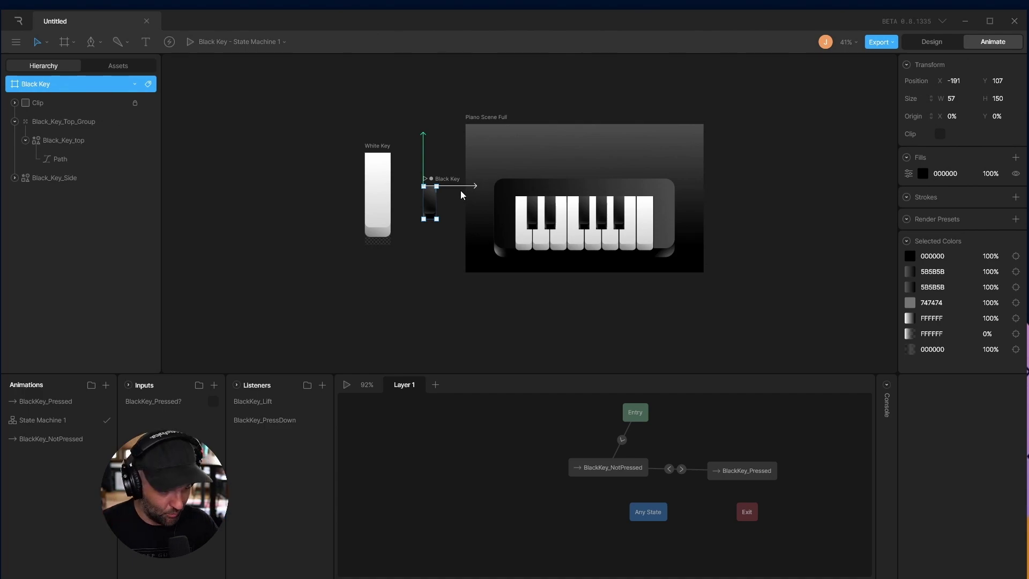
Open the Black Key artboard's state machine to review its exposed Pressed? input.
scroll(461, 194, "up", 5)
scroll(497, 225, "up", 2)
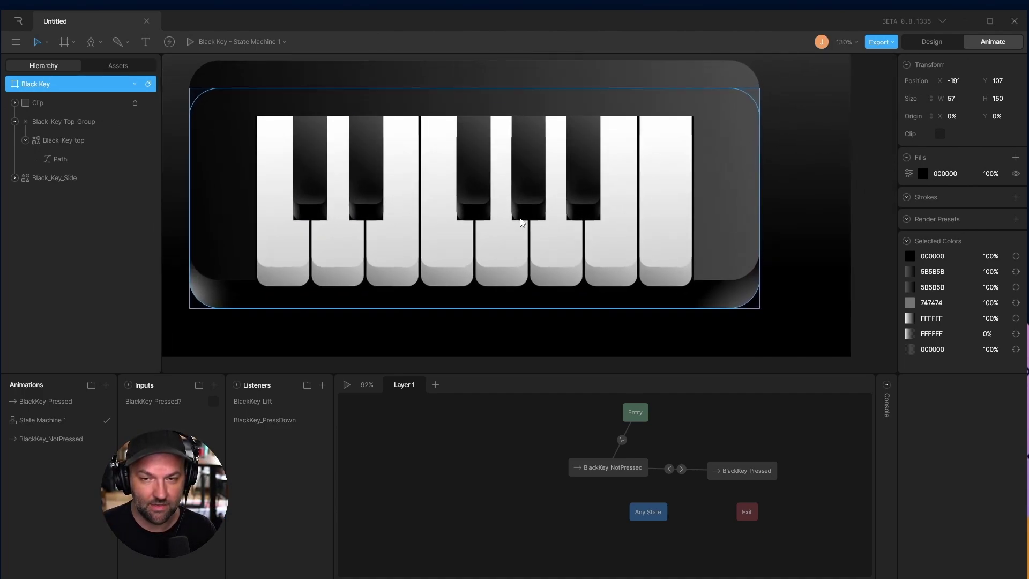
scroll(531, 194, "down", 4)
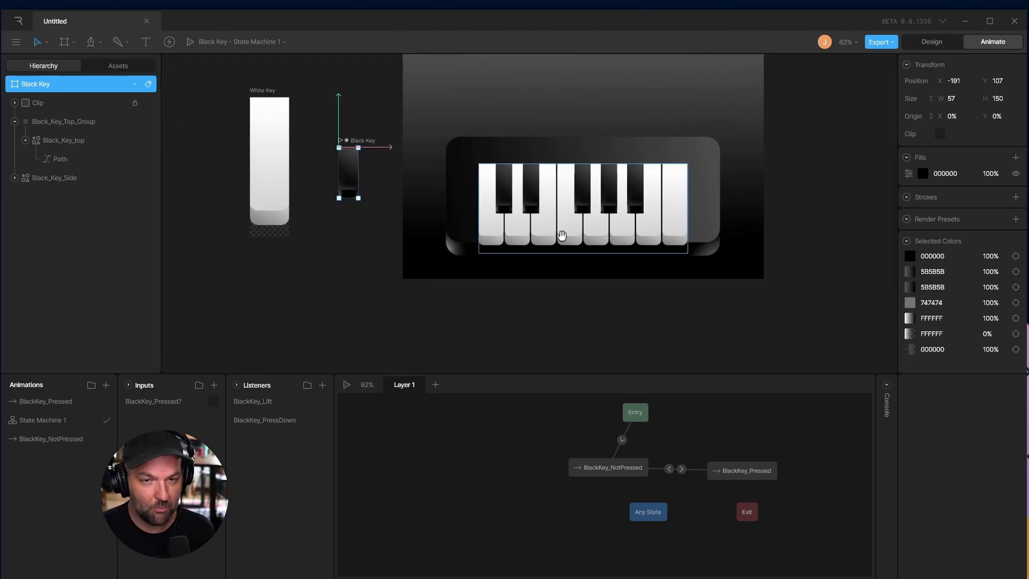
scroll(536, 214, "up", 3)
left_click(309, 129)
left_click(421, 104)
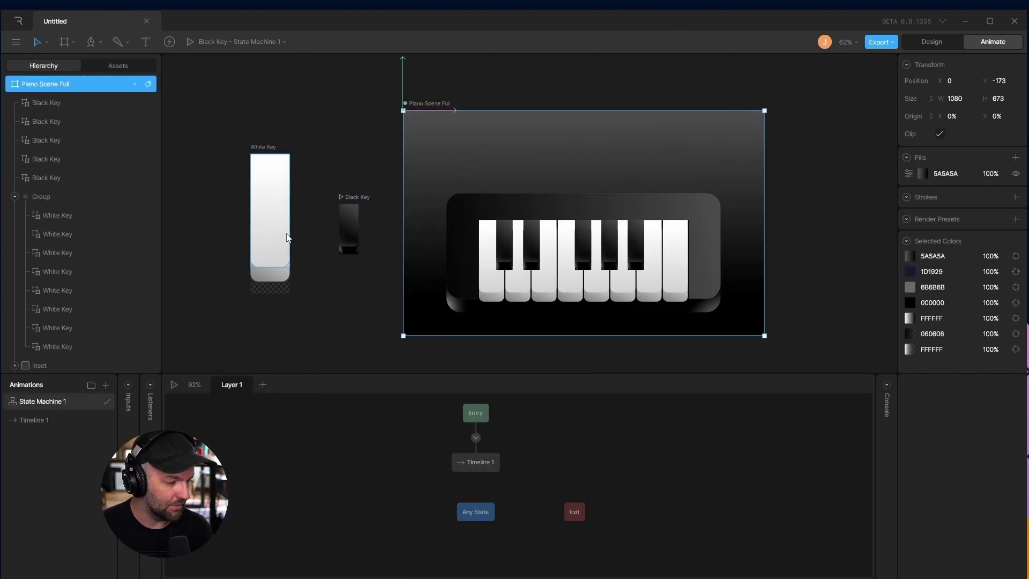
left_click(354, 197)
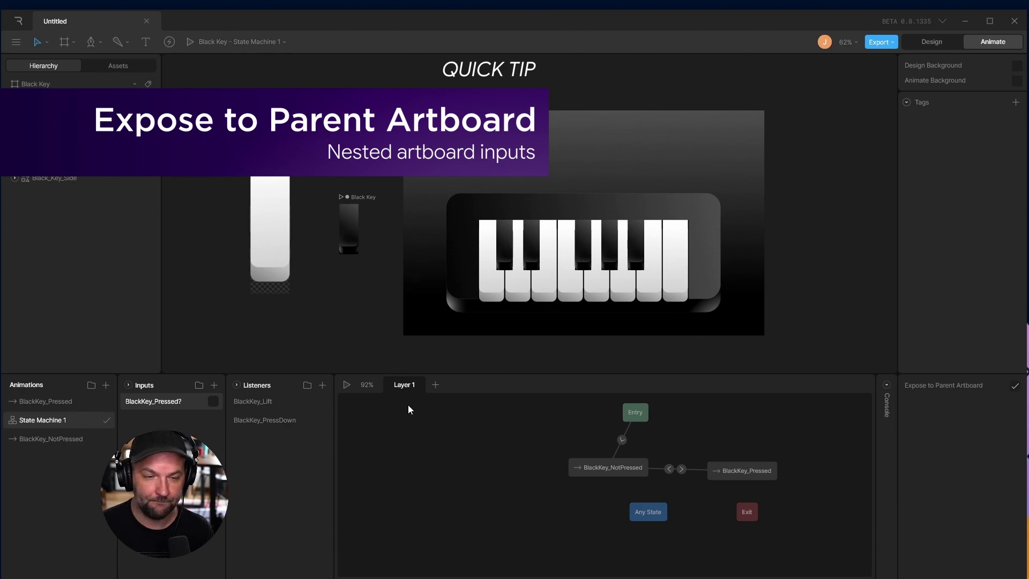
Tick Expose to Parent Artboard on the White Key artboard's Pressed? input.
left_click(262, 150)
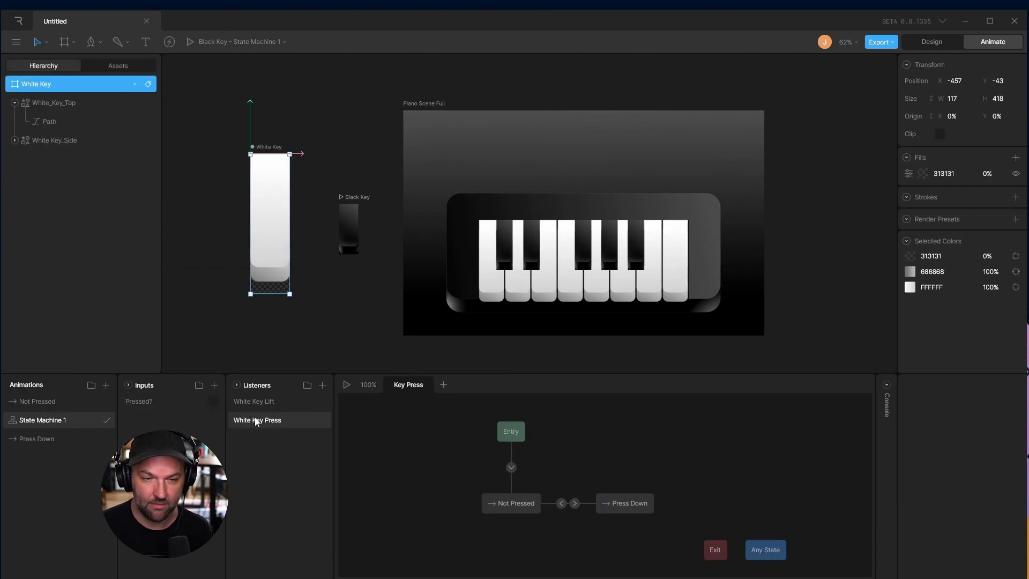
left_click(136, 401)
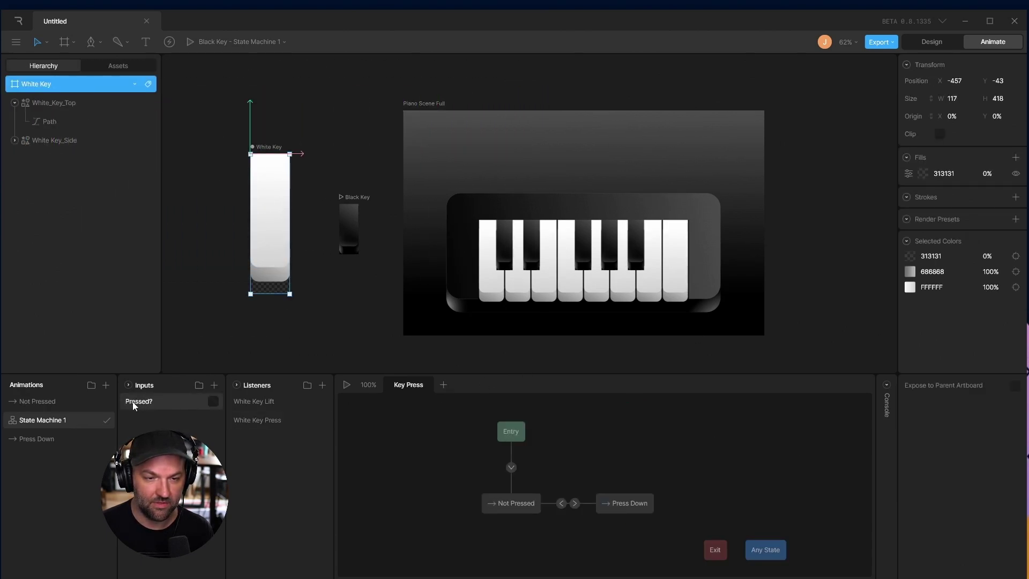
left_click(1015, 386)
left_click_drag(672, 339, 568, 324)
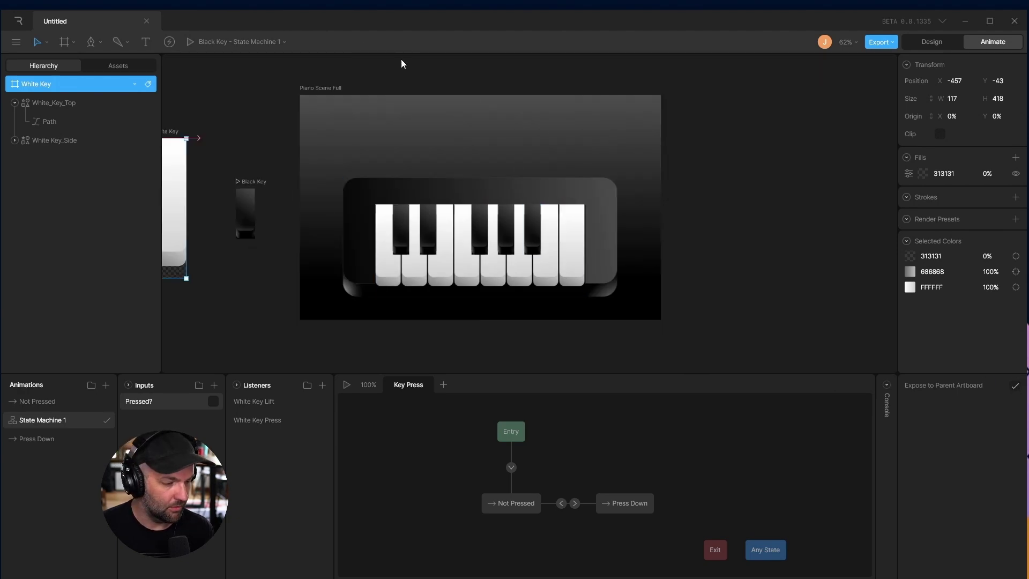
Start the preview of Piano Scene Full's State Machine 1.
left_click(317, 87)
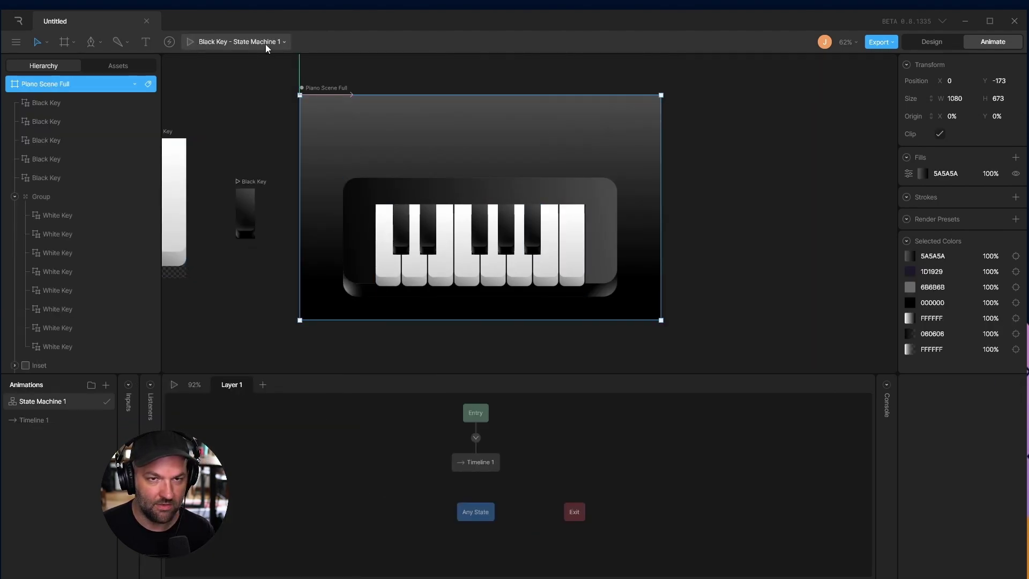
left_click(279, 41)
mouse_move(269, 88)
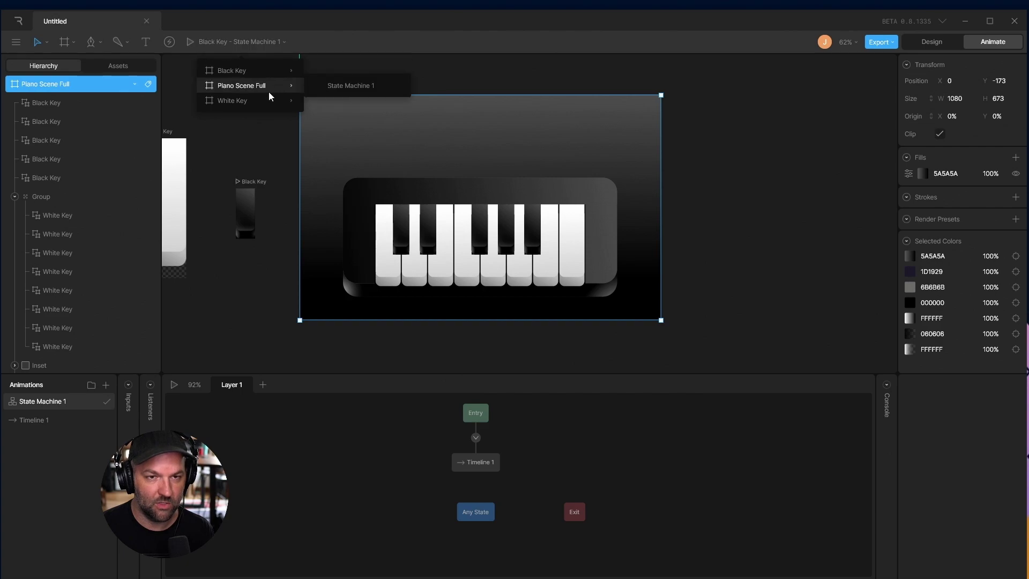
left_click(350, 88)
left_click(190, 42)
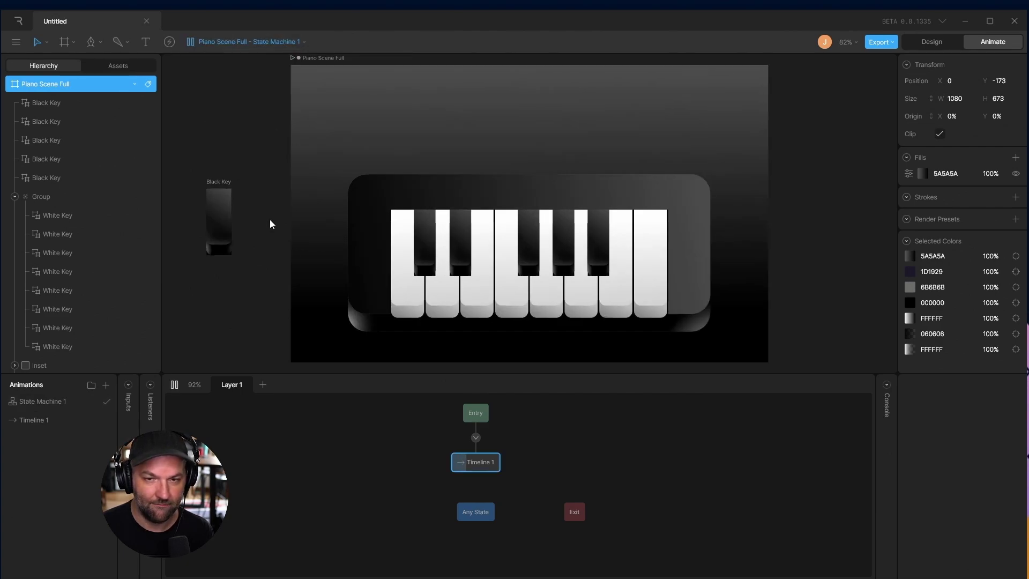
Press the white keys repeatedly in the preview to check they sink.
left_click(422, 250)
left_click(427, 267)
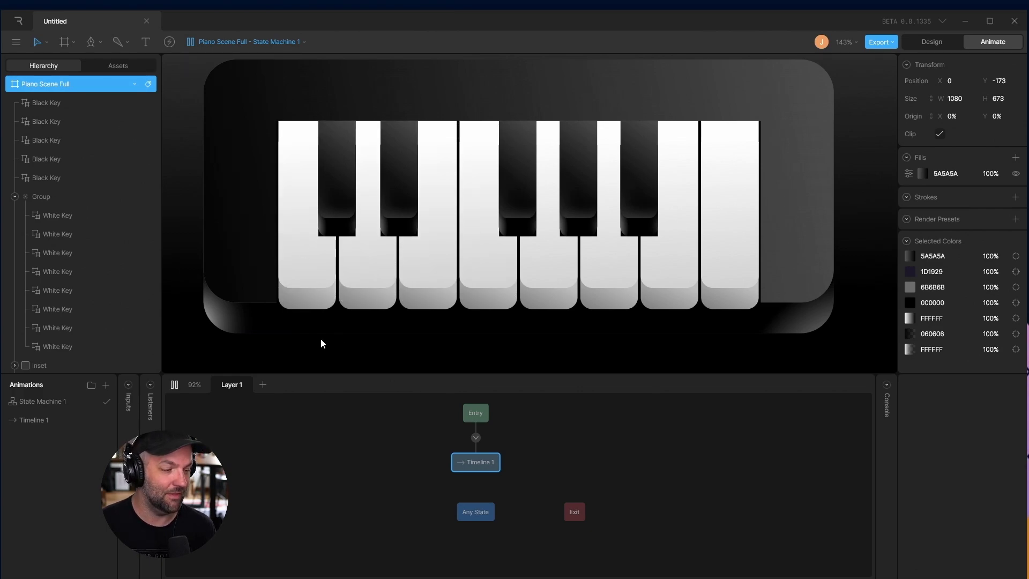
scroll(397, 194, "down", 4)
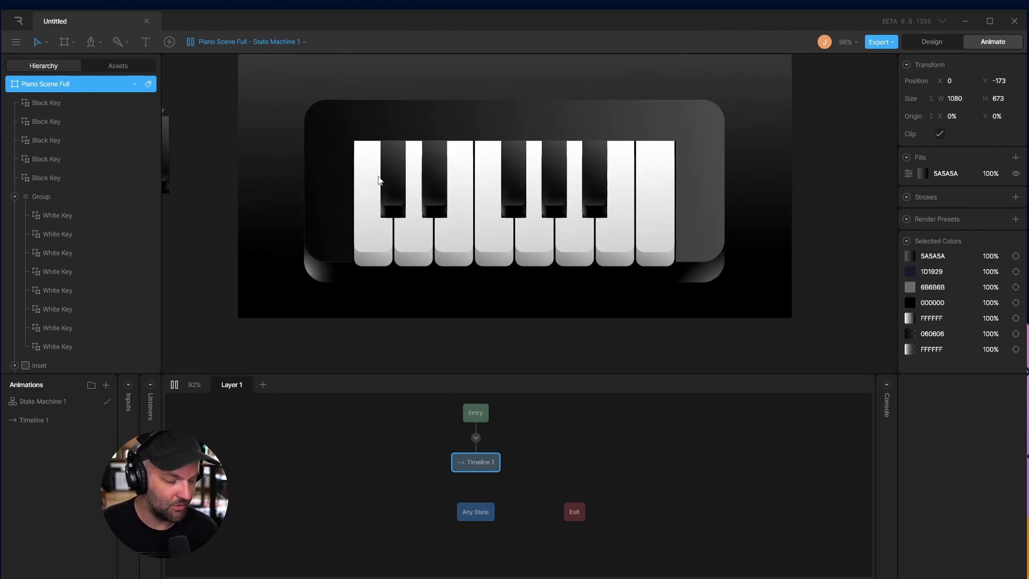
scroll(396, 197, "up", 6)
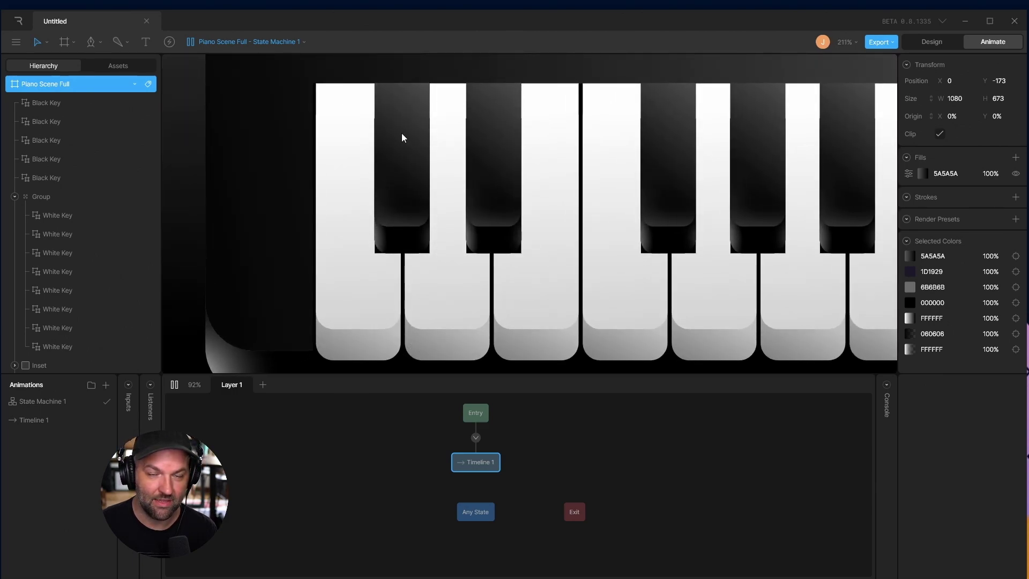
left_click(459, 289)
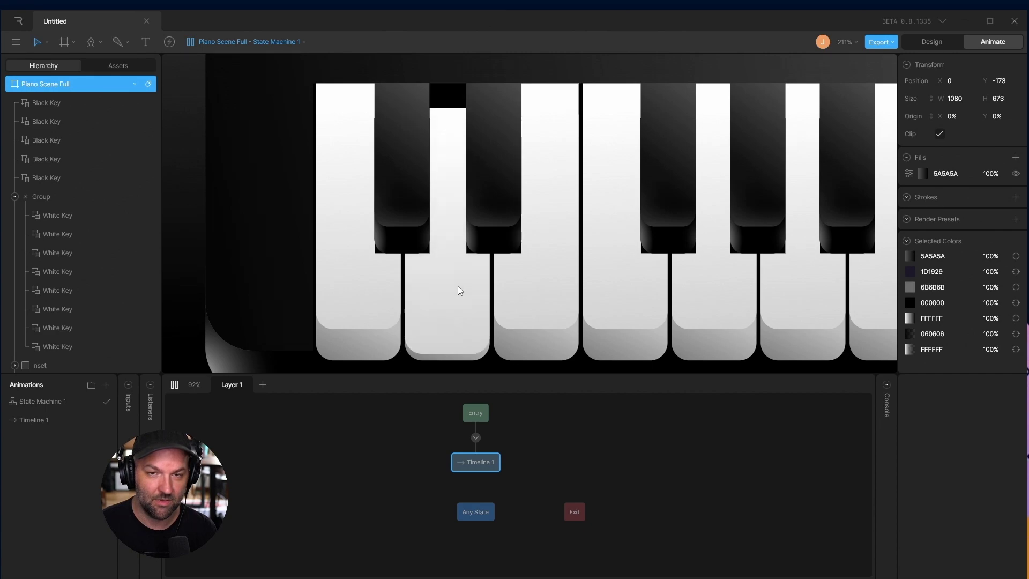
left_click(456, 293)
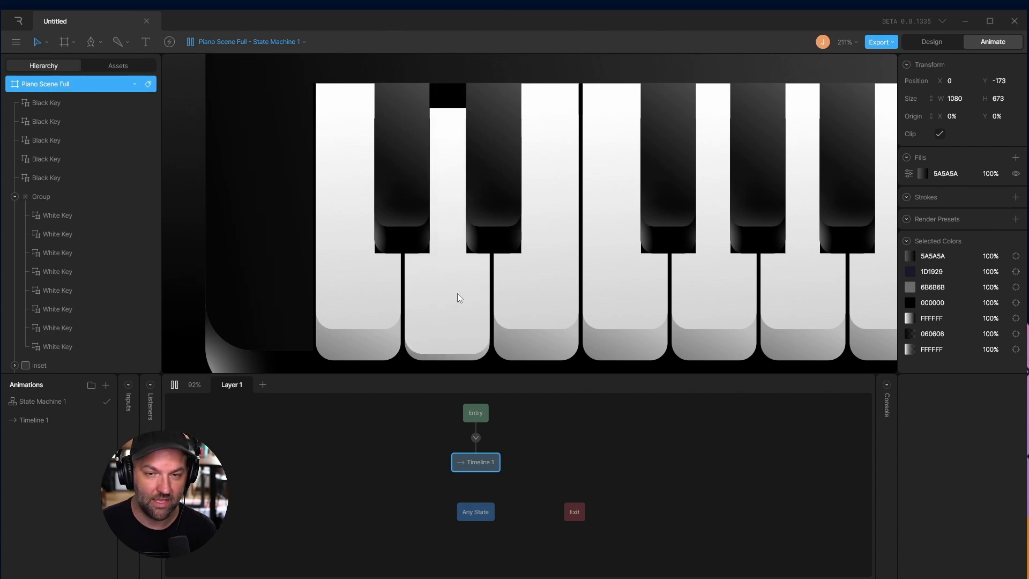
left_click(449, 164)
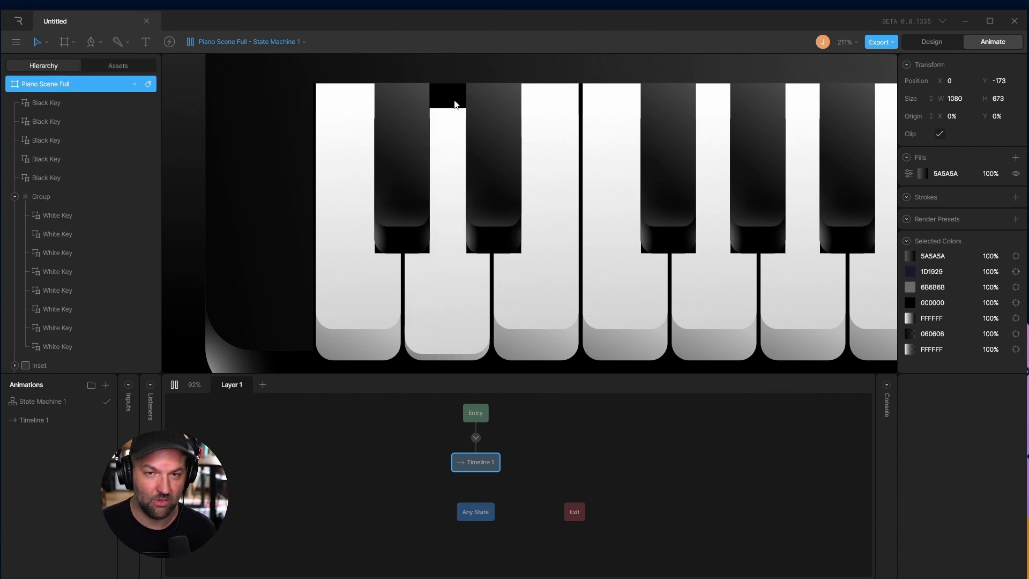
left_click(449, 275)
Switch to Design mode and zoom in on the White Key artboard.
scroll(452, 295, "down", 5)
left_click_drag(381, 285, 1022, 221)
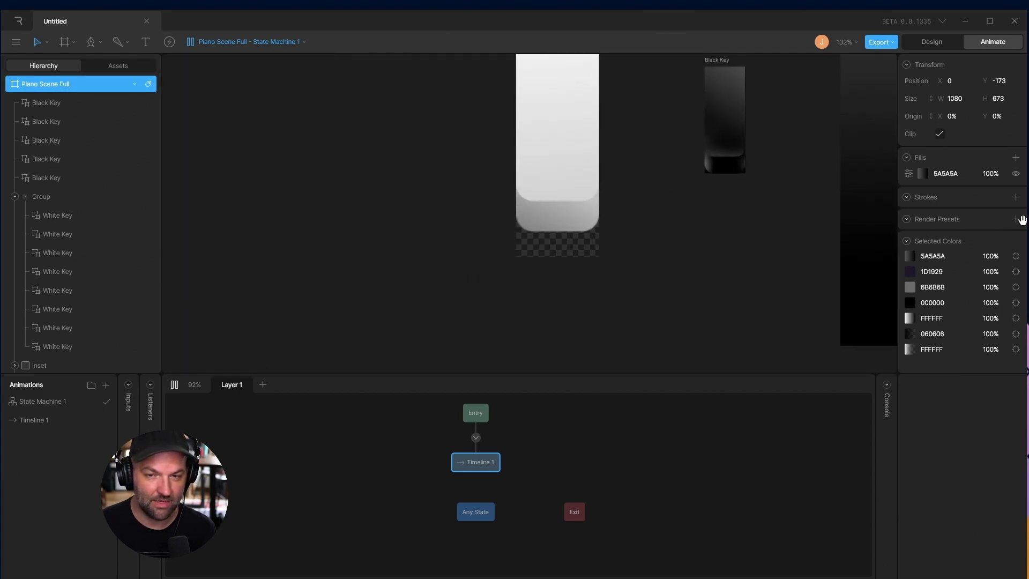
scroll(634, 232, "right", 5)
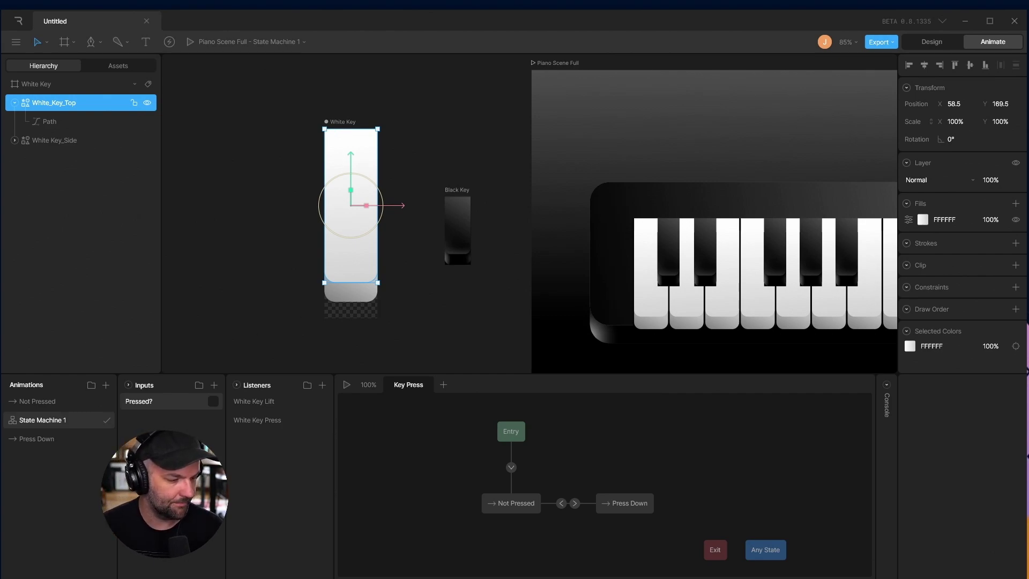
left_click(934, 44)
left_click_drag(396, 257, 547, 333)
scroll(507, 176, "up", 4)
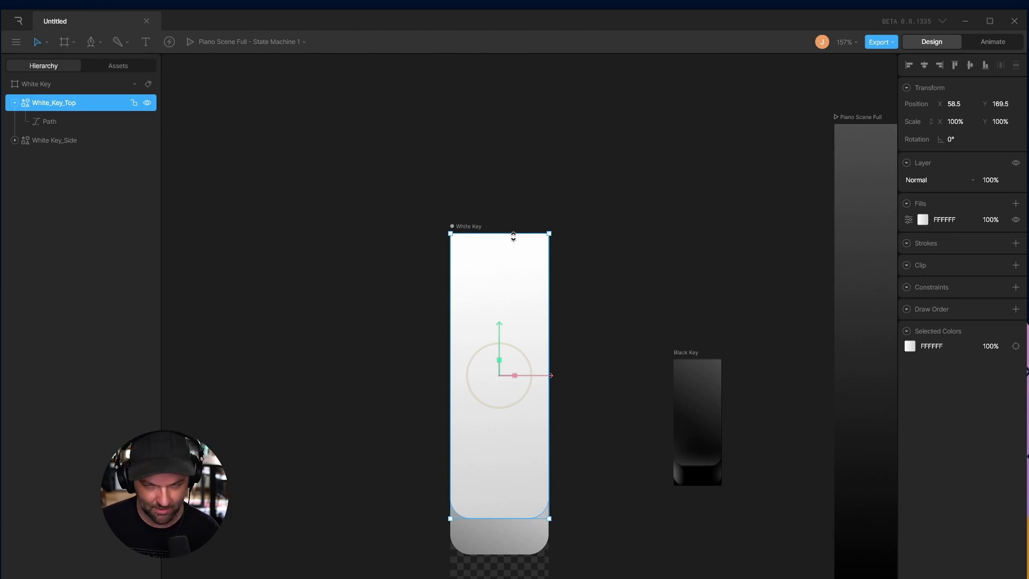
Make the Clipping Shape group from the key's top path, with 0 corner radius and lowered bottom points.
left_click_drag(513, 237, 567, 137)
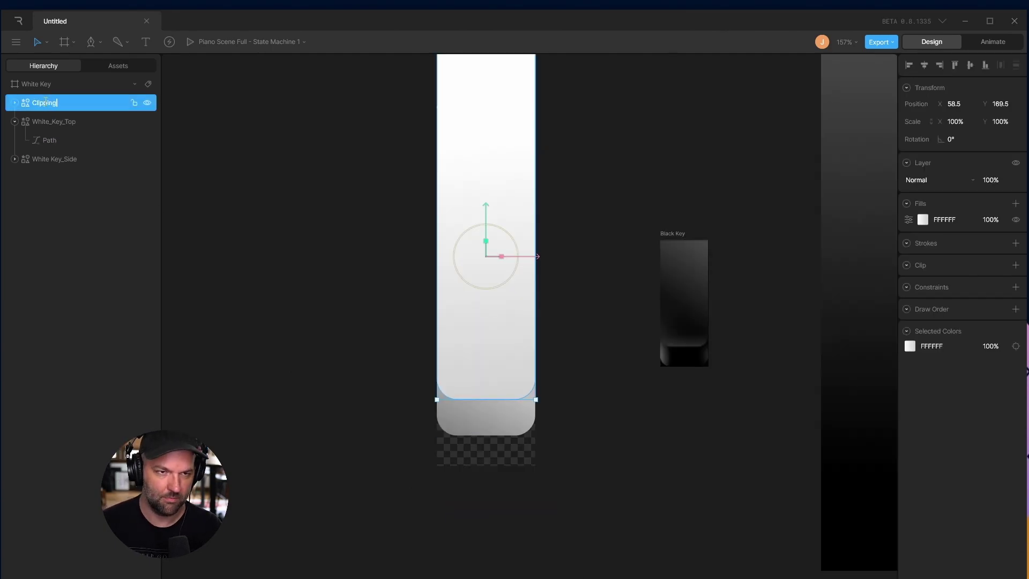
type("Shape")
left_click(15, 102)
left_click(49, 122)
left_click(949, 198)
type("0")
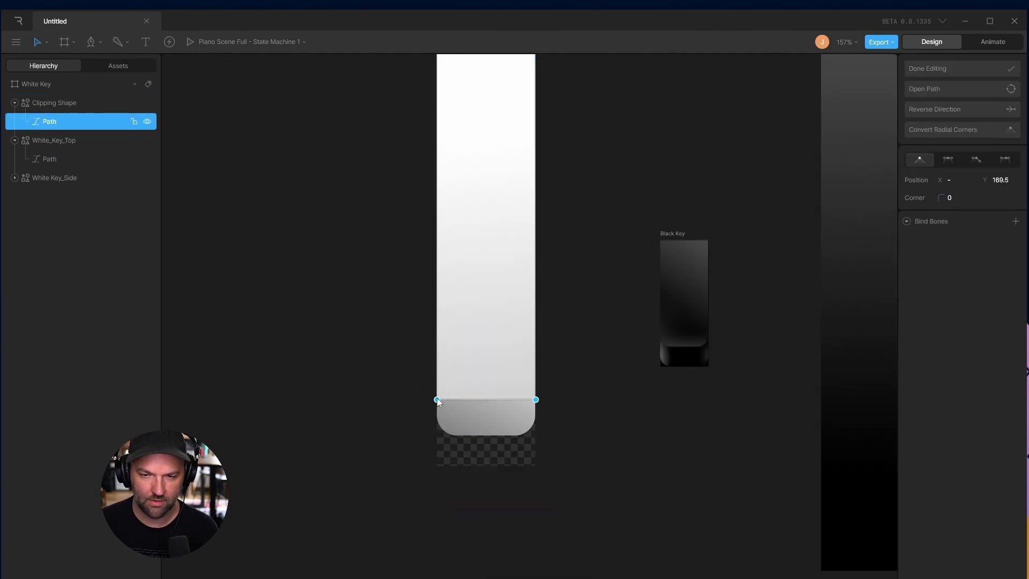
left_click_drag(437, 401, 437, 466)
key("Escape")
left_click(54, 141)
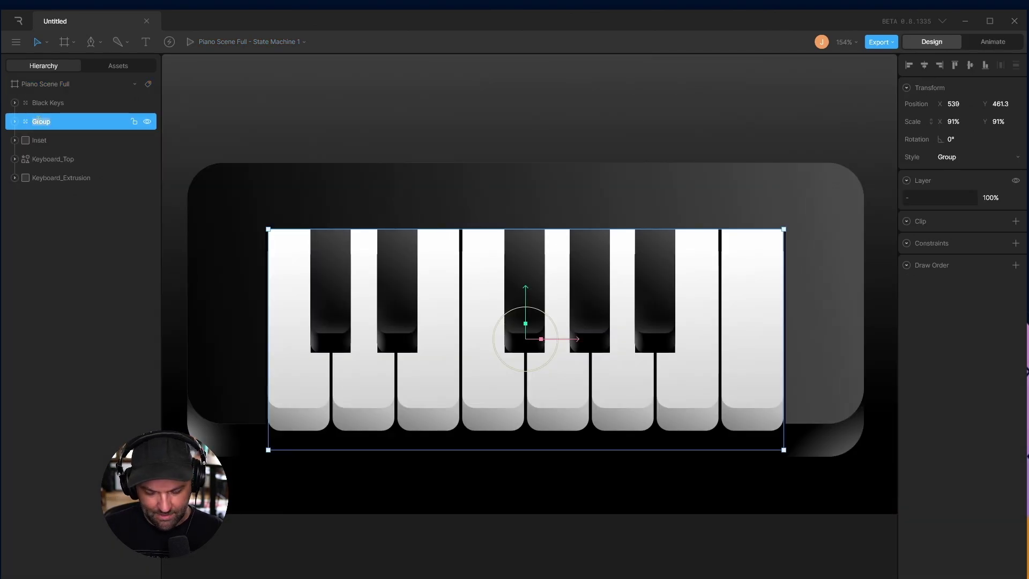
Reshape the White_Key_Hitbox path, adding and aligning points up to the key top.
key("Return")
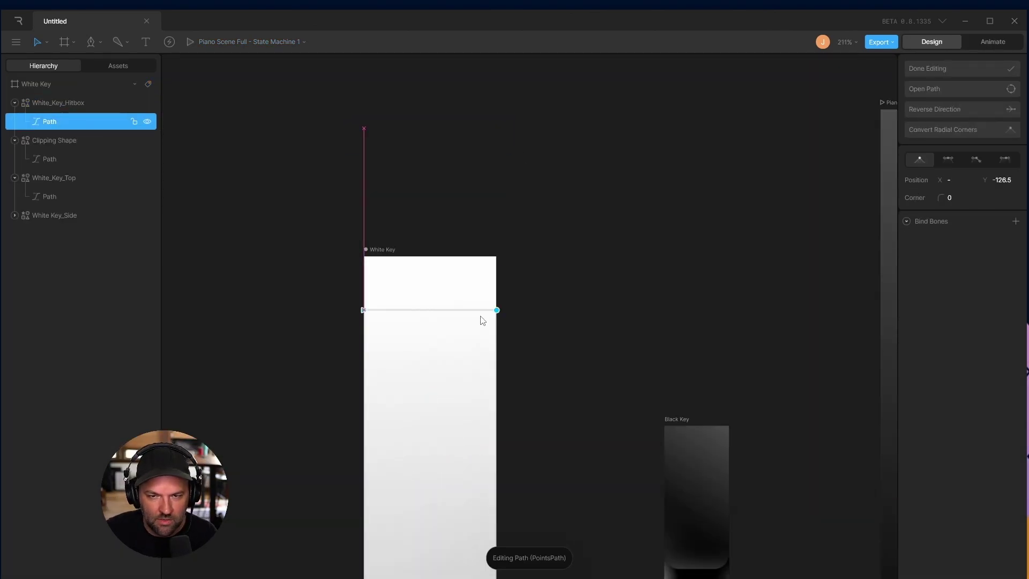
left_click_drag(399, 288, 399, 157)
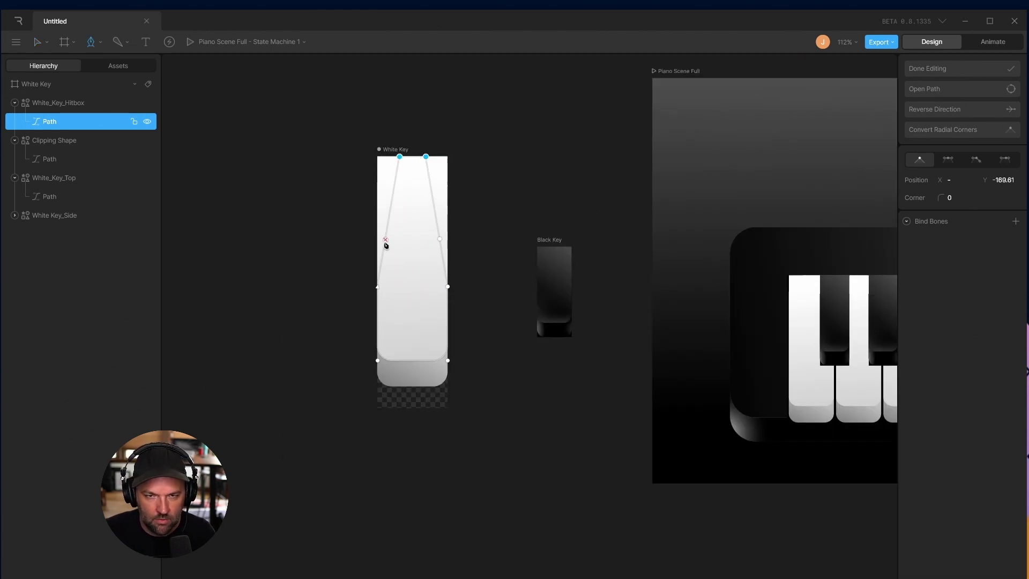
left_click(386, 244)
left_click_drag(440, 245, 426, 286)
left_click_drag(386, 244, 399, 287)
key("v")
Tint the White_Key_Hitbox fill pink so the hitbox is visible.
left_click(58, 102)
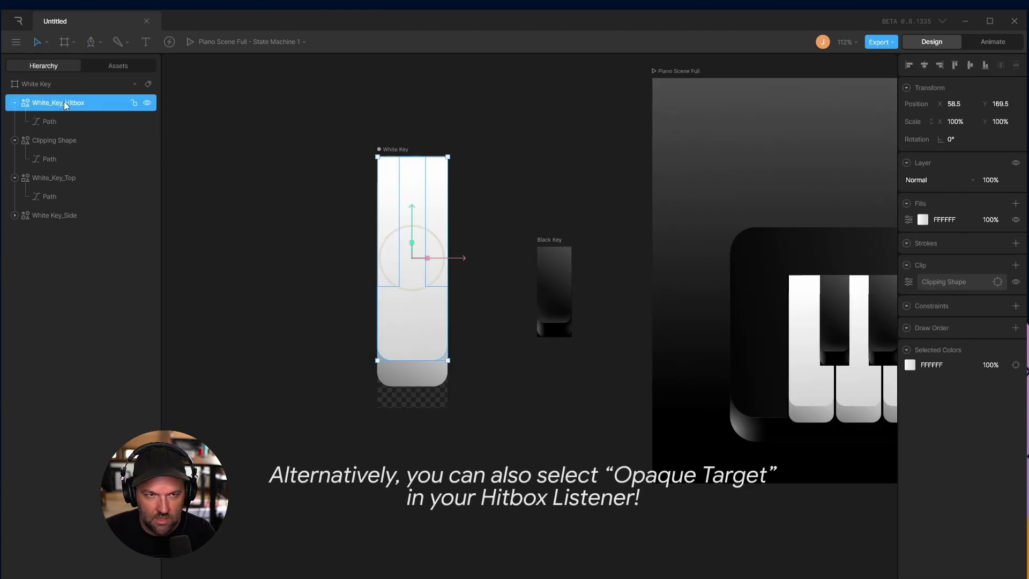
left_click(922, 221)
left_click(845, 243)
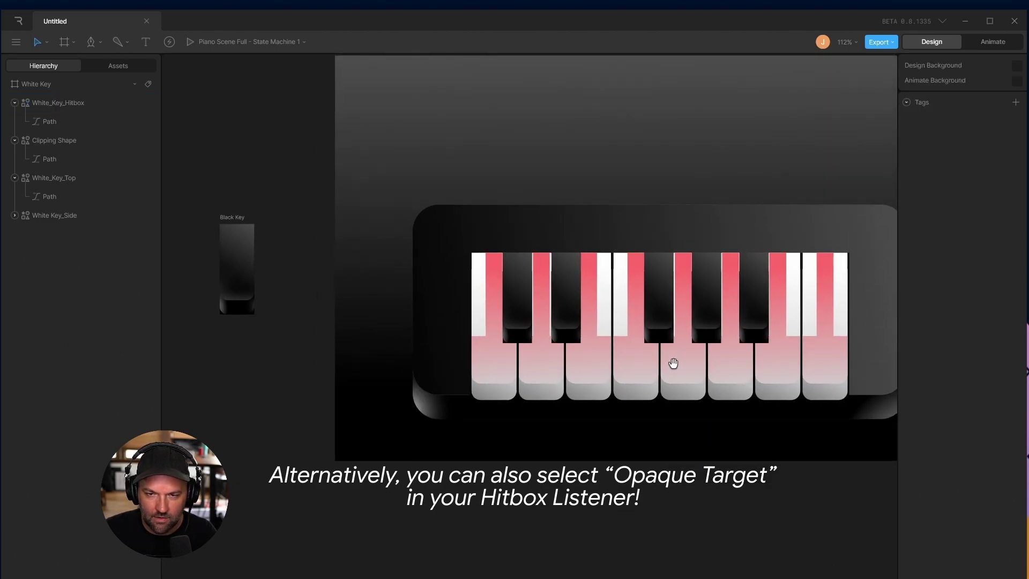
mouse_move(674, 364)
left_mouse_down()
mouse_move(685, 372)
mouse_move(676, 379)
left_mouse_up()
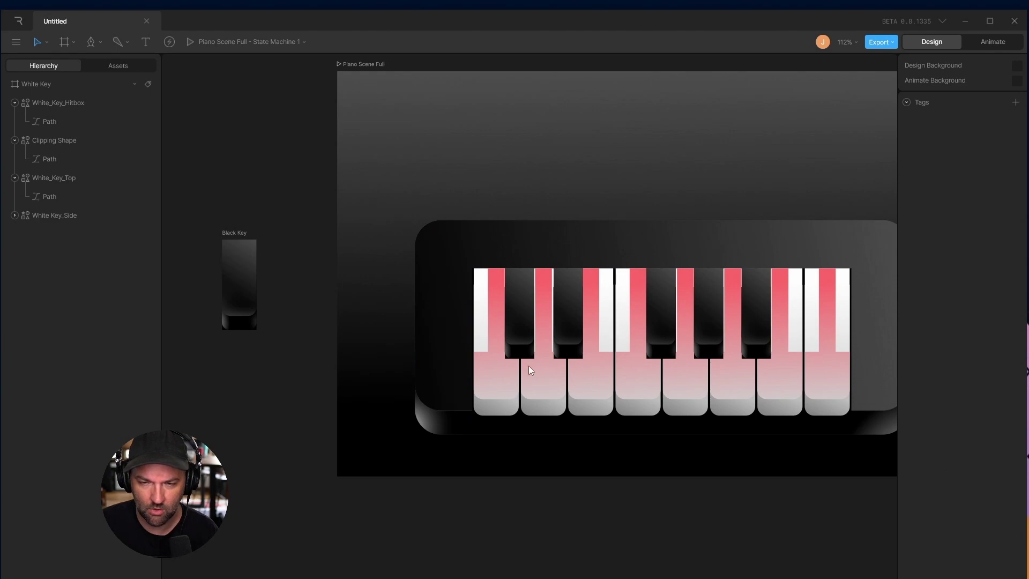
Drag the hitbox's middle points down over the lower key area.
scroll(528, 366, "up", 5)
scroll(499, 362, "down", 6)
left_click_drag(429, 339, 611, 348)
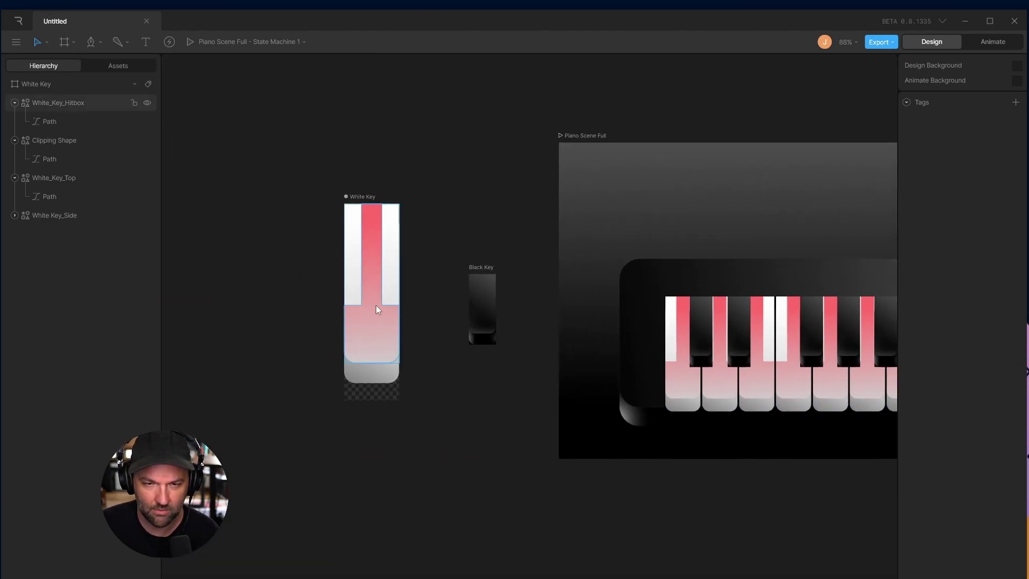
left_click(351, 313)
key("Return")
mouse_move(398, 306)
left_mouse_down()
mouse_move(399, 325)
mouse_move(392, 304)
left_mouse_up()
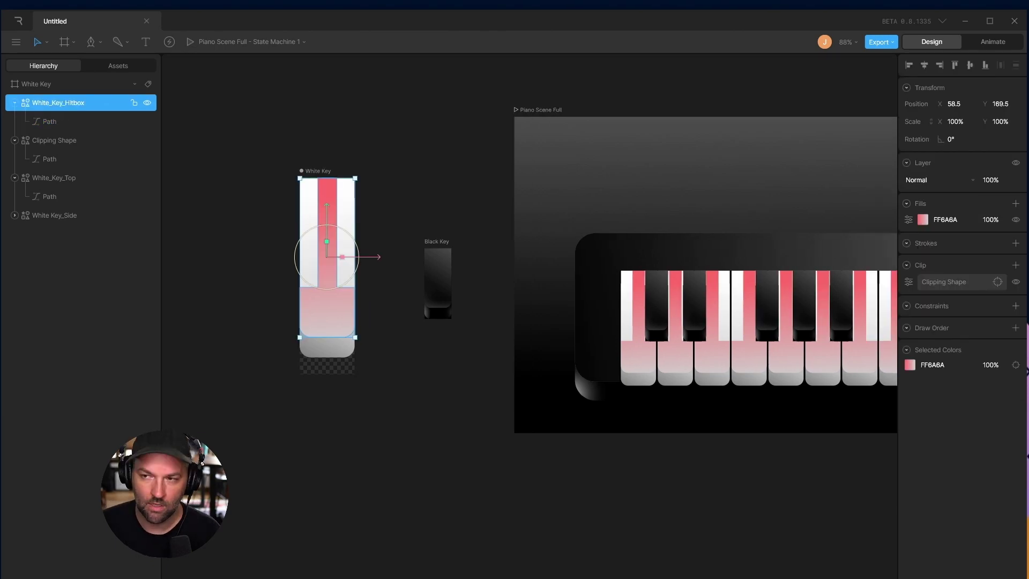
Set the White_Key_Hitbox fill opacity to 0% and check the key looks plain white.
left_click(987, 220)
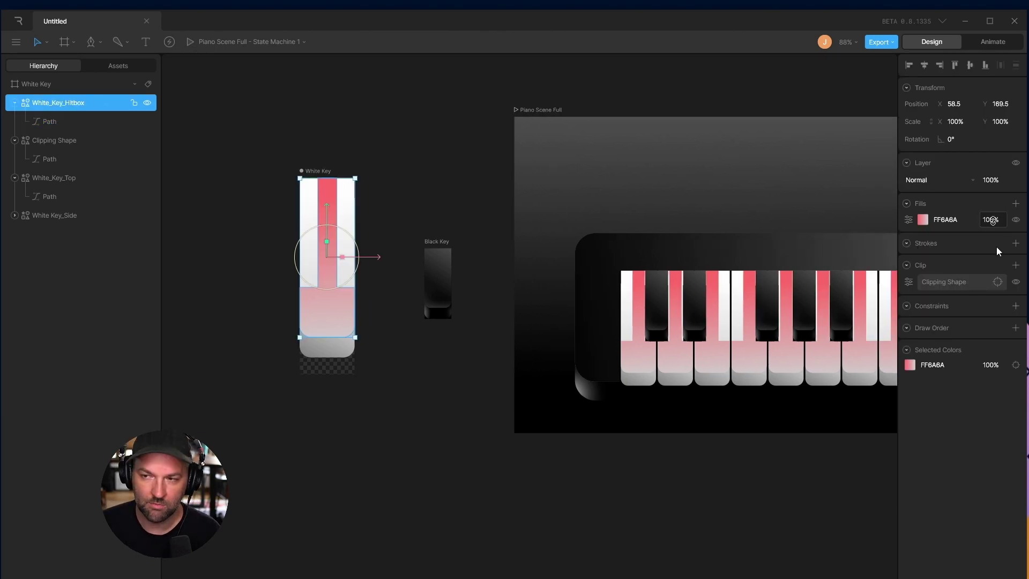
type("0")
key("Return")
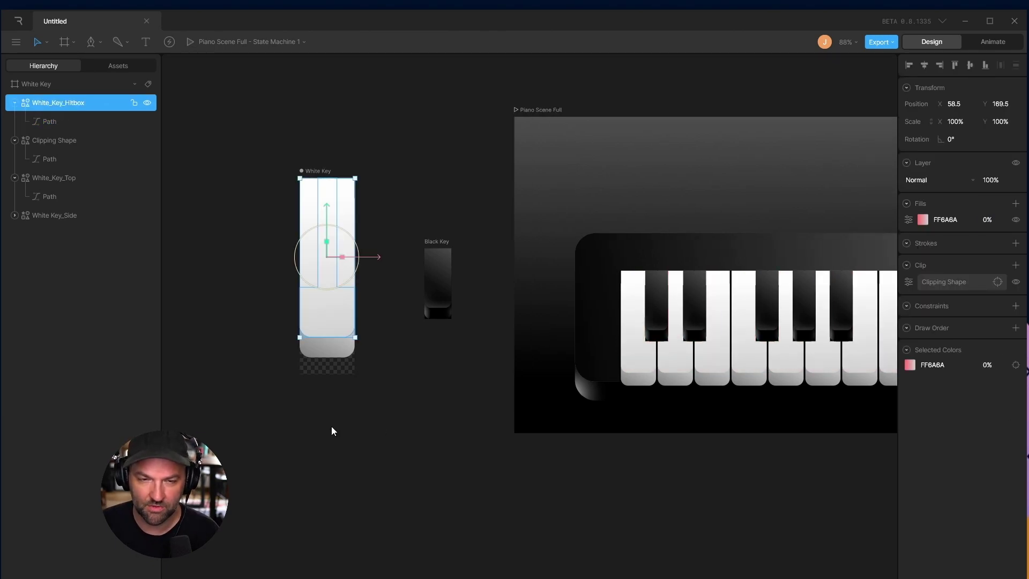
left_click(332, 430)
left_click(349, 317)
left_click(391, 413)
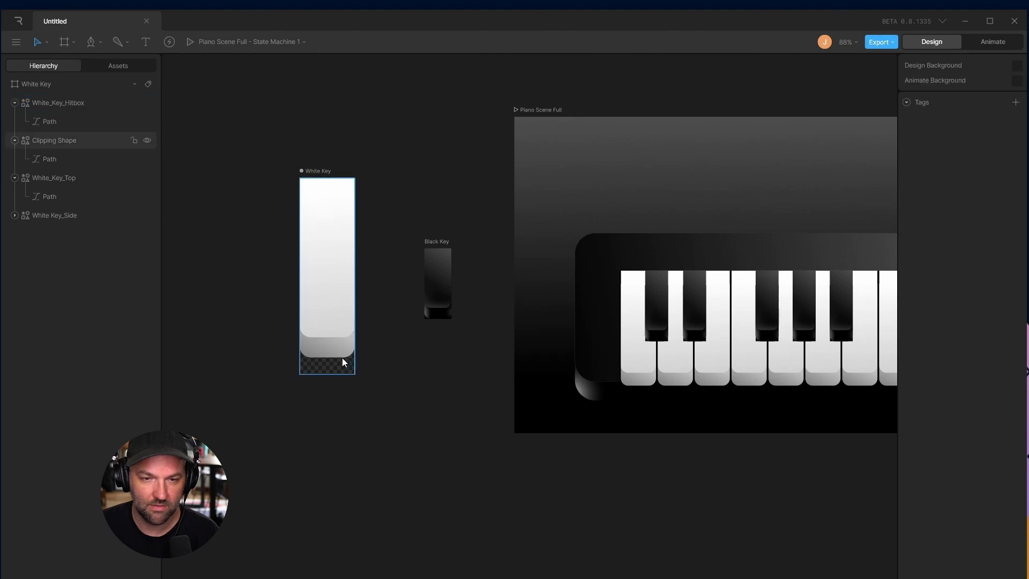
left_click(326, 322)
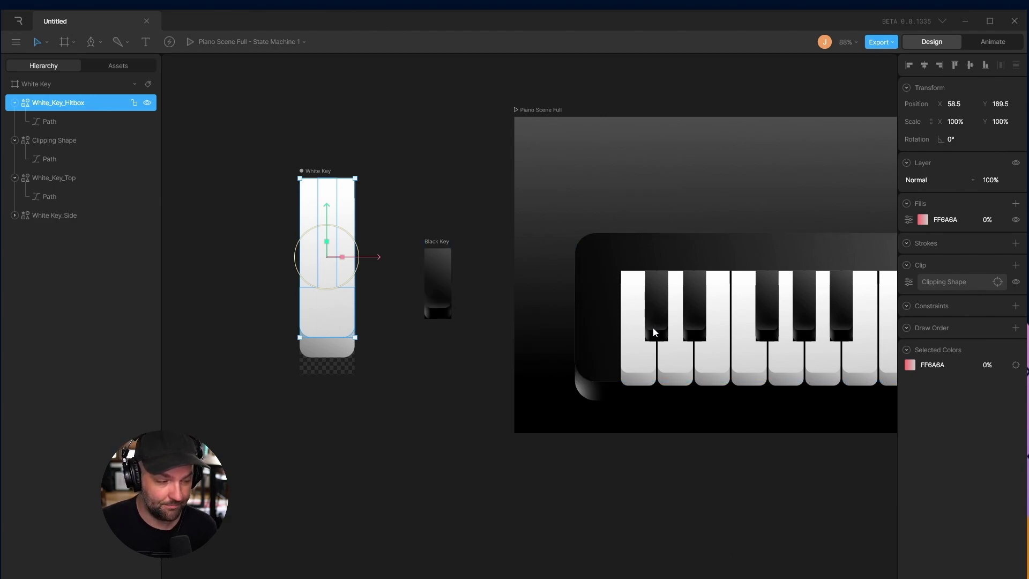
In Animate, set both White Key Lift and White Key Press listener targets to White_Key_Hitbox.
left_click(993, 41)
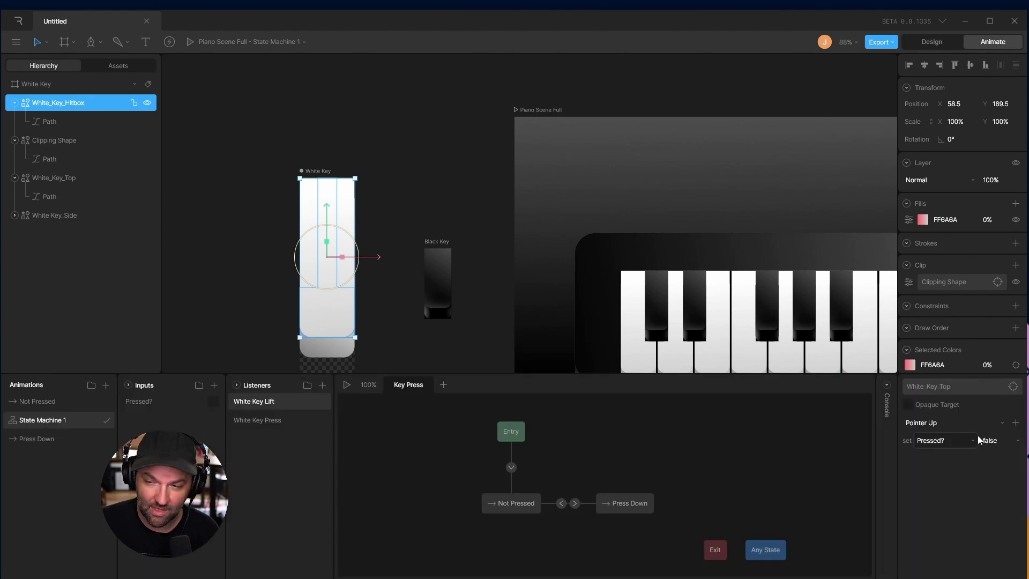
left_click(1013, 387)
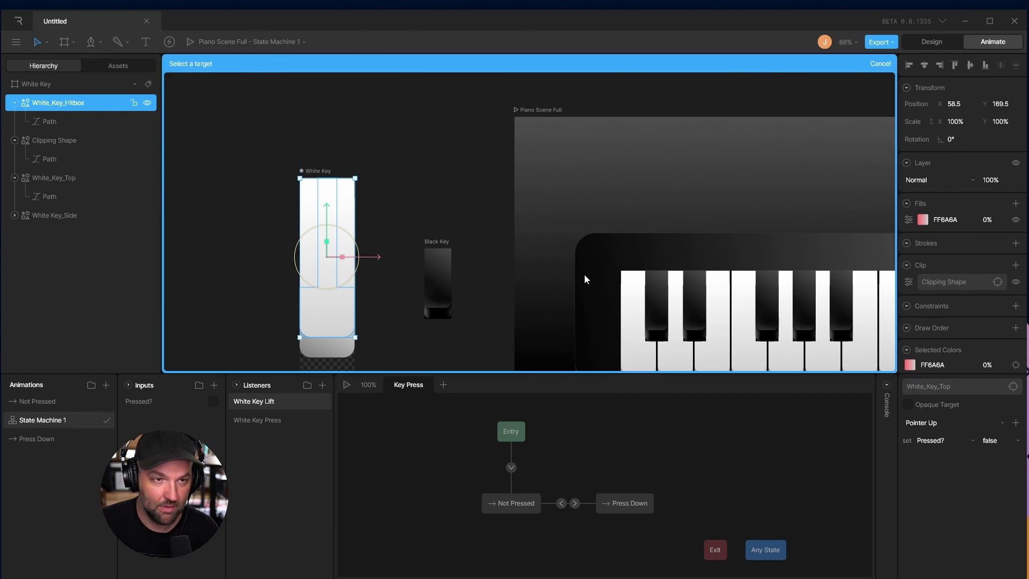
left_click(62, 102)
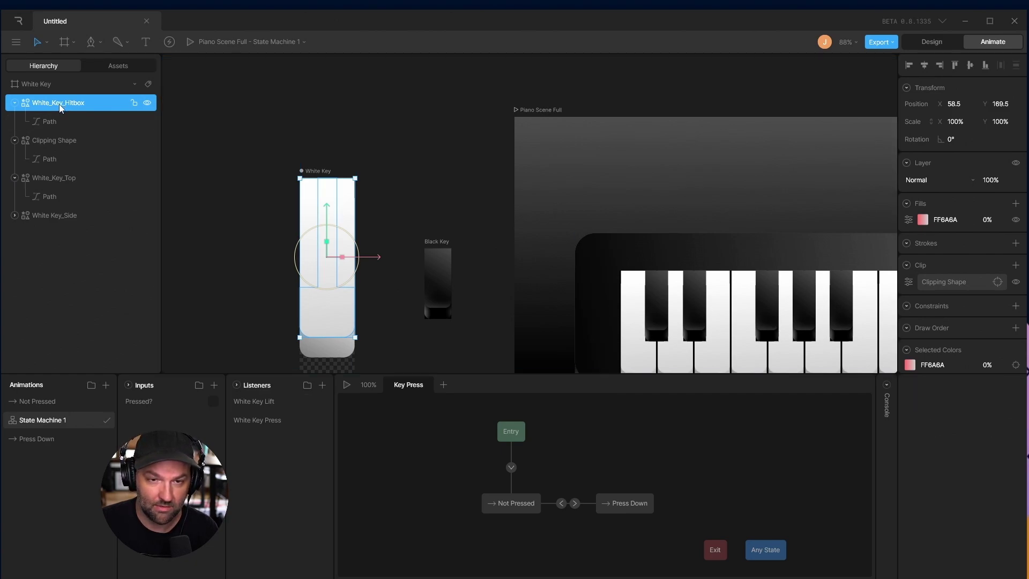
left_click(252, 405)
left_click(258, 422)
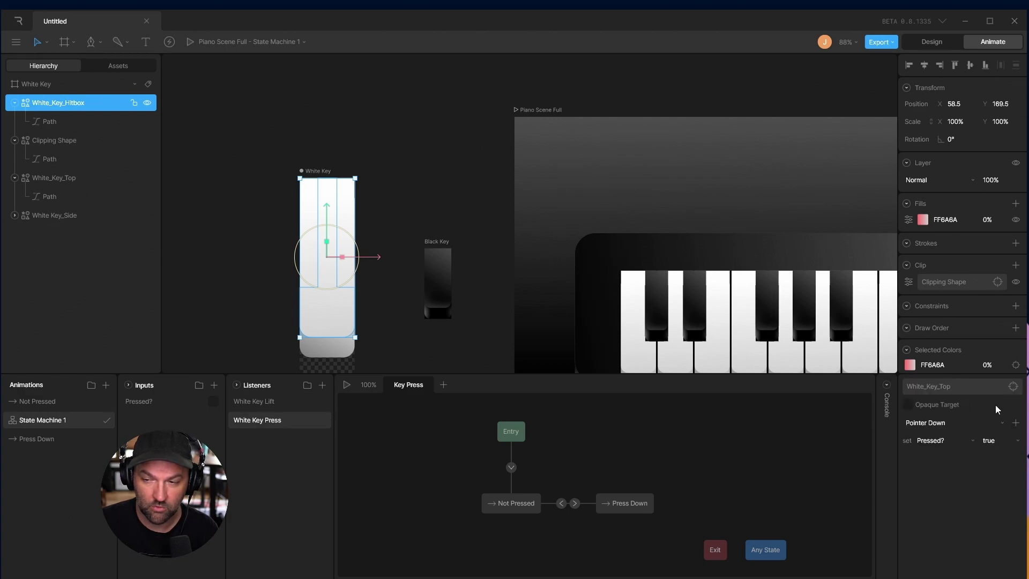
left_click(1013, 386)
left_click(69, 102)
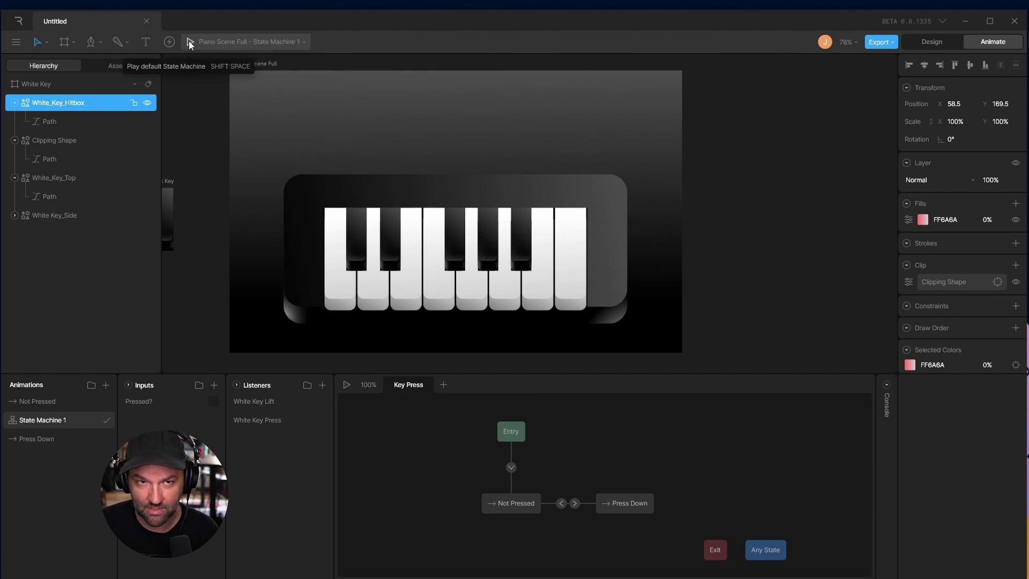
Play the piano scene's default state machine and press a key to test it.
left_click(189, 41)
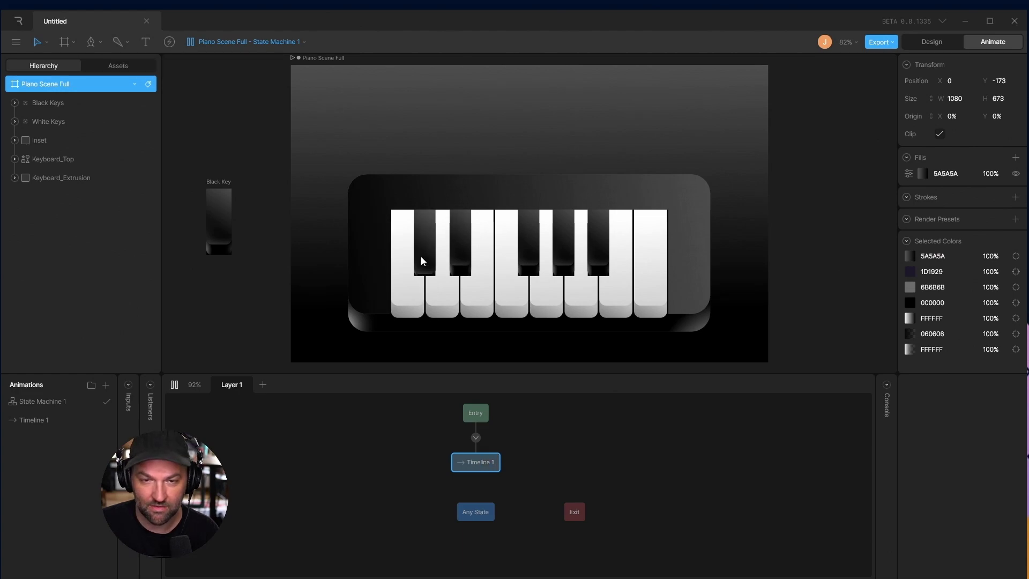
scroll(474, 252, "up", 3)
left_click(477, 250)
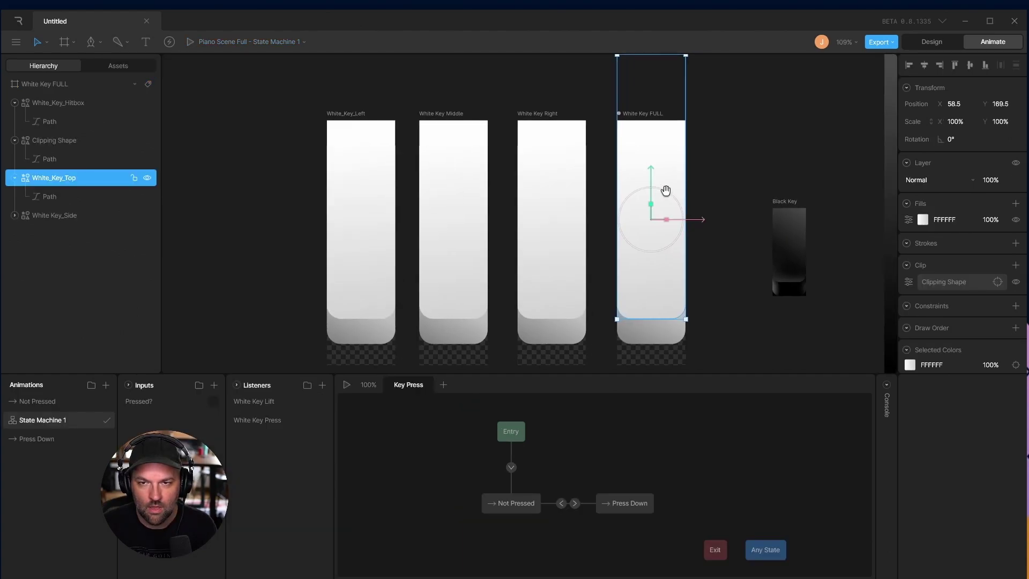
left_click_drag(666, 191, 638, 189)
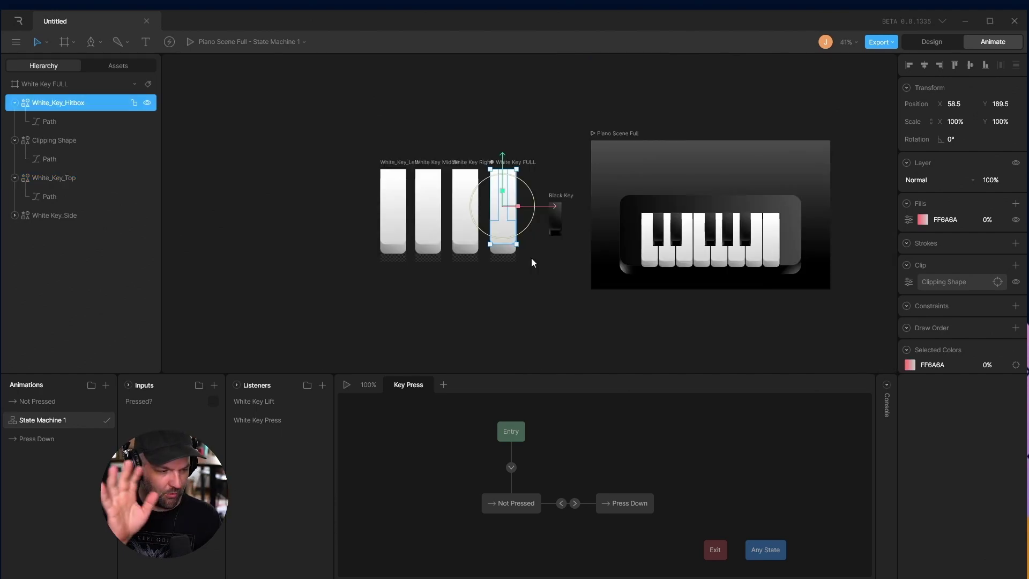
Open the White Keys group and step through the seven nested white key instances.
left_click(689, 265)
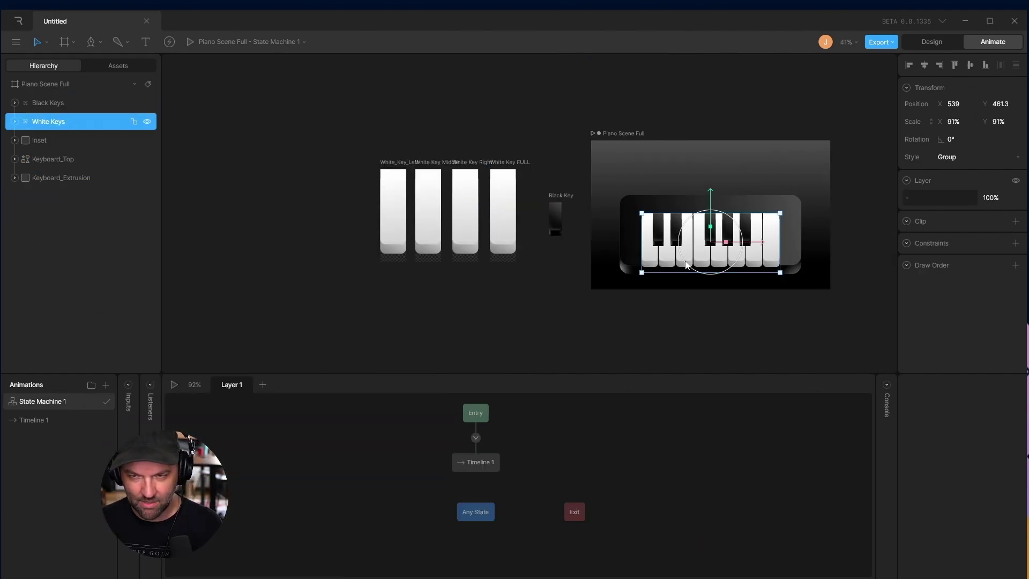
scroll(697, 277, "up", 2)
scroll(653, 300, "right", 5)
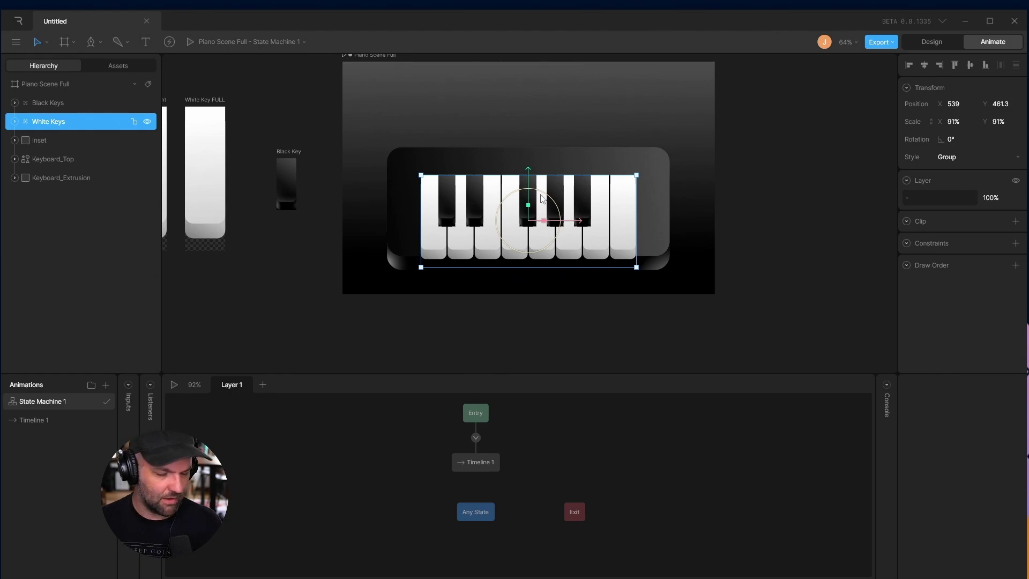
scroll(543, 199, "up", 1)
double_click(405, 259)
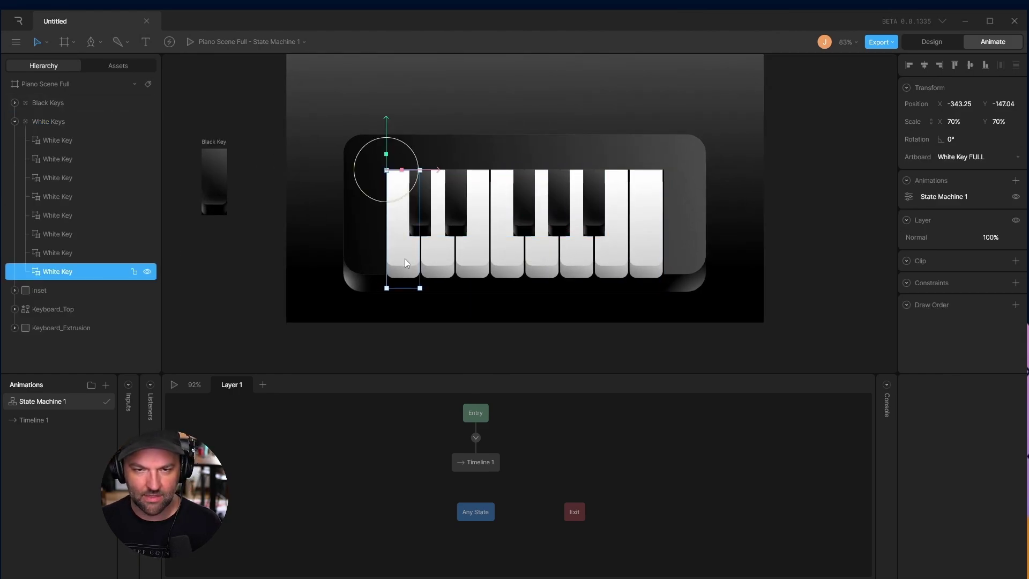
left_click(439, 256)
left_click(467, 256)
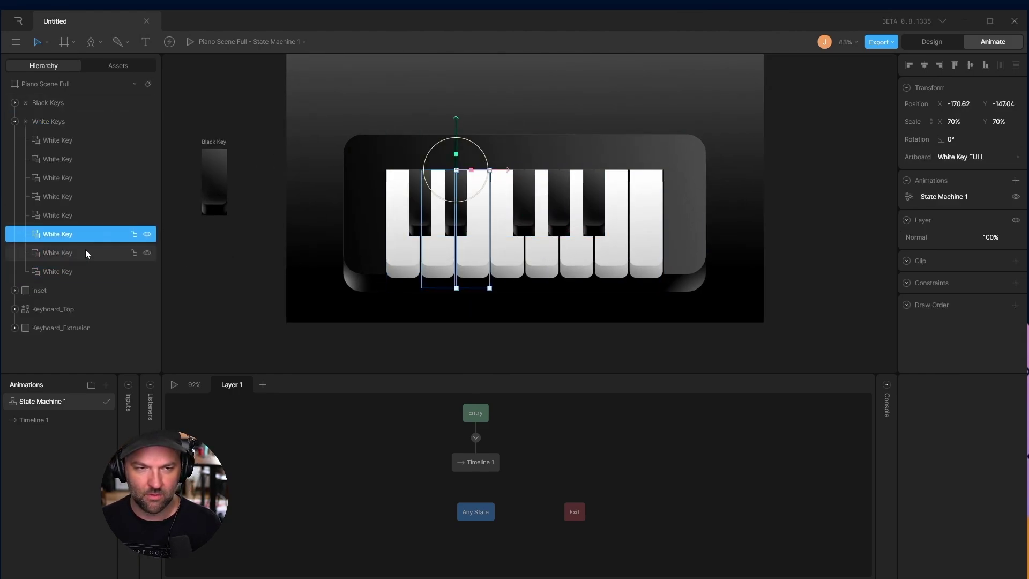
left_click(513, 252)
left_click(539, 253)
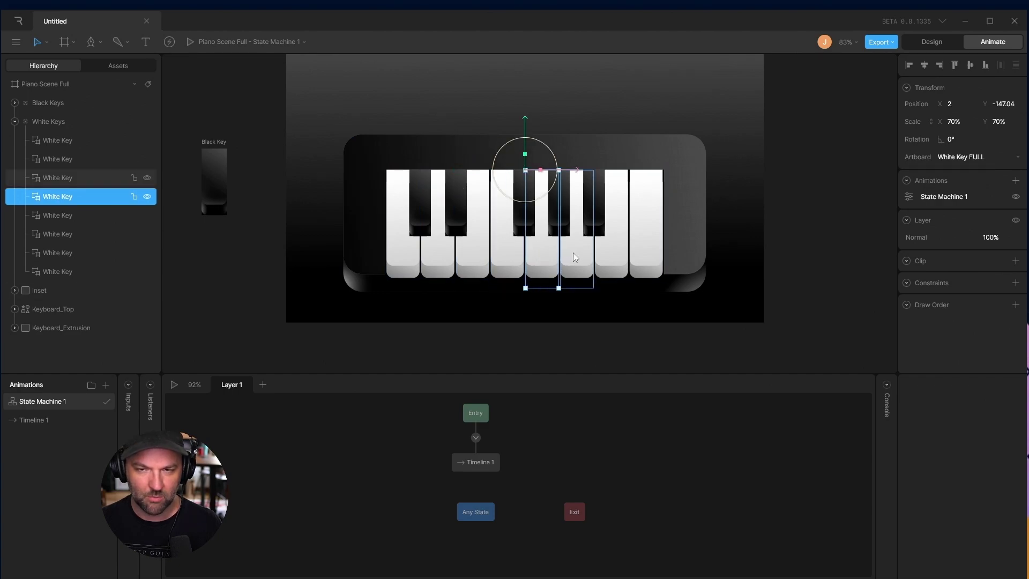
left_click(575, 252)
left_click(611, 249)
left_click(397, 254)
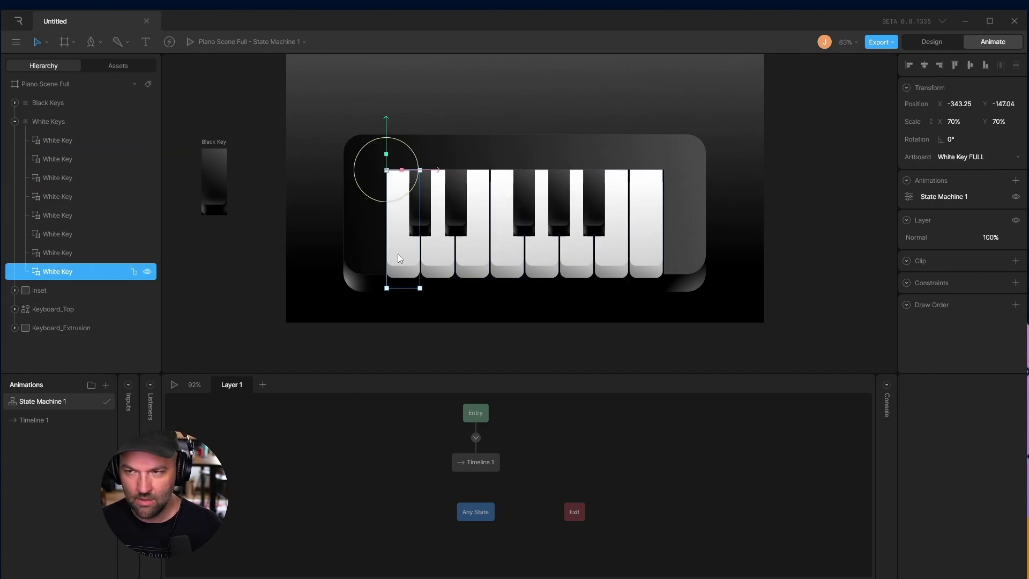
Assign the first four white keys White_Key_Left, White Key Middle, White Key Right and White_Key_Left.
left_click(992, 160)
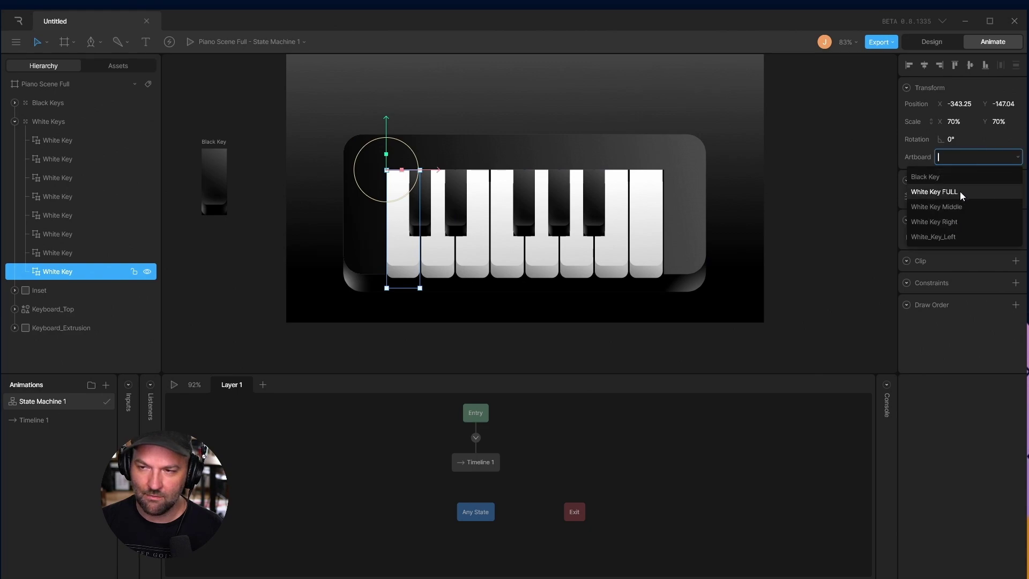
left_click(955, 233)
left_click(430, 248)
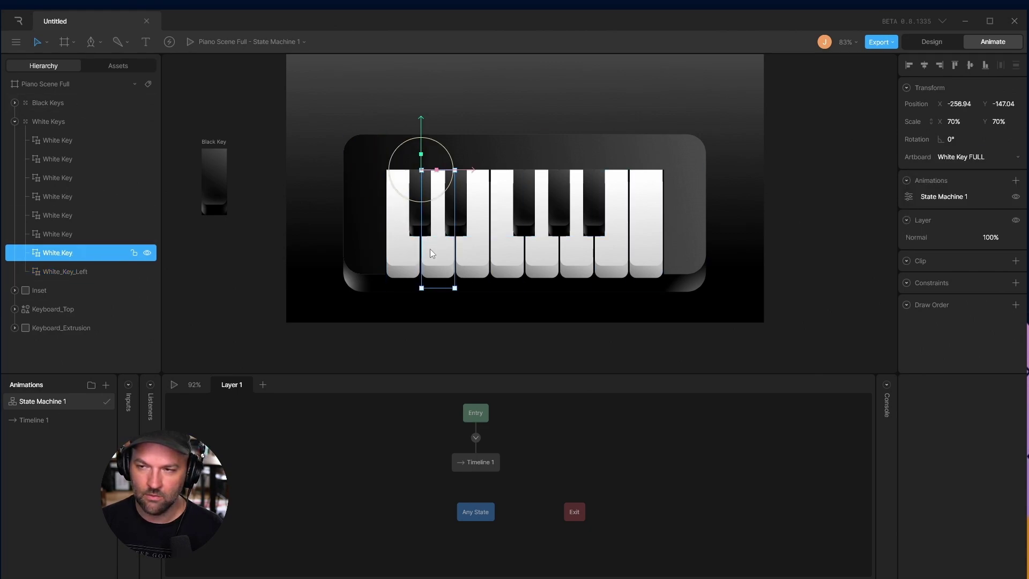
left_click(974, 155)
left_click(936, 207)
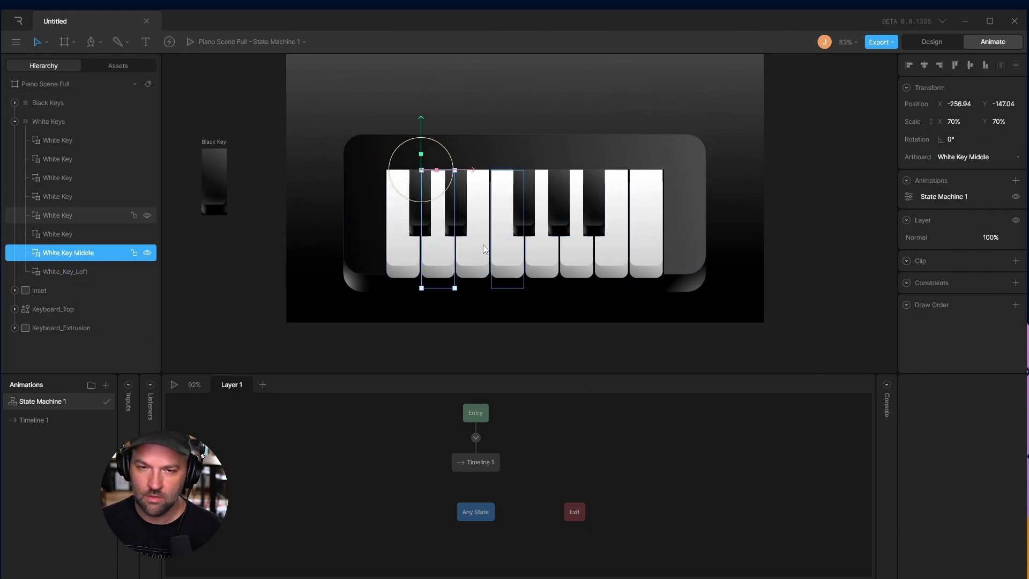
left_click(470, 249)
left_click(952, 159)
left_click(936, 221)
left_click(507, 250)
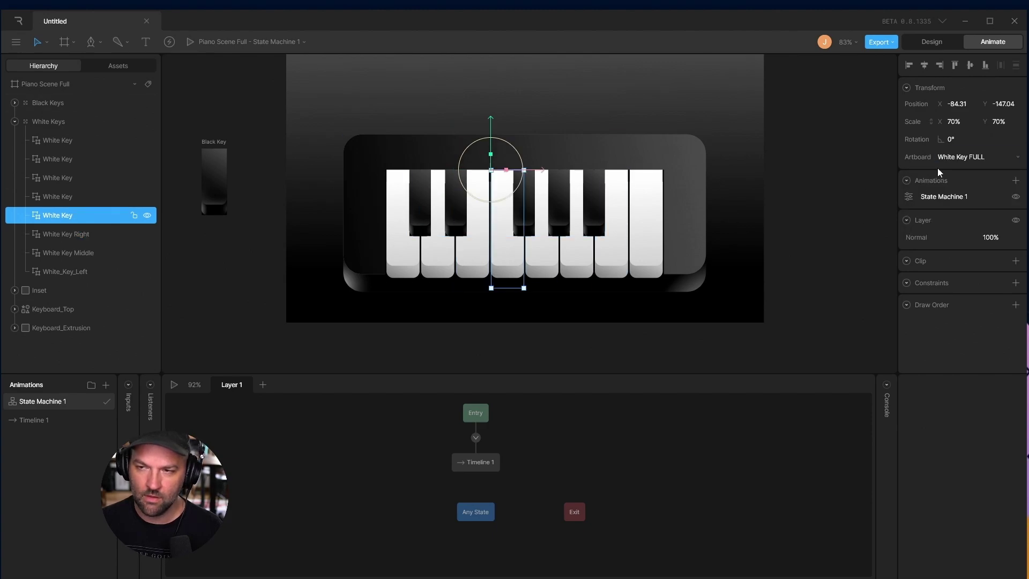
Assign White Key Middle to the fifth and sixth keys and White Key Right to the seventh.
left_click(960, 158)
left_click(935, 236)
left_click(542, 251)
left_click(960, 158)
left_click(952, 208)
left_click(935, 221)
left_click(646, 248)
left_click_drag(440, 171, 574, 169)
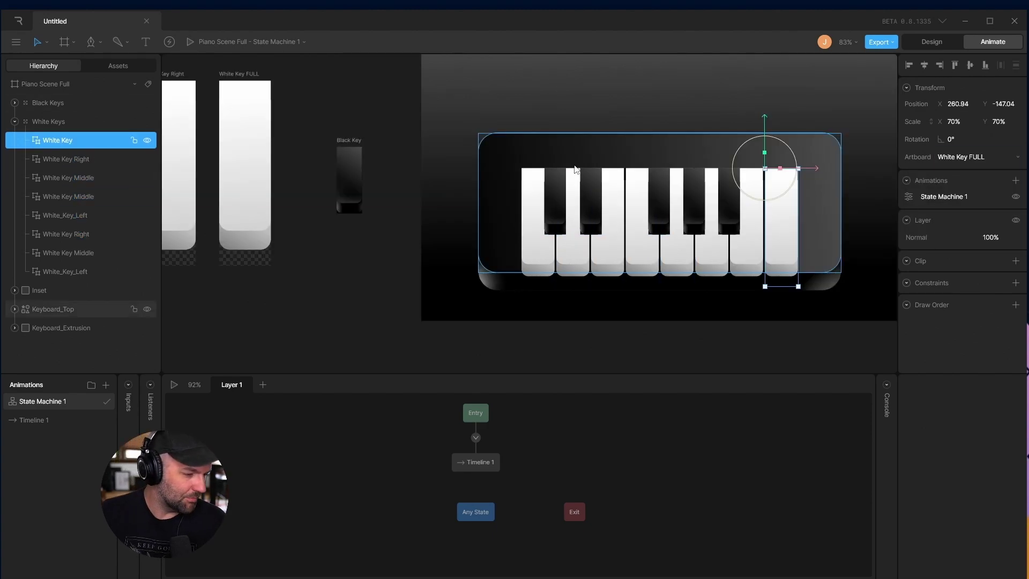
Set the White_Key_Left artboard's hitbox fill opacity to 100%.
scroll(673, 211, "down", 1)
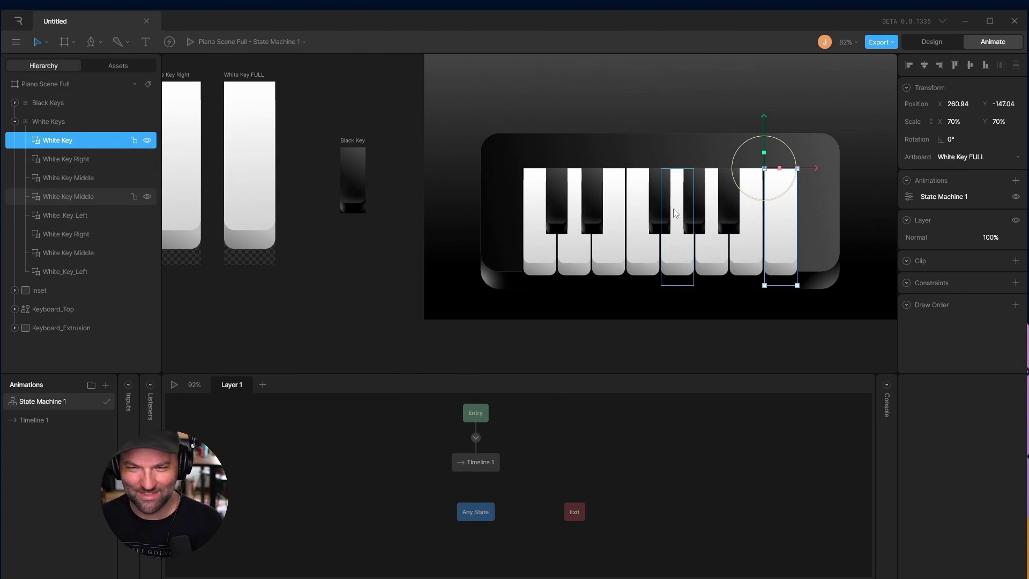
left_click_drag(673, 212, 717, 205)
left_click_drag(391, 193, 617, 217)
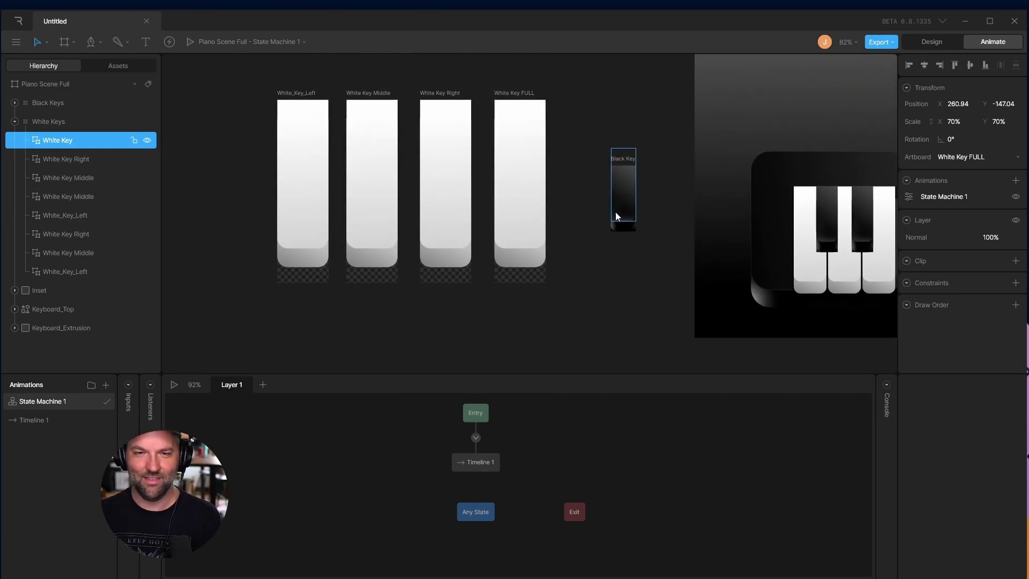
left_click(305, 209)
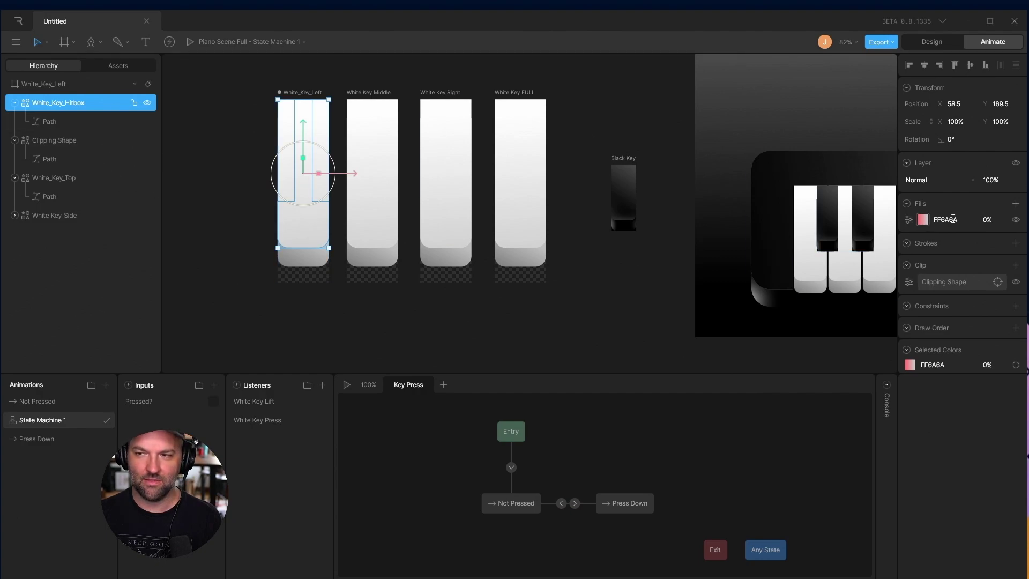
left_click(993, 220)
type("100")
key("Tab")
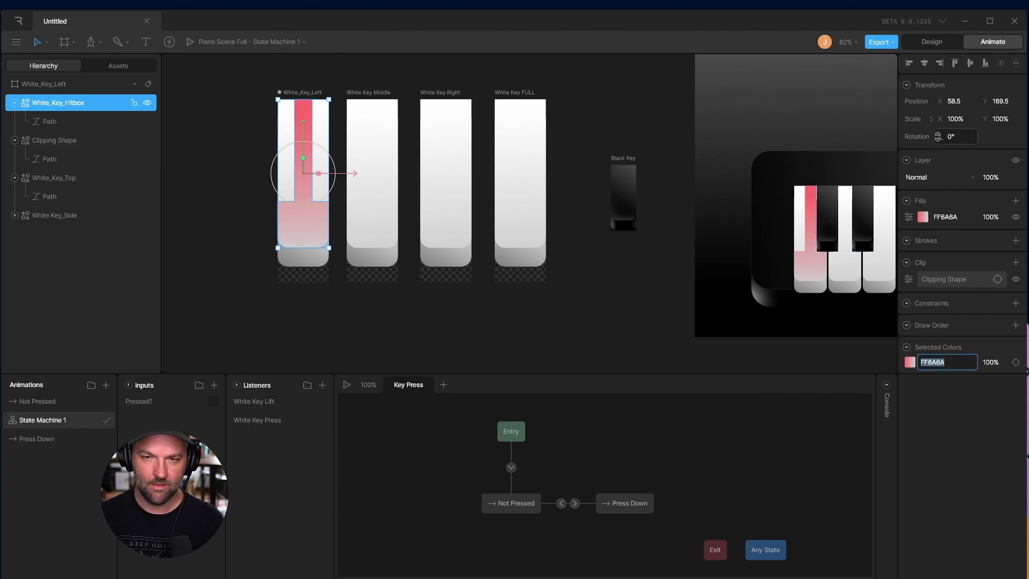
Edit the left key's hitbox path corner points to cover the key.
left_click(483, 292)
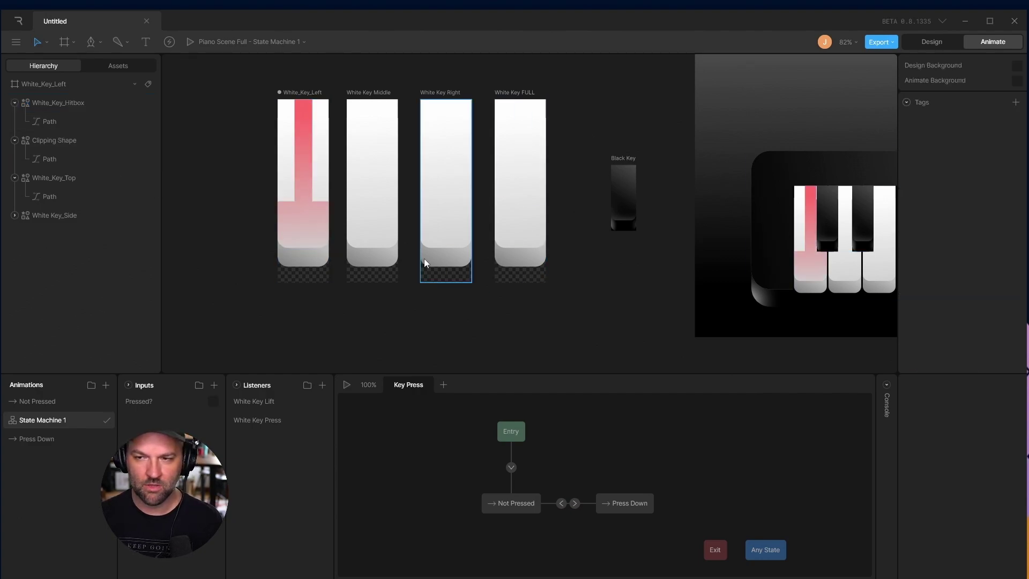
left_click(295, 200)
left_click(326, 202)
double_click(326, 203)
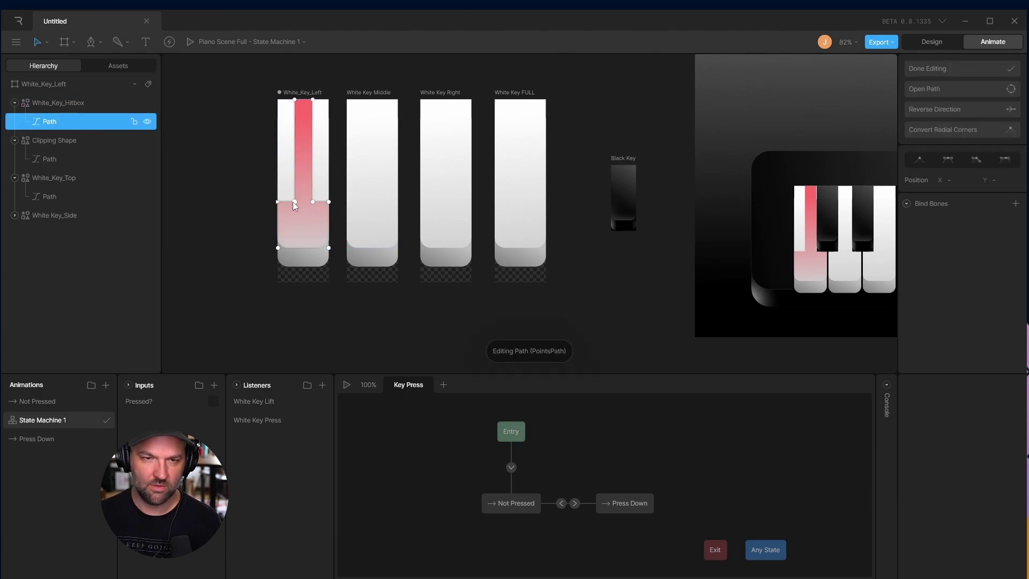
left_click(295, 202)
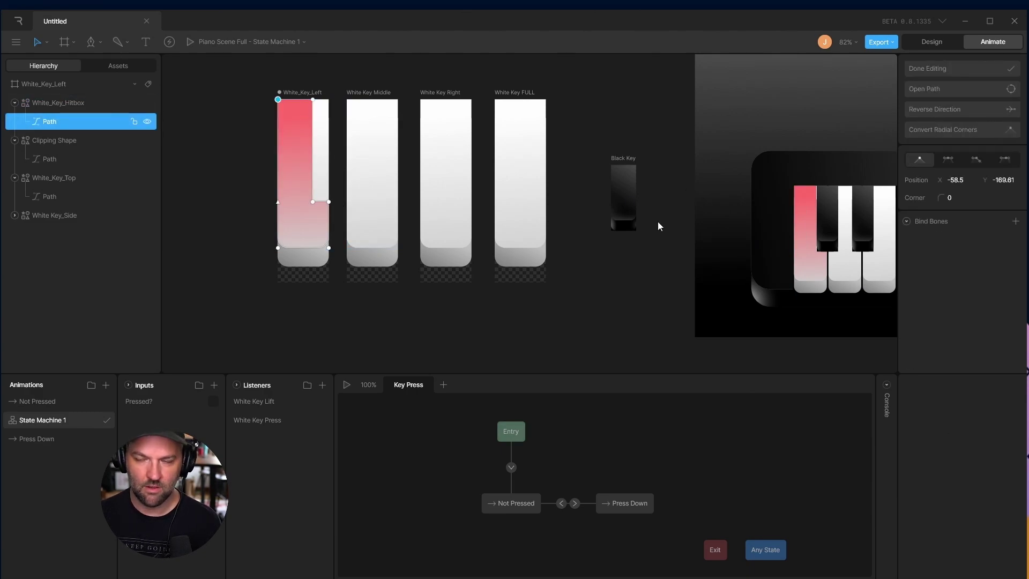
left_click(370, 189)
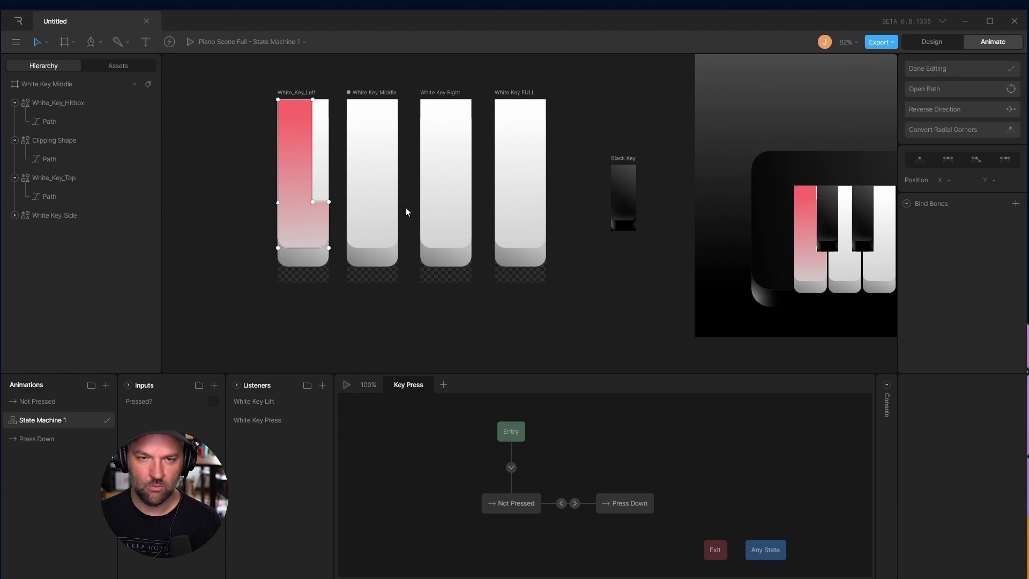
Set the right key's White_Key_Hitbox fill opacity to 100%.
scroll(285, 185, "right", 5)
left_click(294, 176)
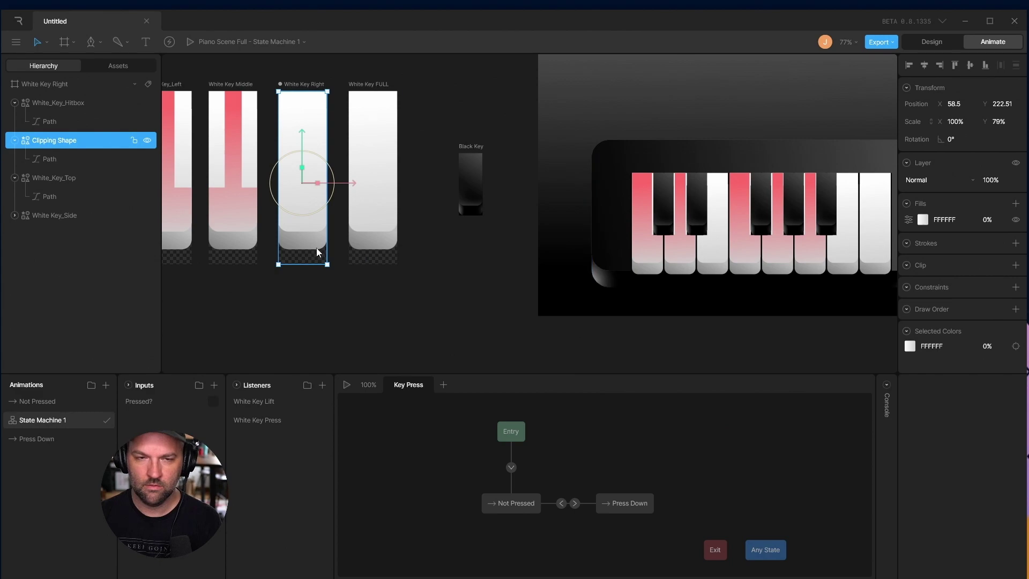
left_click(68, 105)
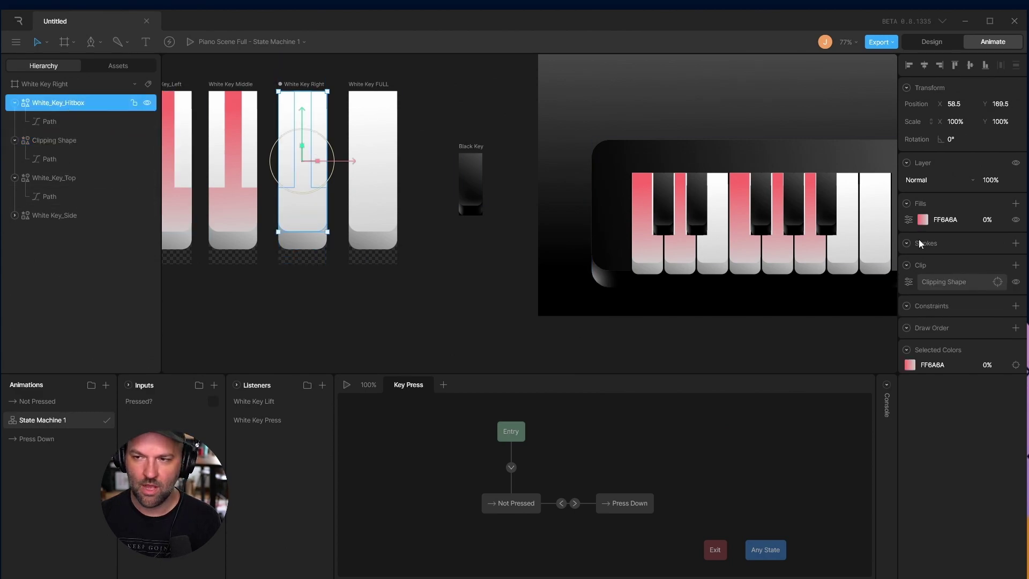
left_click(988, 220)
type("100")
key("Return")
Move the FULL key hitbox's inner corner point up to the key's top-left corner.
scroll(383, 240, "up", 5)
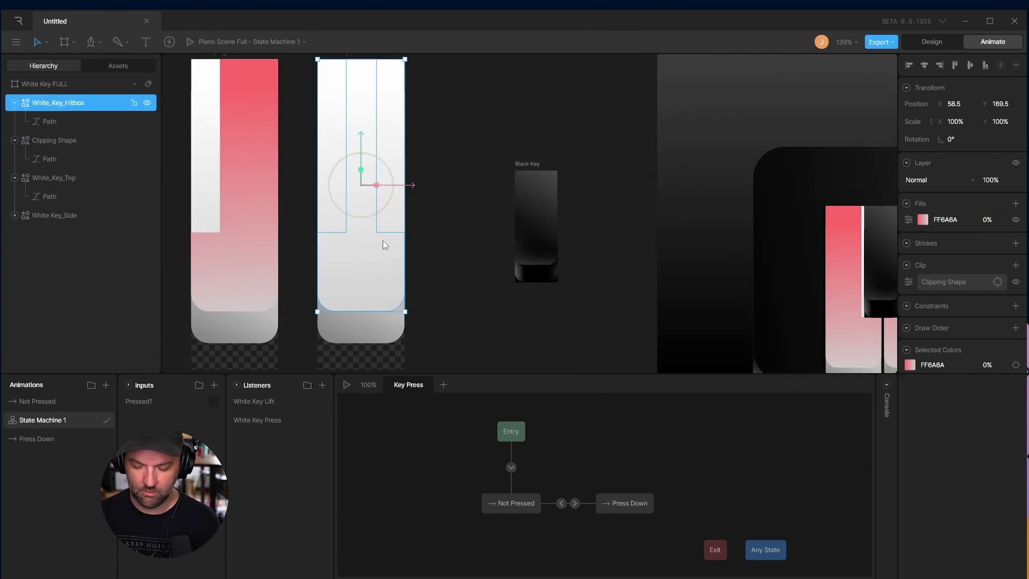
double_click(361, 236)
left_click(347, 232)
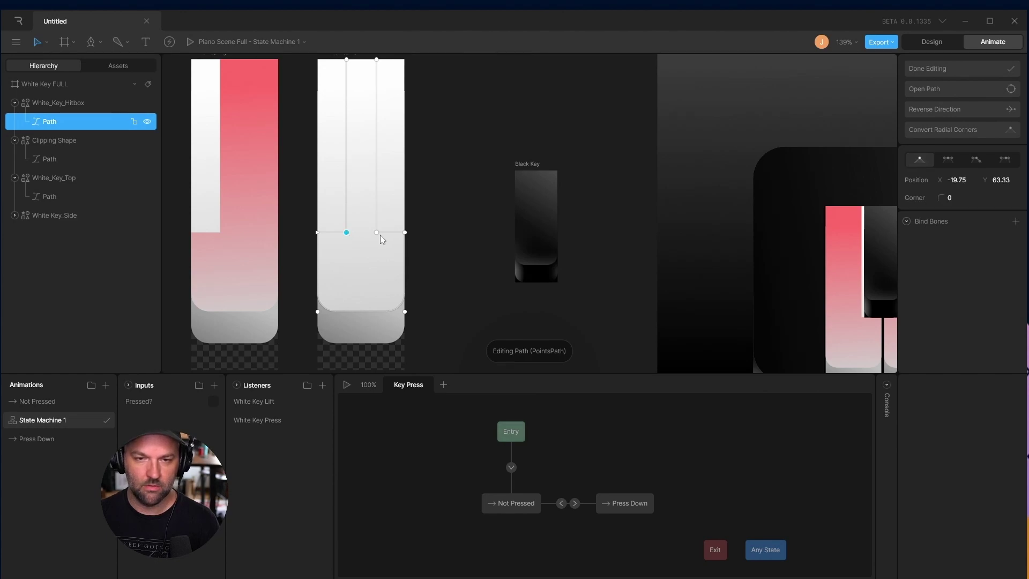
left_click_drag(347, 233, 405, 61)
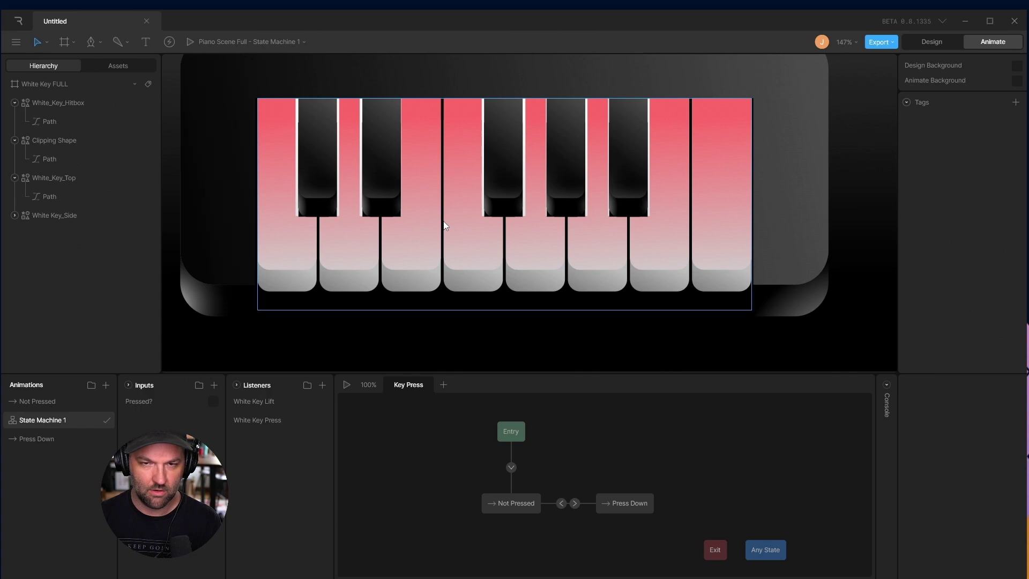
Select all four White_Key_Hitbox layers to return their fills to 0% opacity.
scroll(444, 224, "down", 5)
left_click_drag(279, 200, 517, 229)
left_click(496, 234)
left_click(445, 236, "shift")
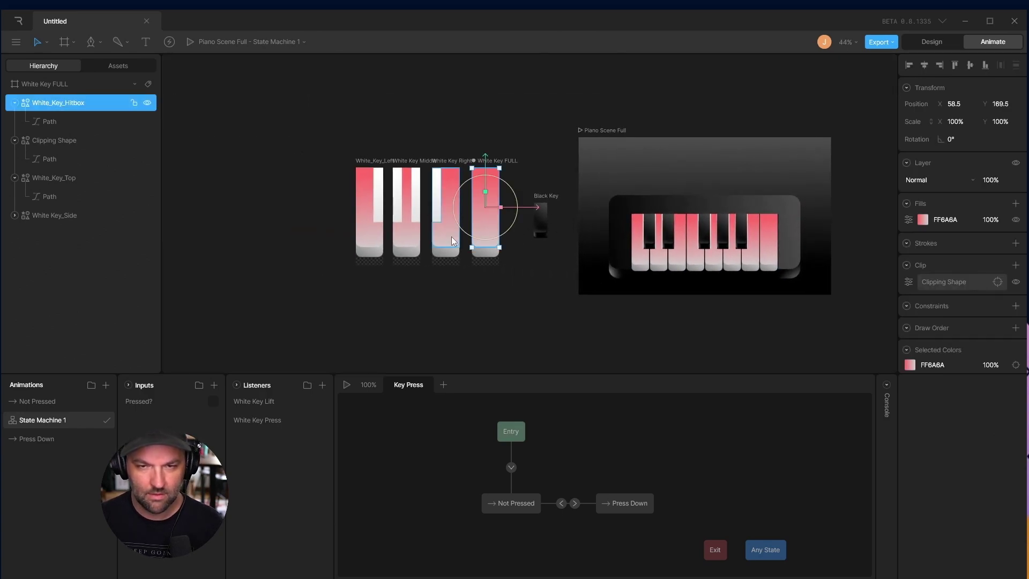
left_click(408, 239, "shift")
left_click(369, 234, "shift")
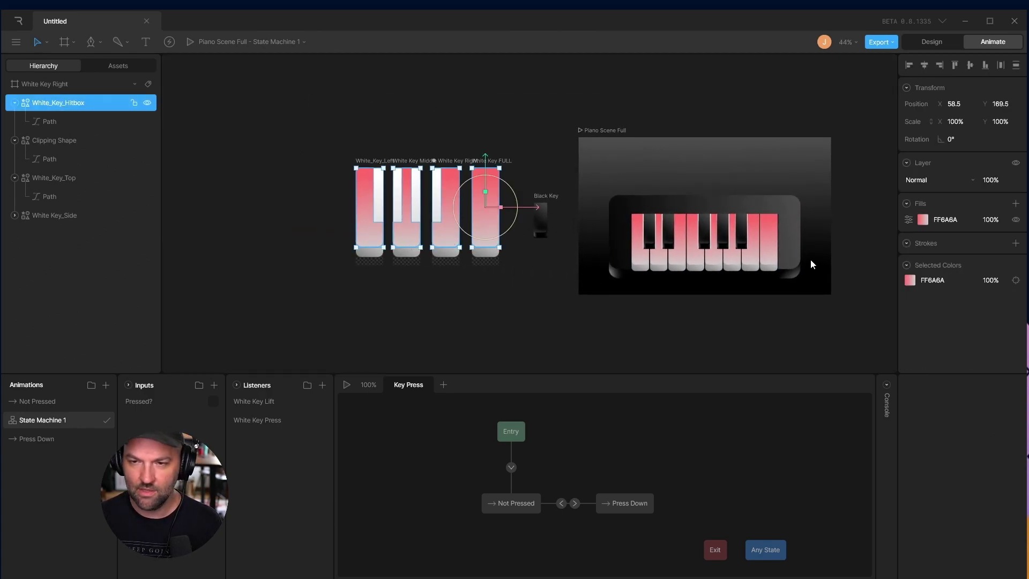
scroll(796, 267, "up", 5)
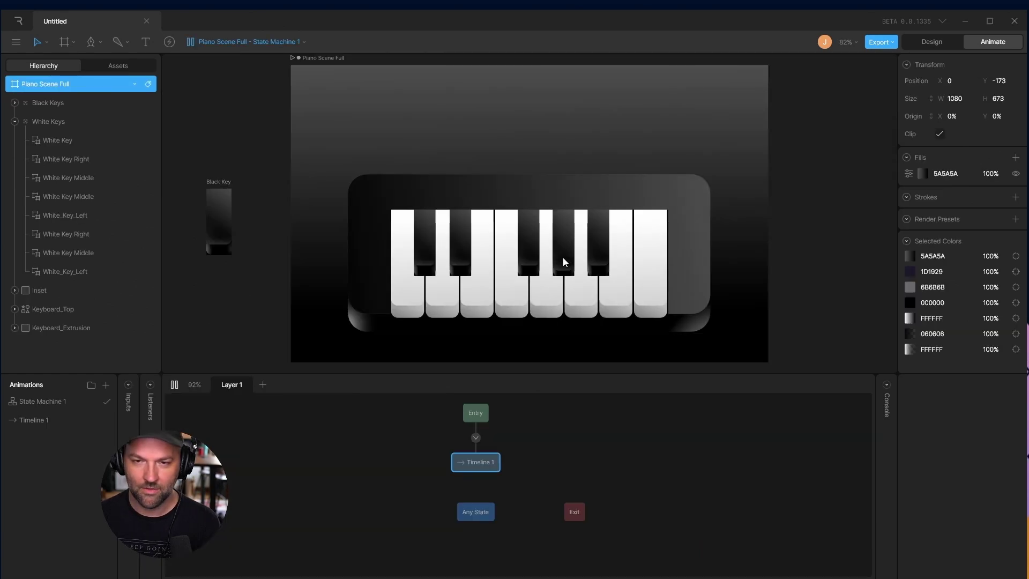
Play the Piano Scene Full state machine and press keys to try them.
left_click(551, 290)
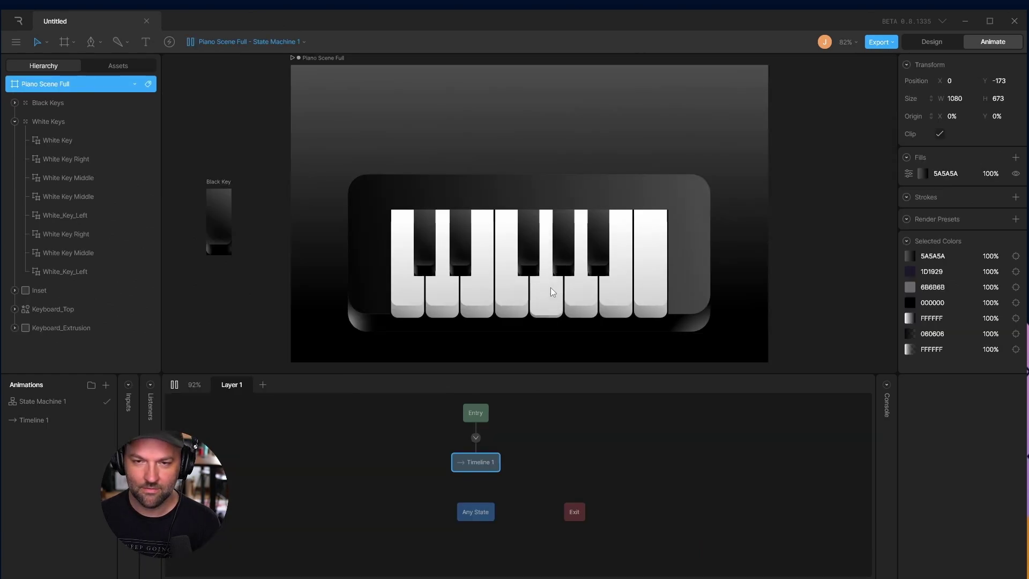
left_click(477, 252)
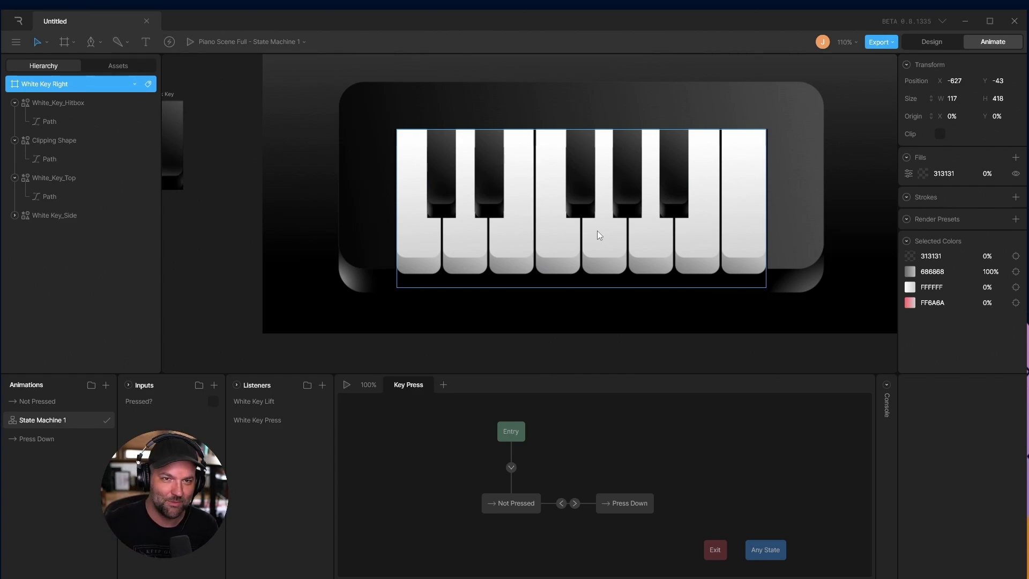
left_click(194, 41)
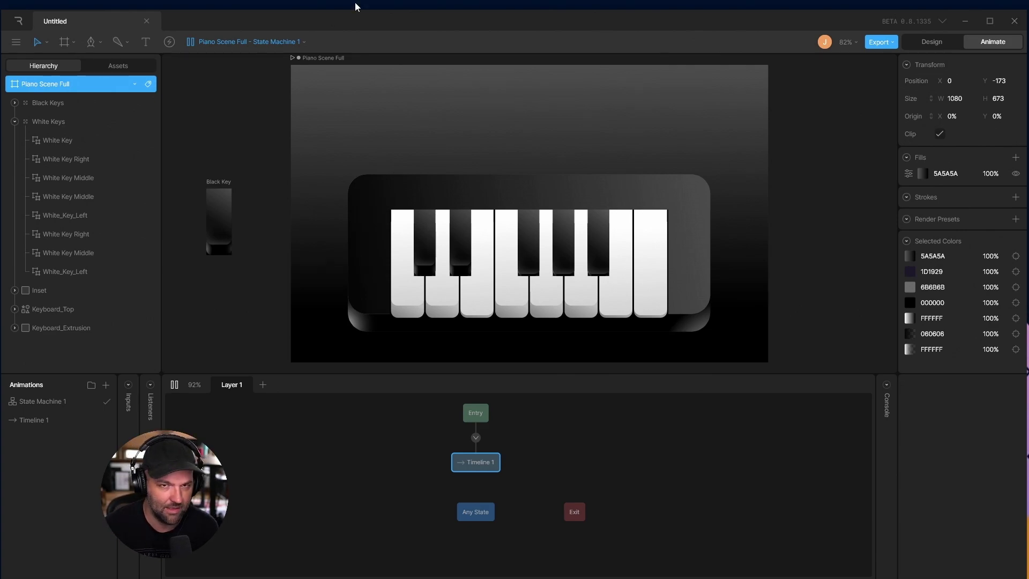
left_click(231, 41)
mouse_move(218, 67)
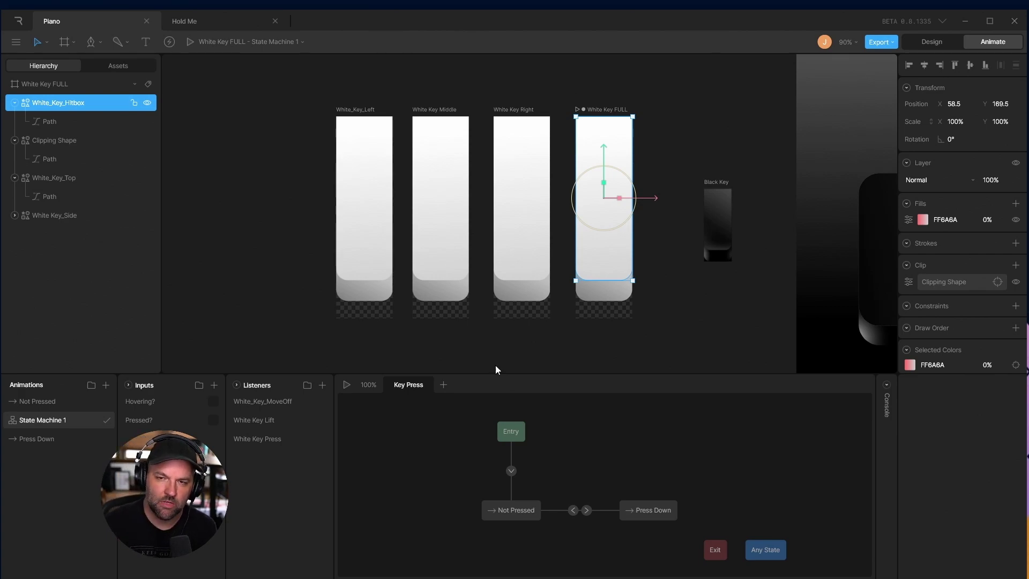
Select White Key FULL's hitbox and review the White_Key_MoveOff listener settings.
left_click(665, 173)
left_click(619, 162)
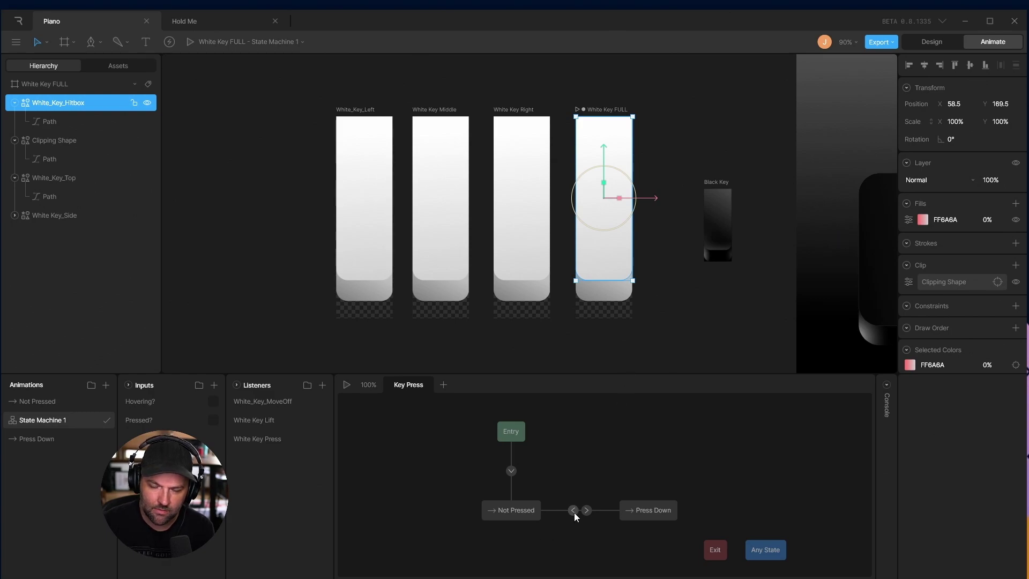
left_click(267, 406)
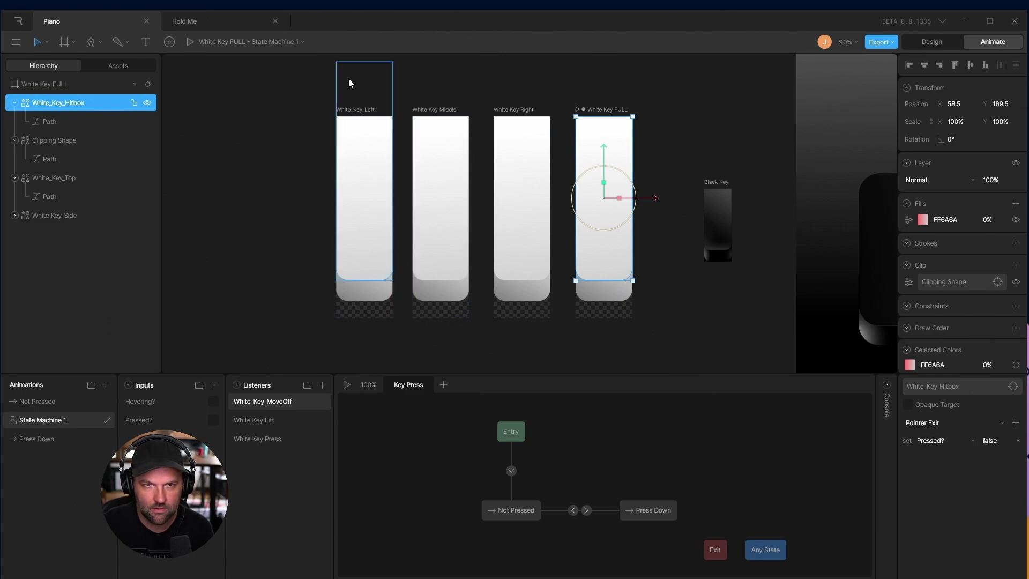
Play White Key FULL's state machine and press the key repeatedly, including dragging off it to release.
left_click(189, 41)
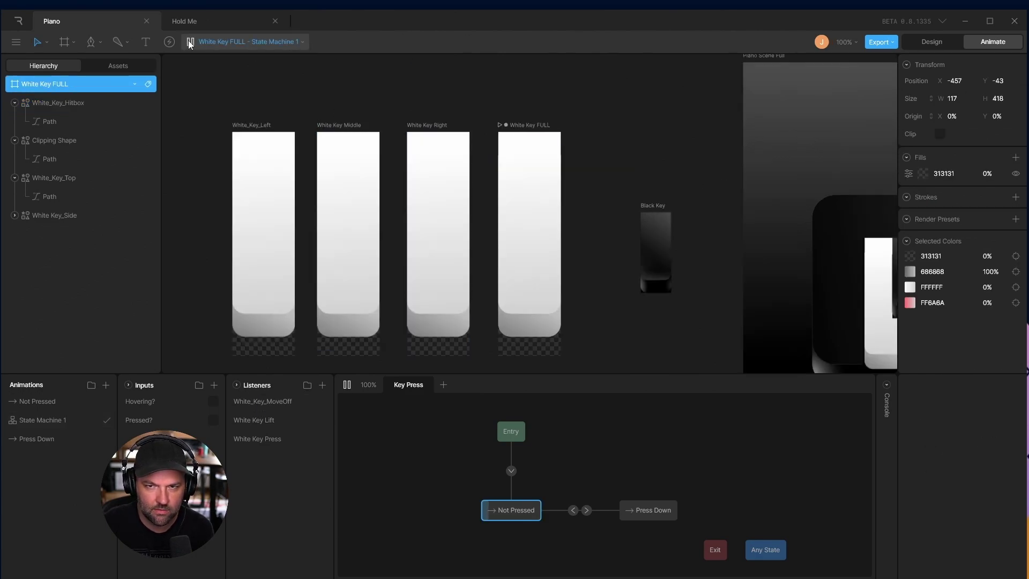
left_click(544, 240)
left_click(530, 246)
left_click(527, 251)
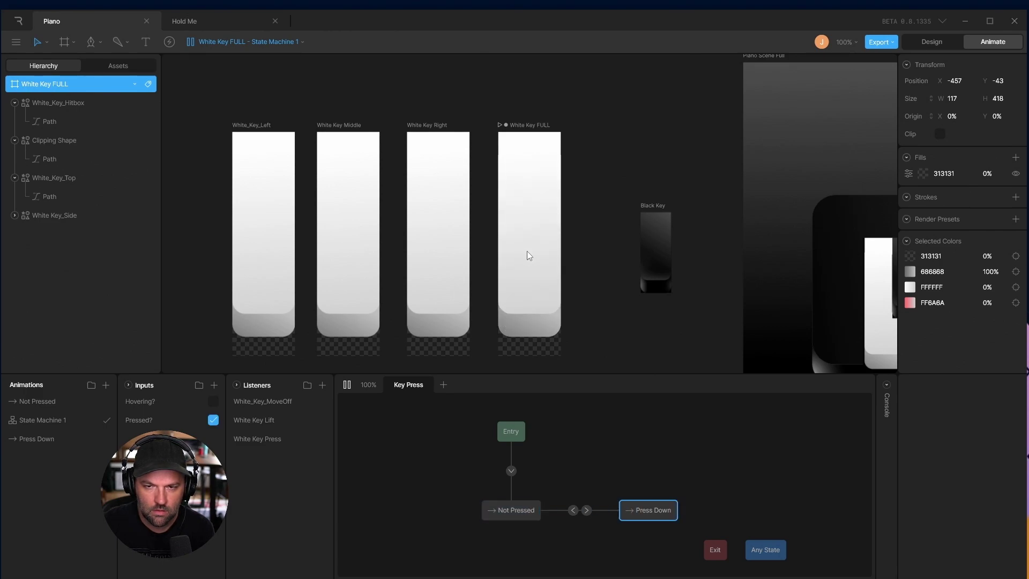
left_click(554, 276)
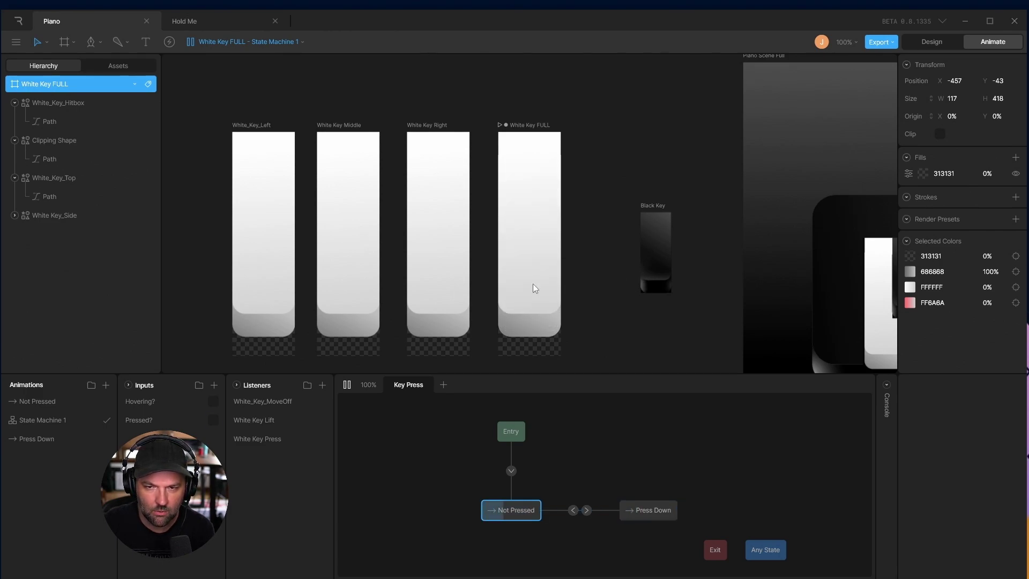
left_click(535, 289)
left_click_drag(538, 287, 651, 316)
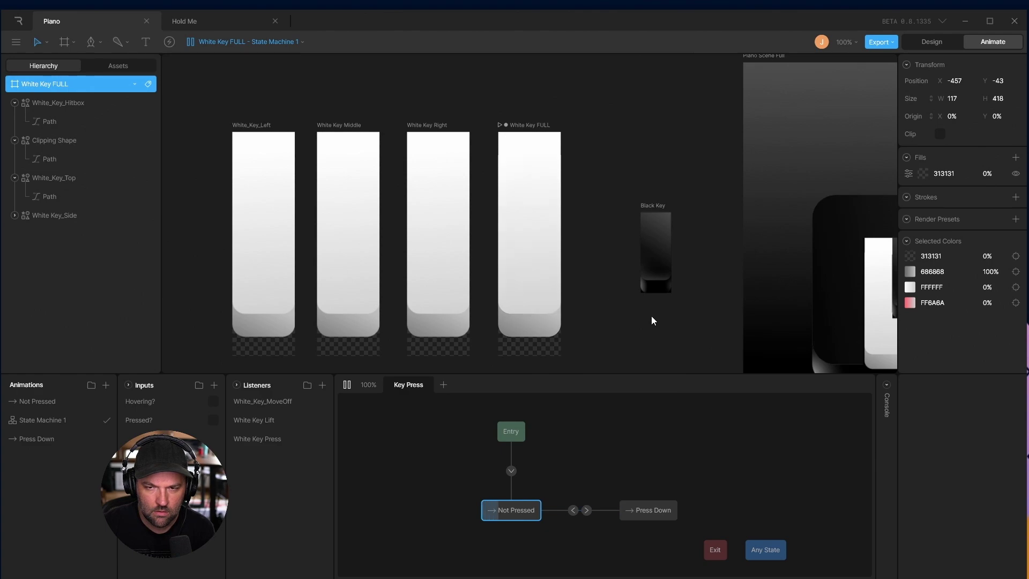
left_click(515, 276)
left_click(526, 249)
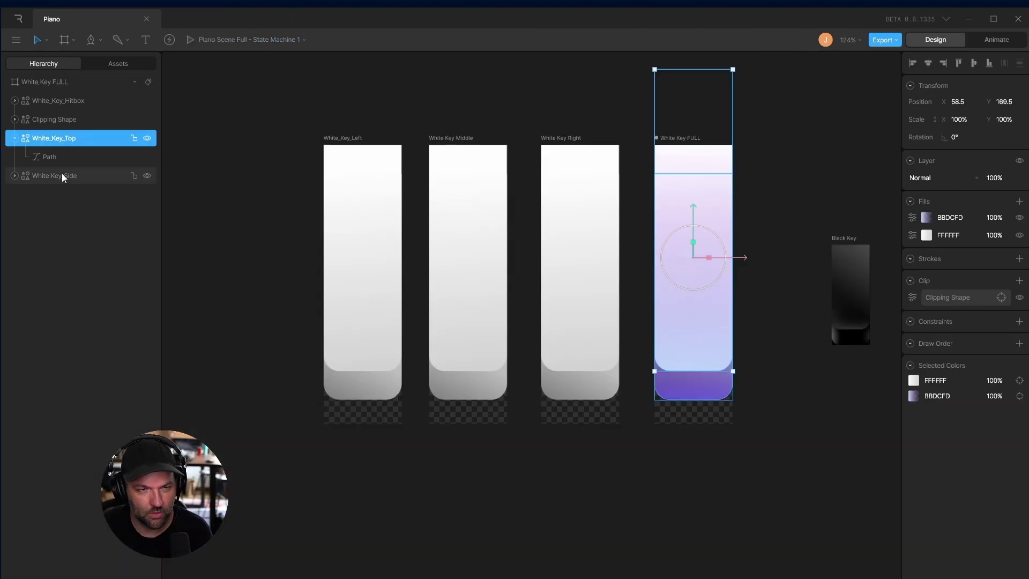
Copy White Key FULL's top-layer purple gradient style and paste it onto the Right, Middle and Left key tops.
left_click(62, 174)
left_click(69, 140)
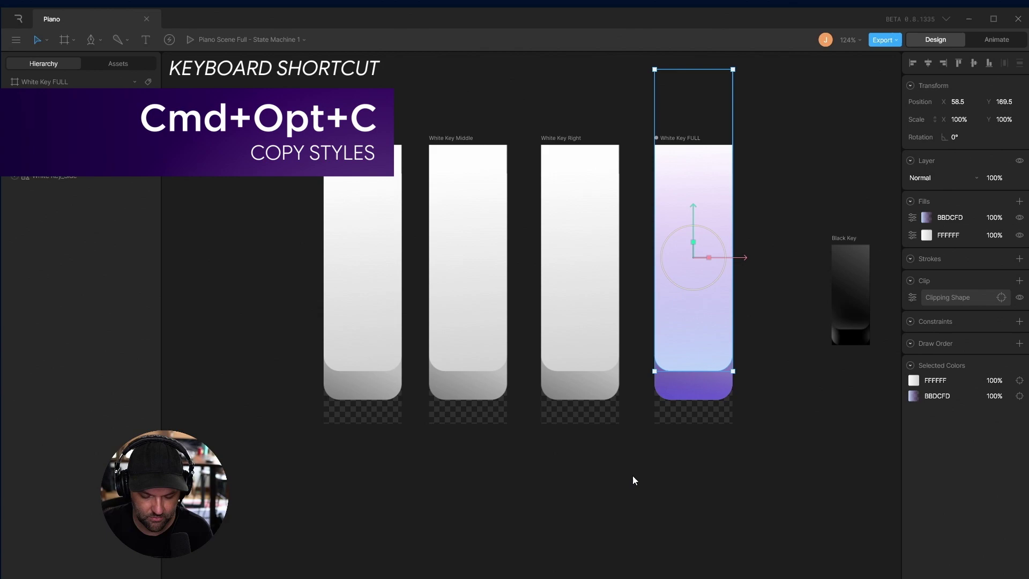
key("ctrl+alt+c")
key("super+alt+c")
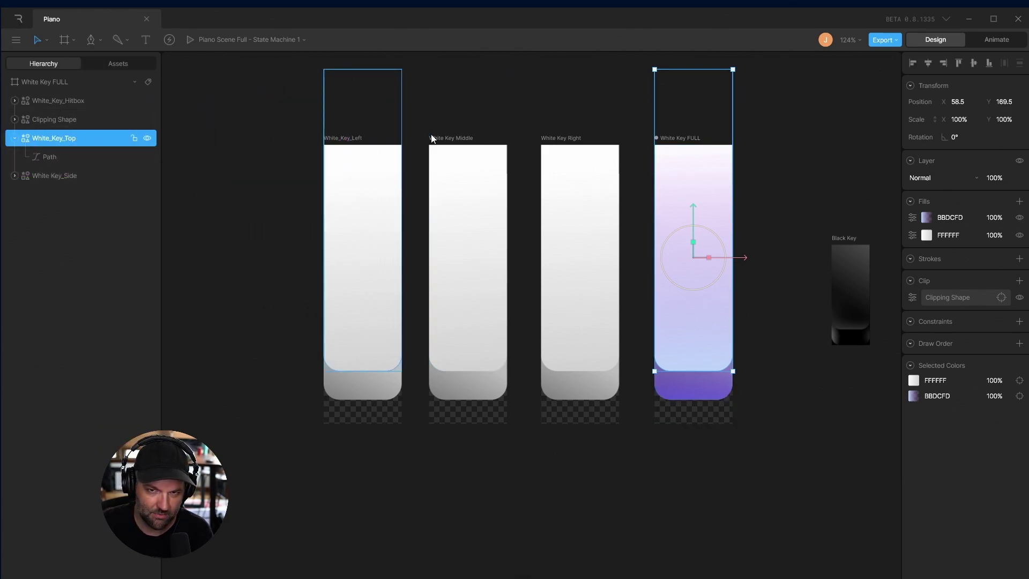
left_click(570, 139)
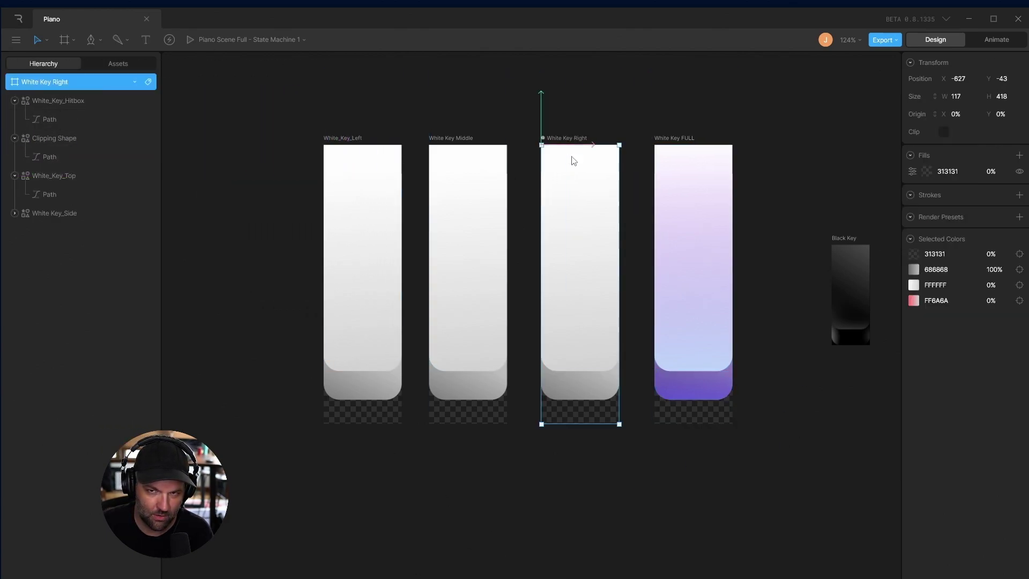
left_click(54, 173)
key("super+v")
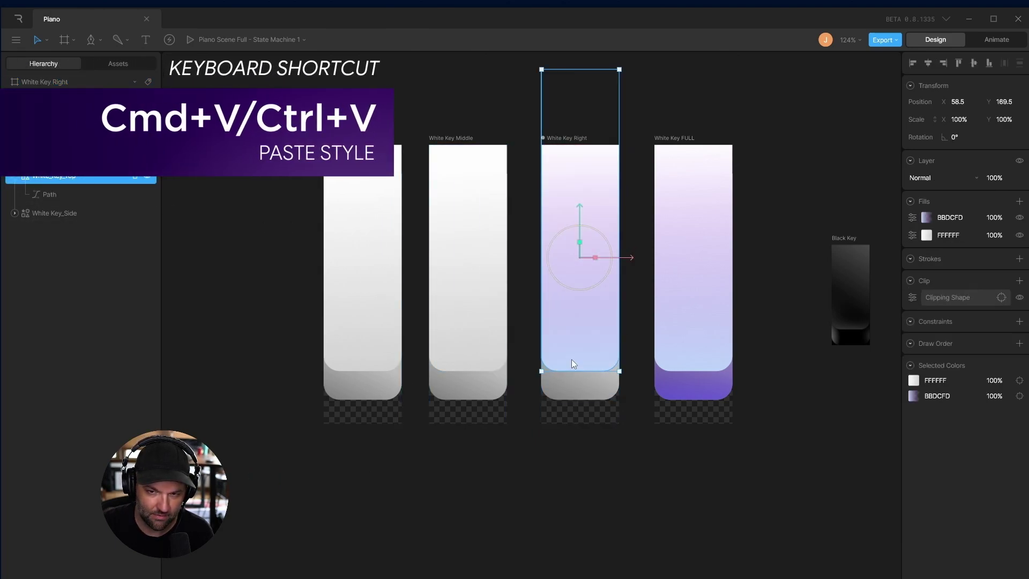
left_click(488, 321)
left_click(48, 176)
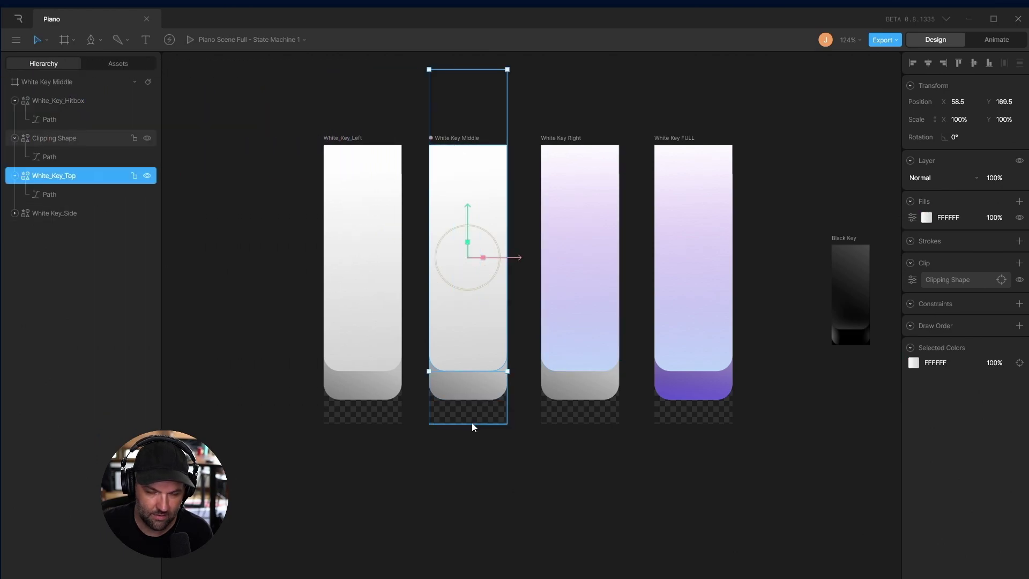
key("super+v")
left_click(349, 263)
left_click(53, 175)
key("ctrl+v")
Copy White Key FULL's purple side fill style and apply it to the Right, Middle and Left key sides.
left_click(720, 393)
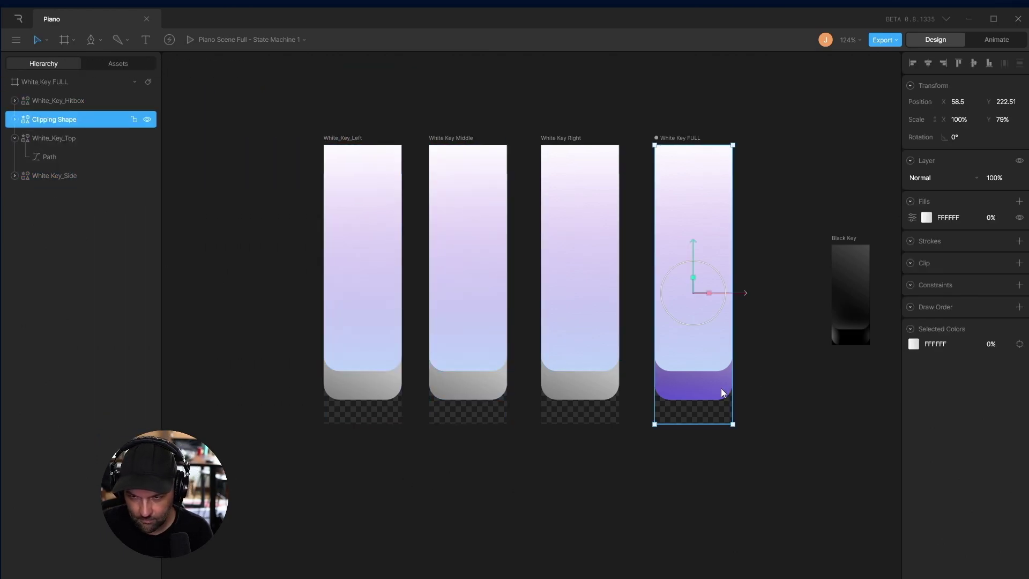
left_click(54, 176)
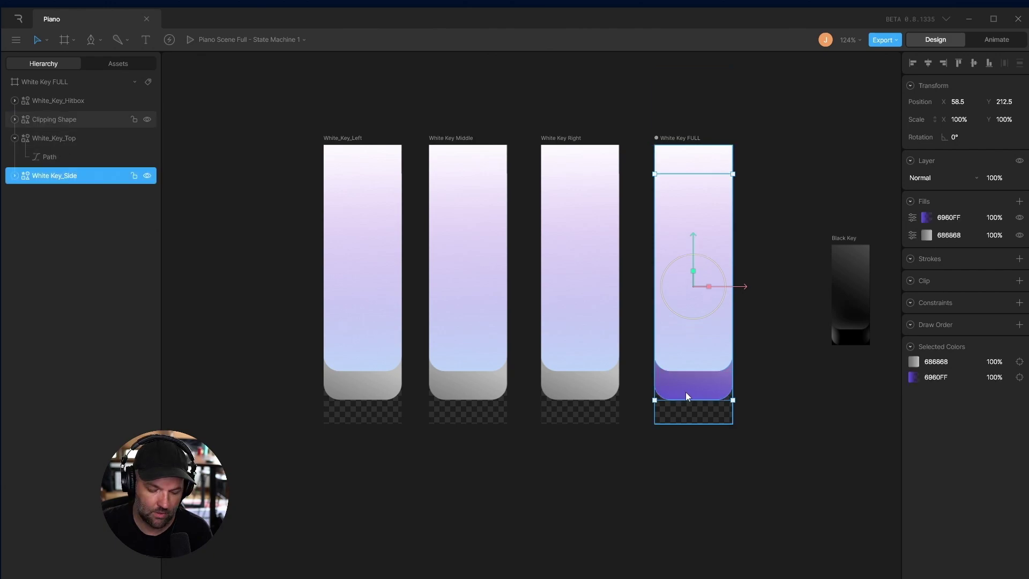
key("super+c")
left_click(577, 398)
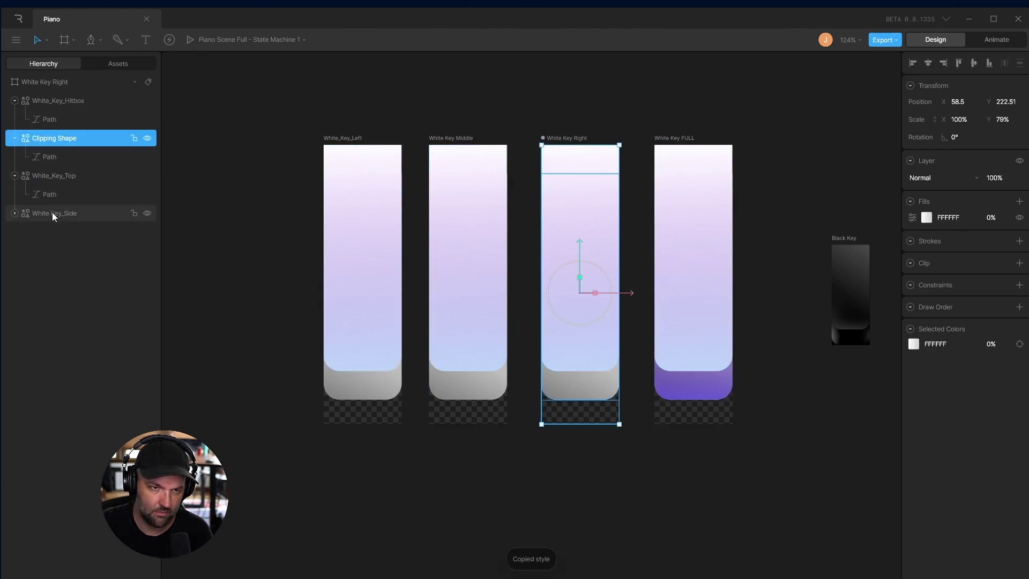
left_click(57, 213)
key("super+v")
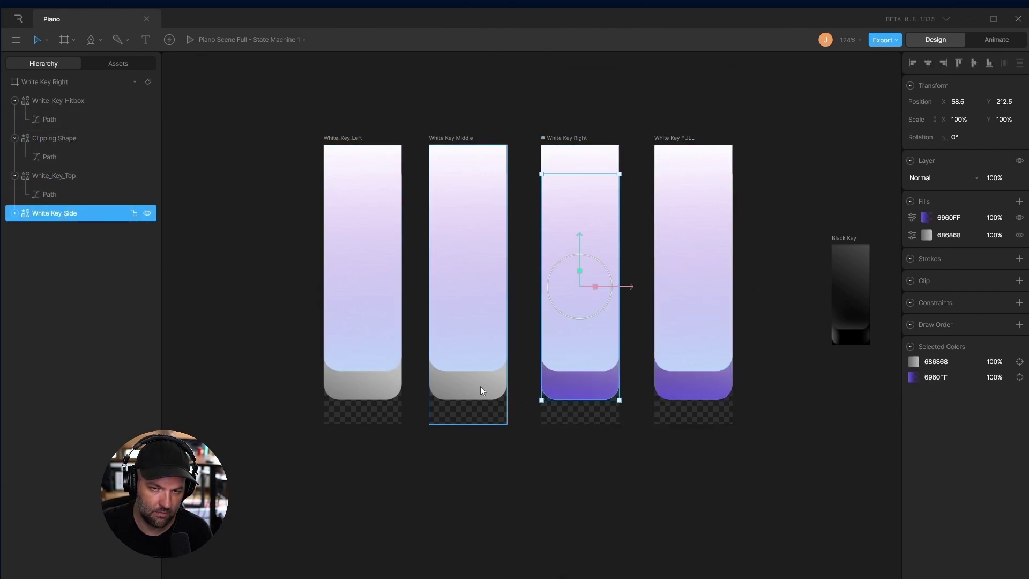
left_click(480, 390)
left_click(354, 396)
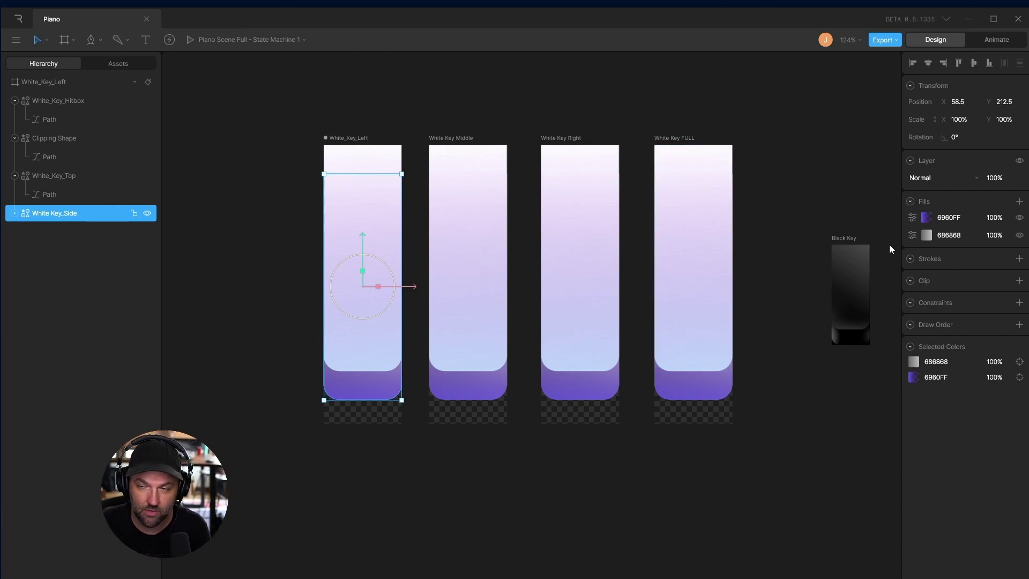
Set the purple 6960FF fill's opacity to 0% so the keys look plain white.
left_click(986, 217)
type("0")
key("Return")
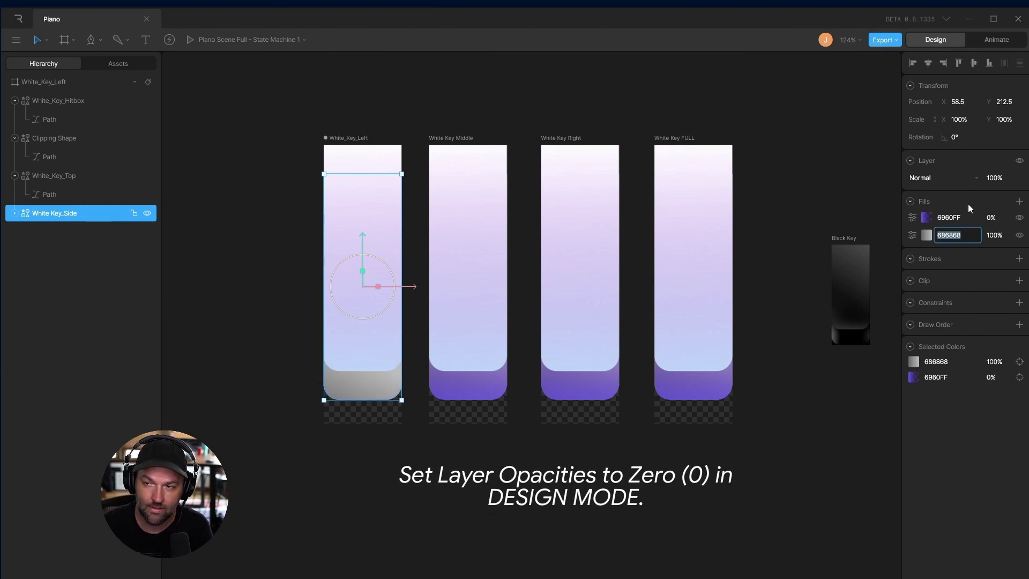
left_click(468, 410)
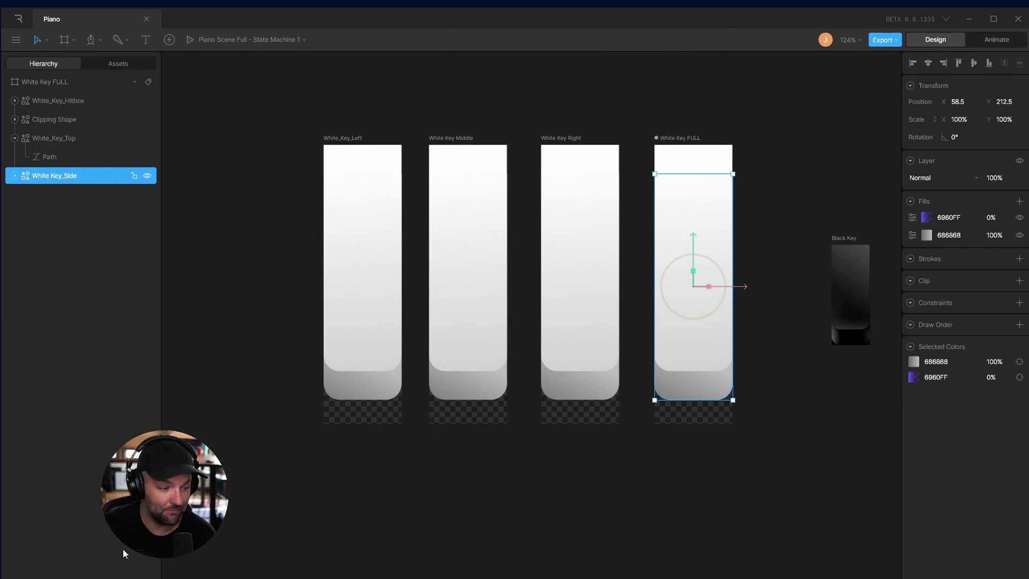
In Animate mode, key White Key FULL's purple side fill at 0% opacity in Not Pressed.
left_click(993, 43)
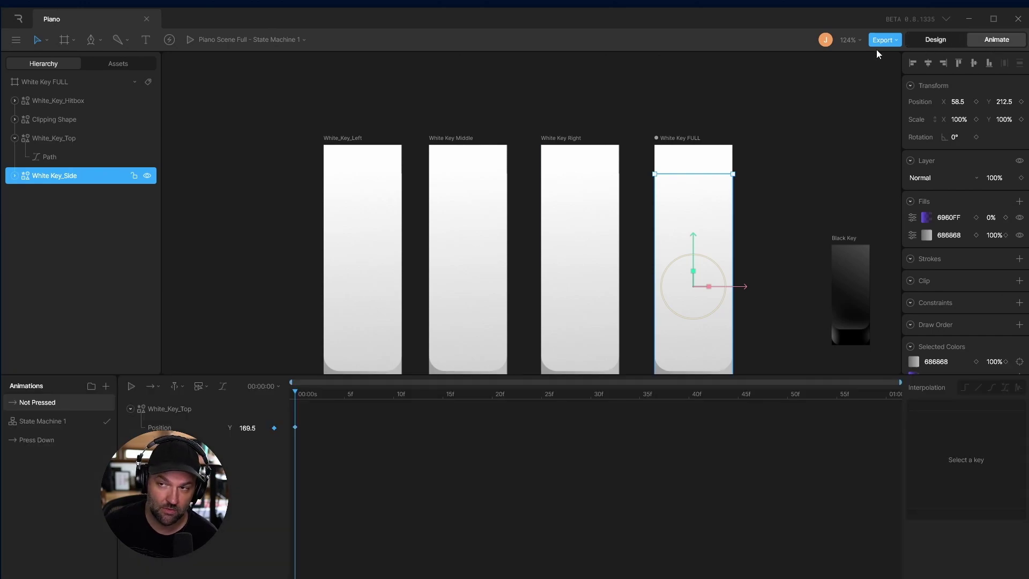
left_click(675, 138)
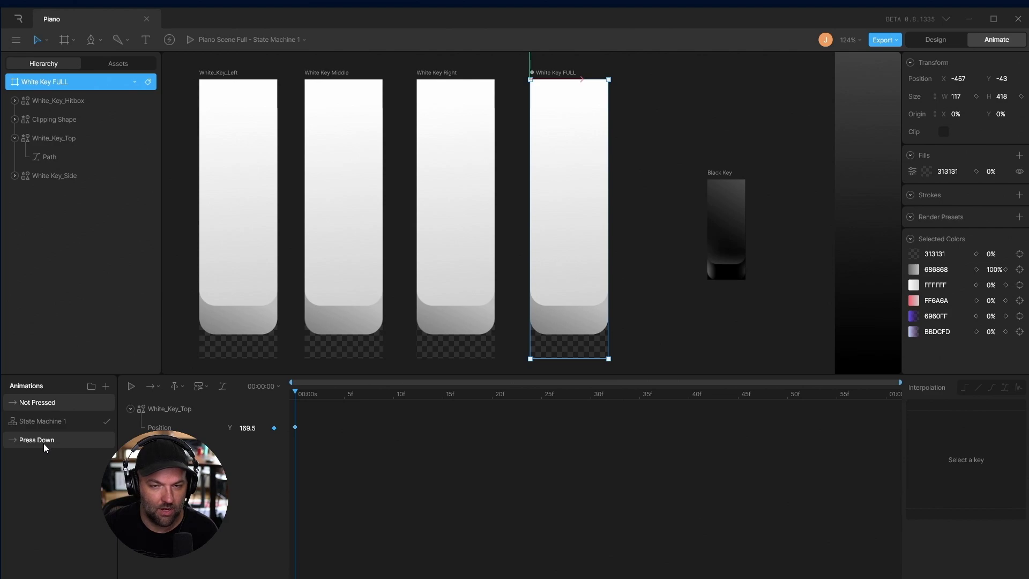
left_click(59, 139)
left_click(64, 177, "shift")
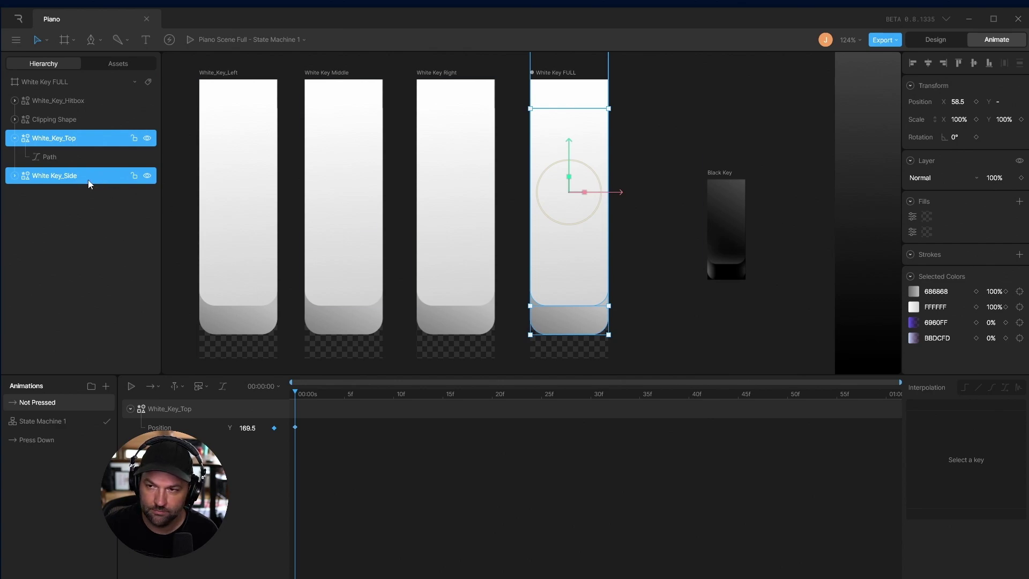
left_click(79, 179)
left_click(60, 139)
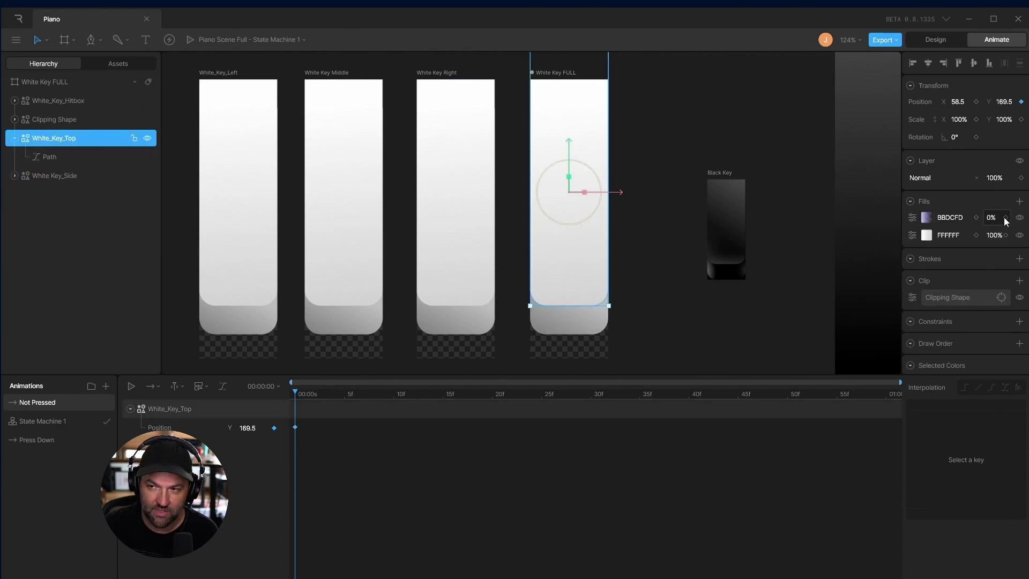
left_click(60, 178)
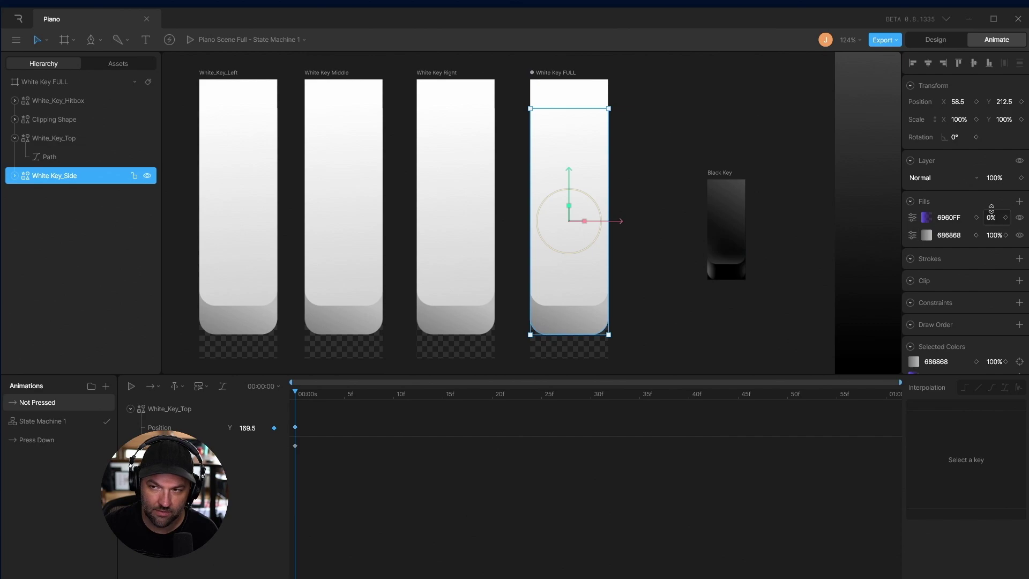
left_click(1007, 219)
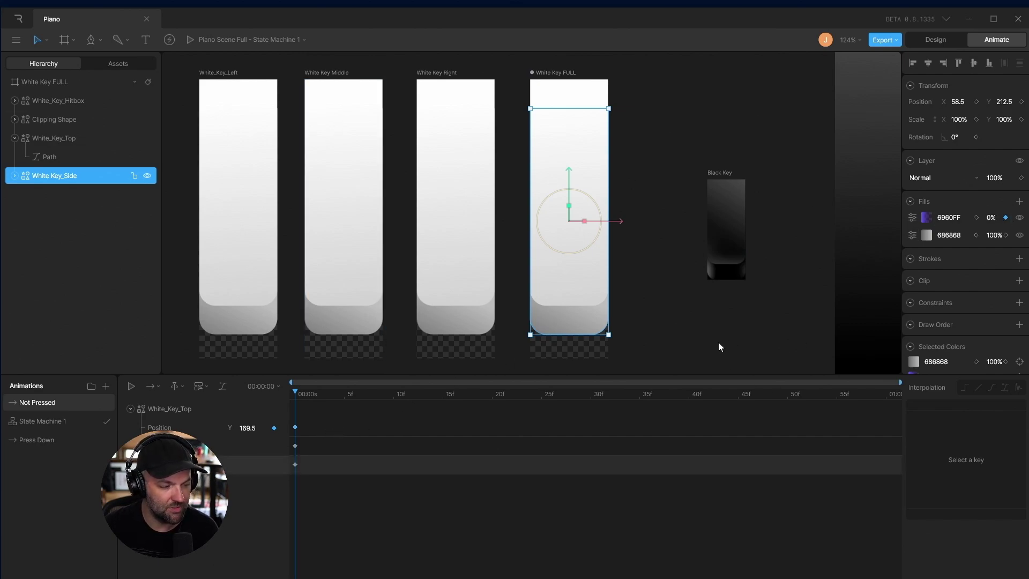
Key the purple side fill at 100% opacity in Press Down, then compare it with Not Pressed.
left_click(52, 439)
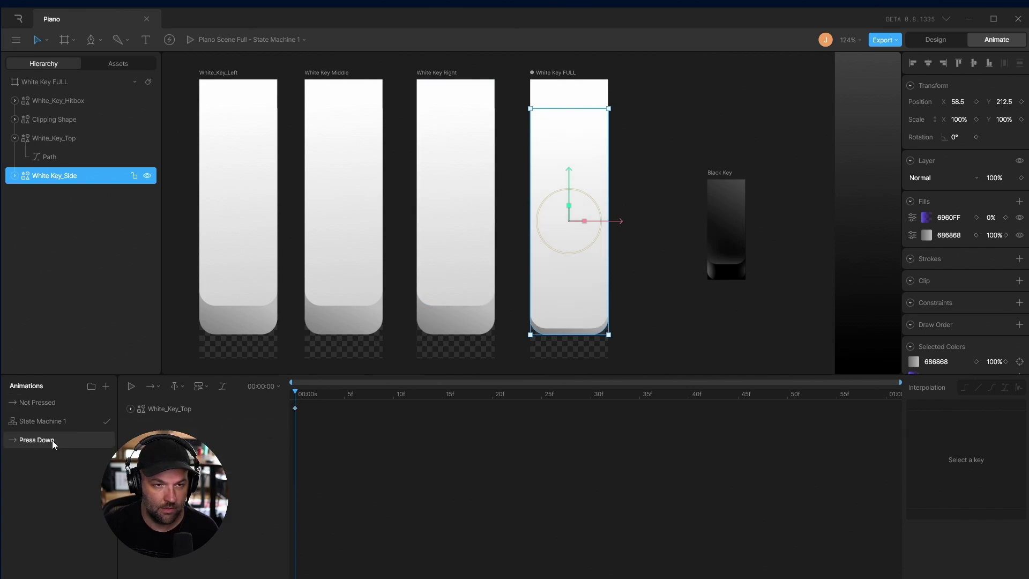
left_click(997, 219)
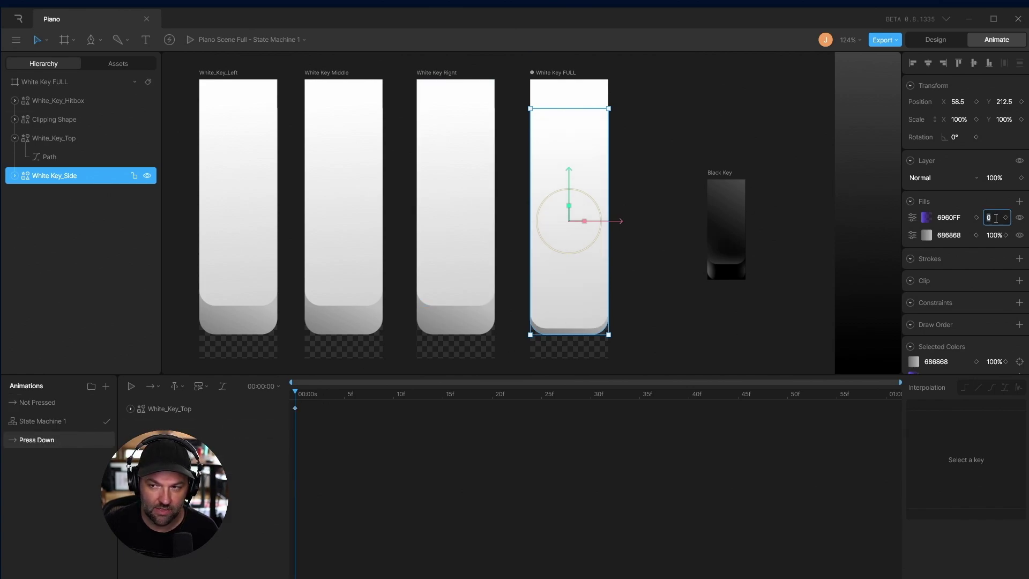
type("100")
key("Tab")
left_click(170, 409)
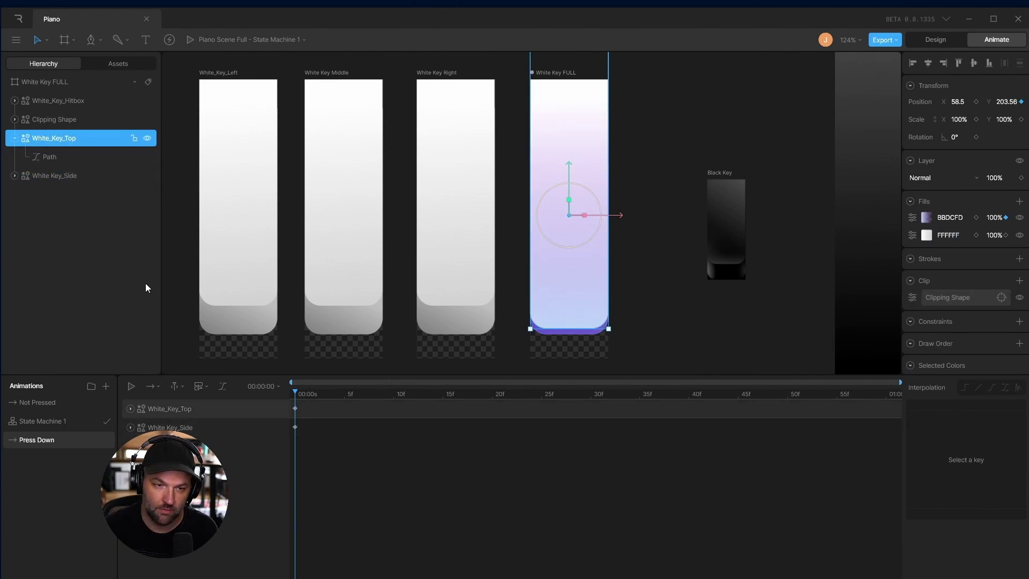
left_click(45, 405)
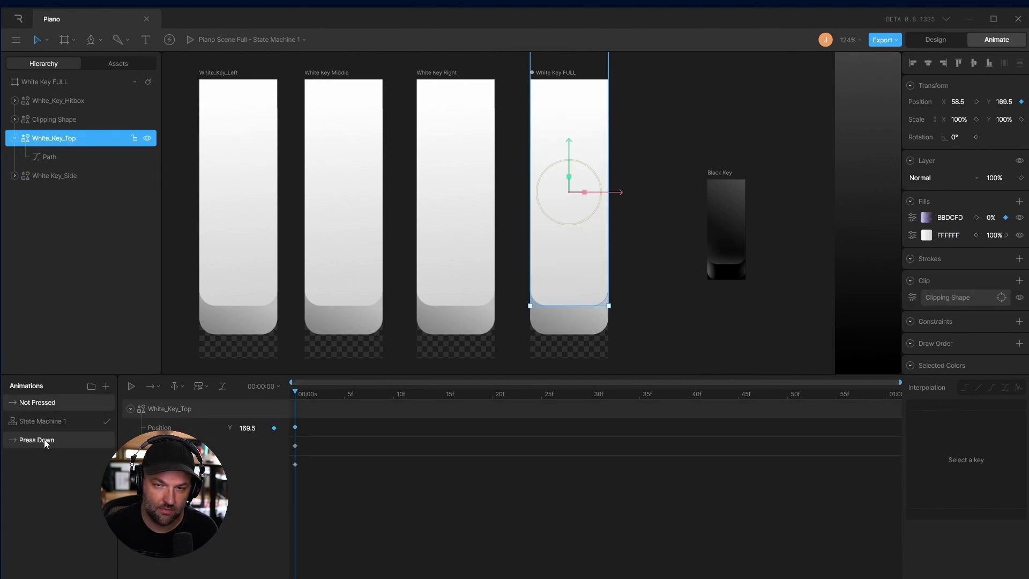
left_click(44, 439)
left_click(43, 403)
scroll(487, 271, "left", 3)
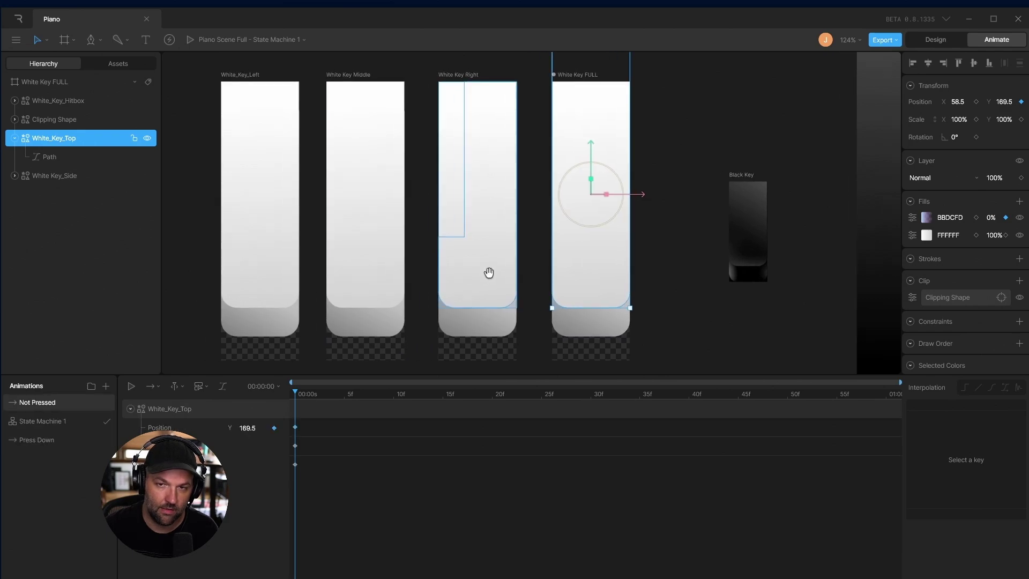
left_click(517, 301)
Key White Key Right's purple side and top fills at 0% in Not Pressed and 100% in Press Down.
left_click(40, 402)
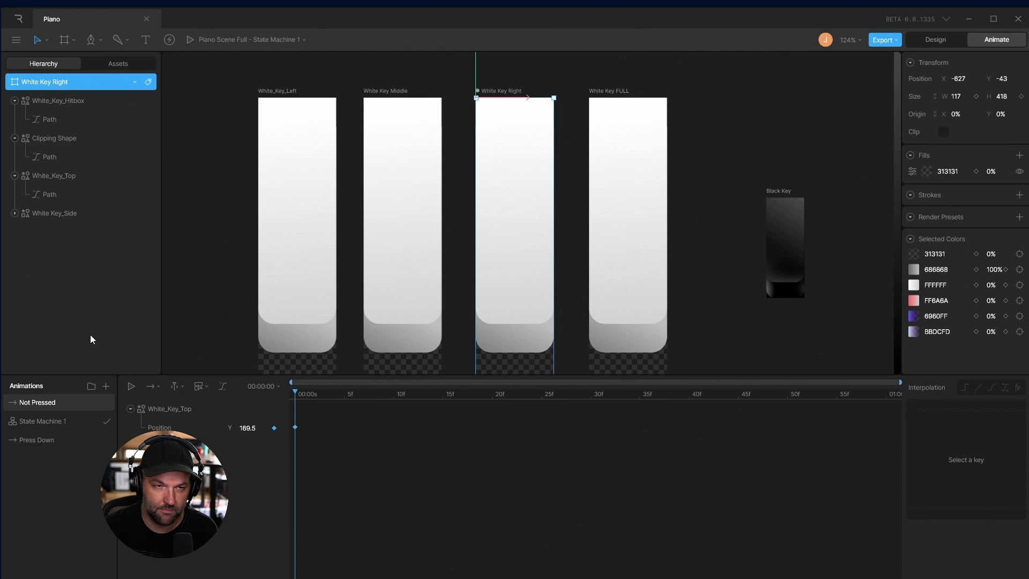
left_click(56, 176)
left_click(71, 214)
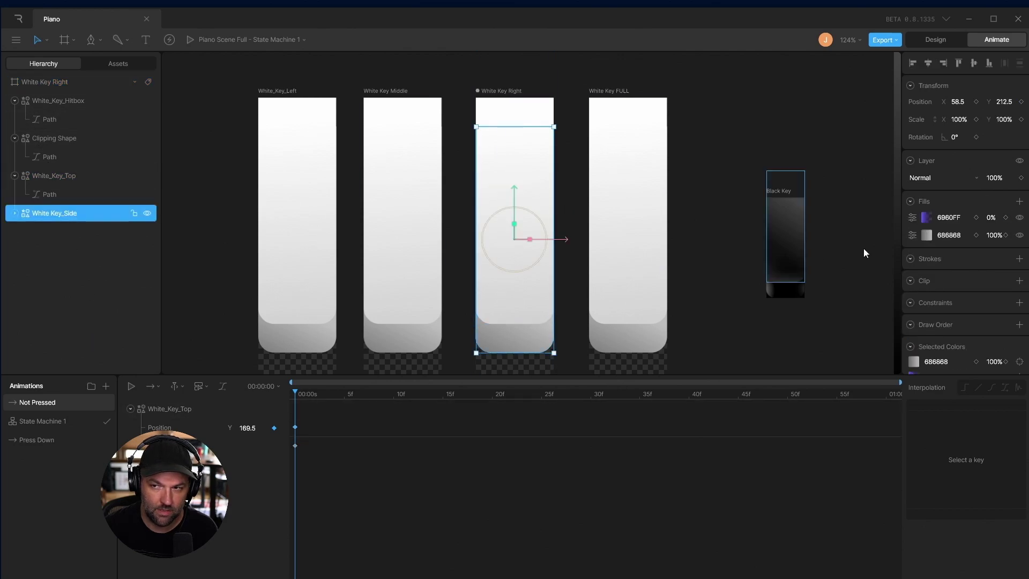
left_click(1006, 217)
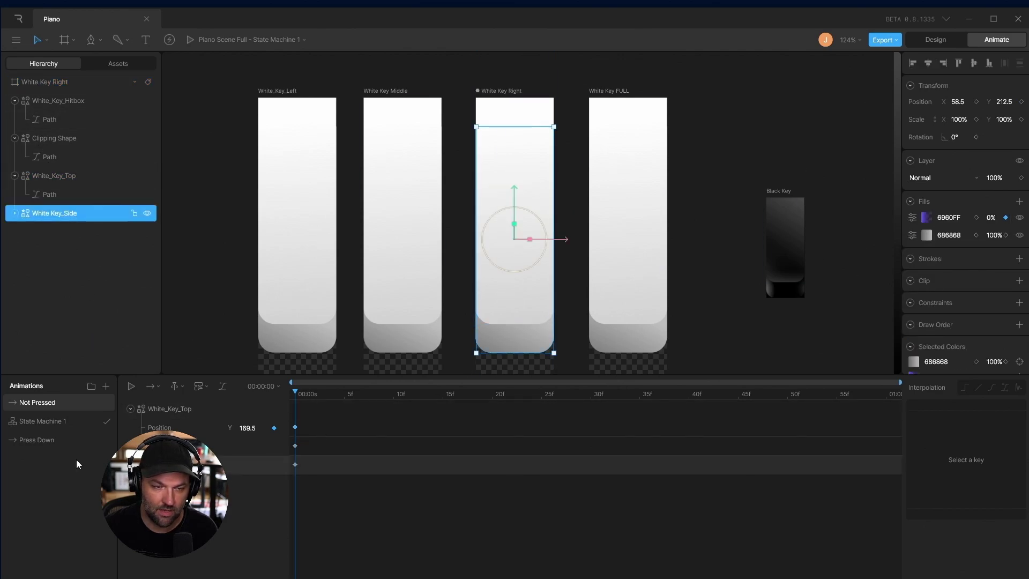
left_click(34, 442)
left_click(990, 217)
type("100")
key("Tab")
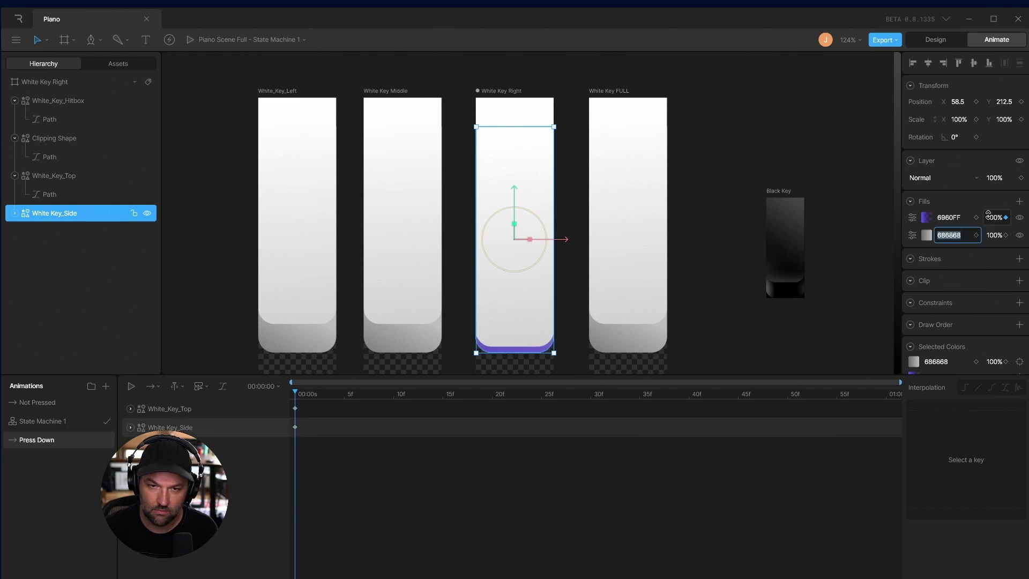
left_click(65, 178)
left_click(992, 217)
type("100")
key("Tab")
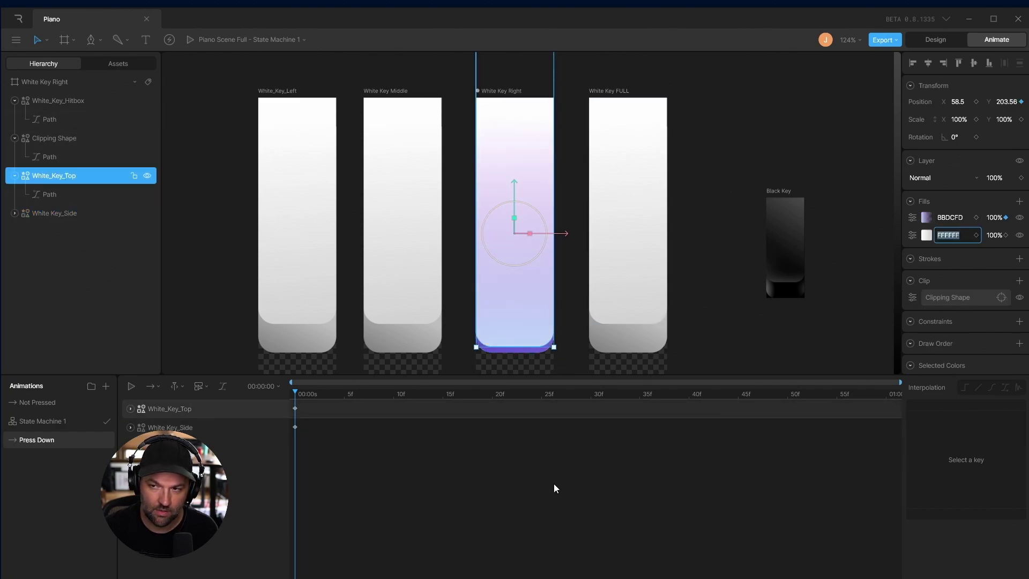
left_click(553, 486)
left_click_drag(483, 288, 655, 294)
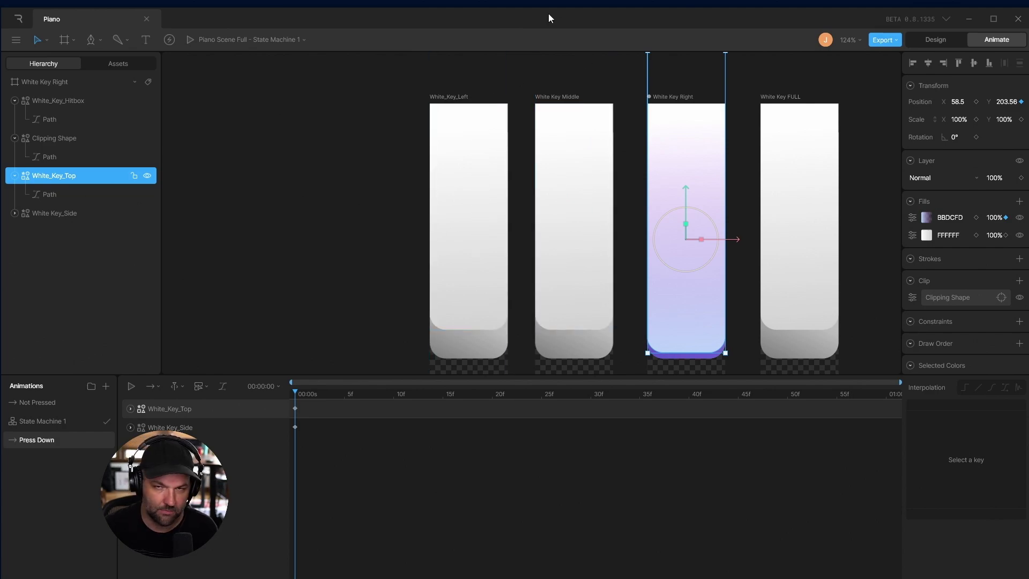
Key White Key Middle's purple fills at 0% opacity in Not Pressed and 100% in Press Down.
left_click(552, 97)
left_click(561, 134)
left_click(38, 403)
left_click(37, 440)
left_click(37, 403)
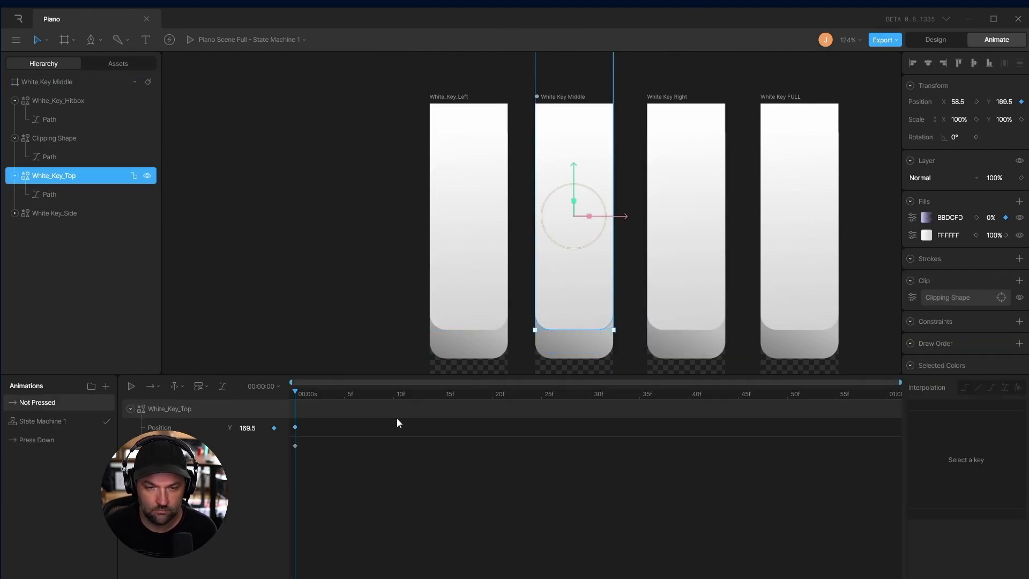
left_click(54, 214)
left_click(68, 439)
left_click(992, 217)
left_click(54, 176)
left_click(992, 217)
type("100")
left_click(450, 97)
Key White Key Left's purple fills at 0% opacity in Not Pressed and 100% in Press Down.
left_click(53, 176)
left_click(1006, 217)
left_click(54, 213)
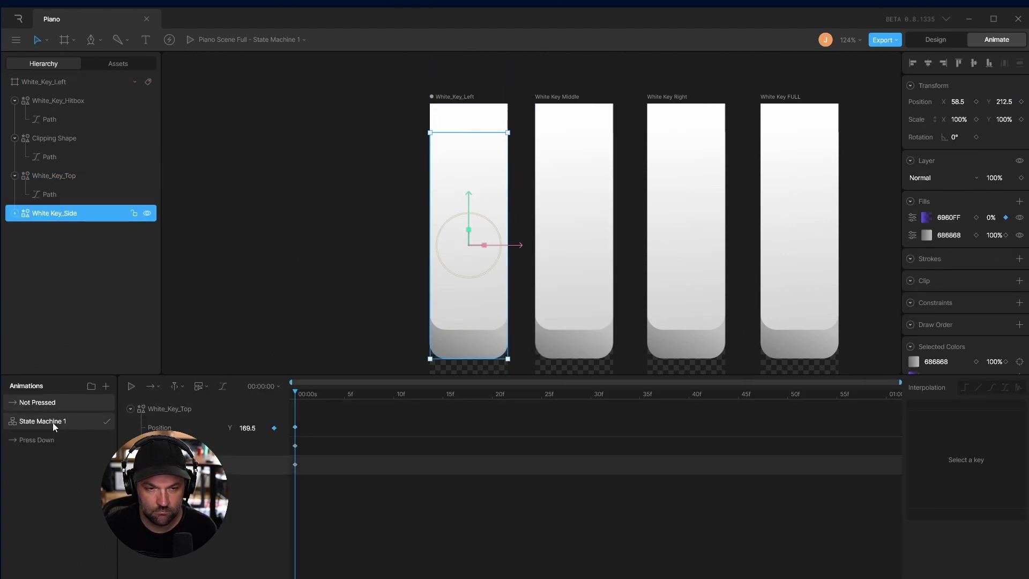
left_click(37, 440)
left_click(54, 176)
left_click(991, 217)
type("100")
scroll(508, 232, "down", 3)
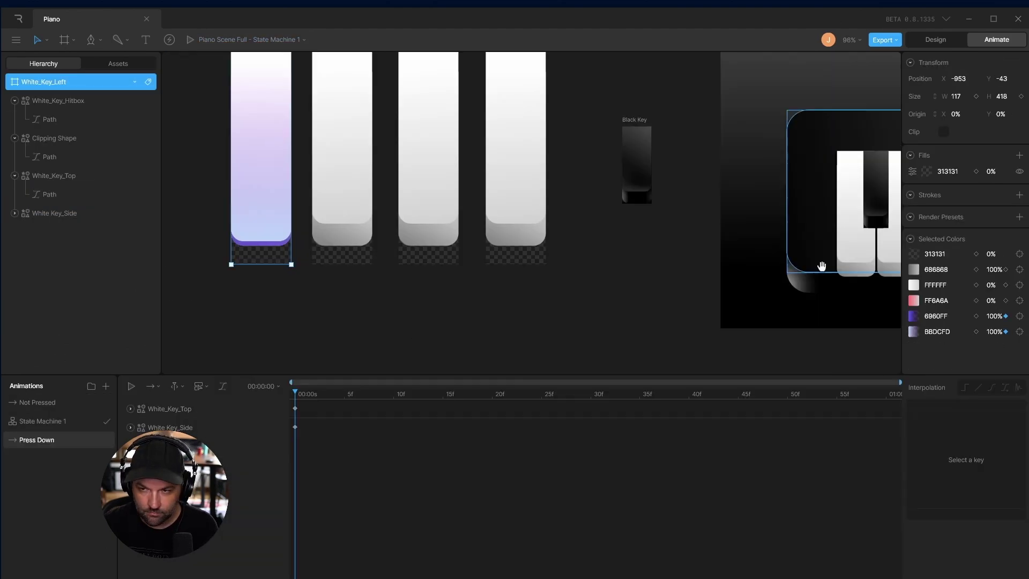
Set the White_Key_MoveAway listener to fire on Pointer Exit and set Pressed? to false.
left_click_drag(823, 265, 393, 258)
left_click(70, 418)
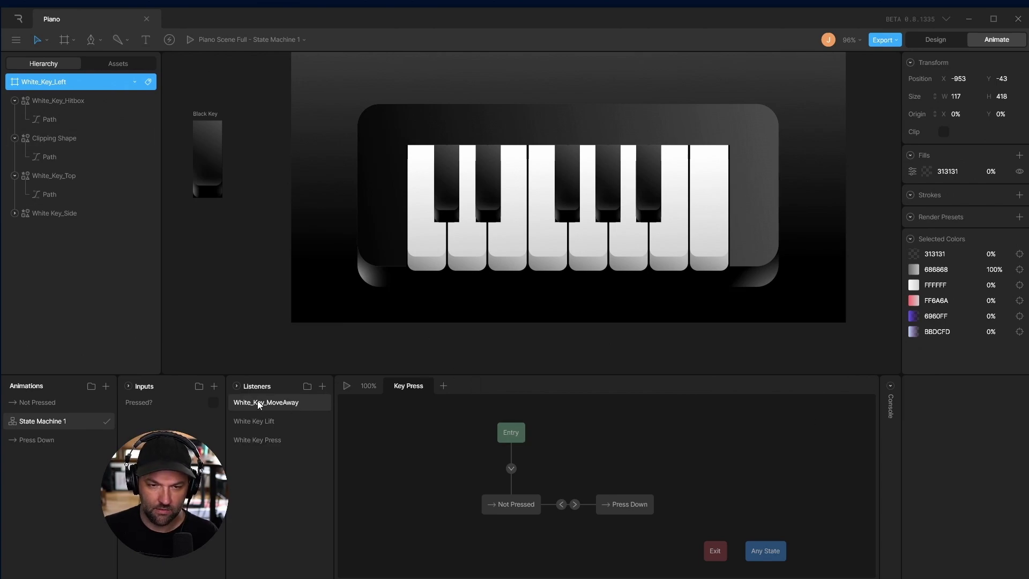
left_click(260, 403)
left_click(937, 425)
left_click(939, 462)
left_click(949, 444)
left_click(952, 463)
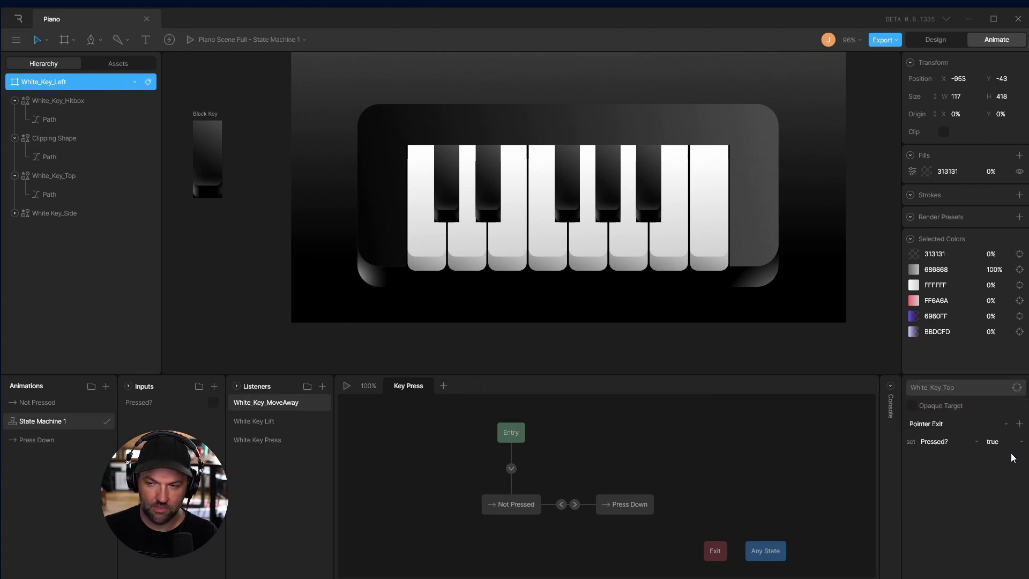
left_click(1004, 441)
left_click(986, 458)
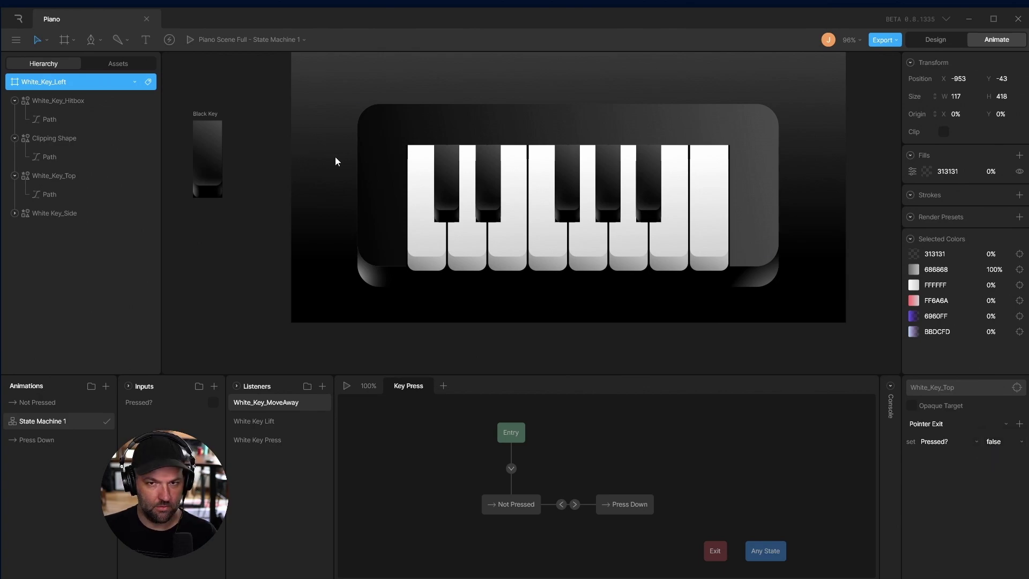
Open White Key Middle's Press Down animation and State Machine 1 to check its listener settings.
left_click_drag(368, 186, 895, 252)
left_click(426, 102)
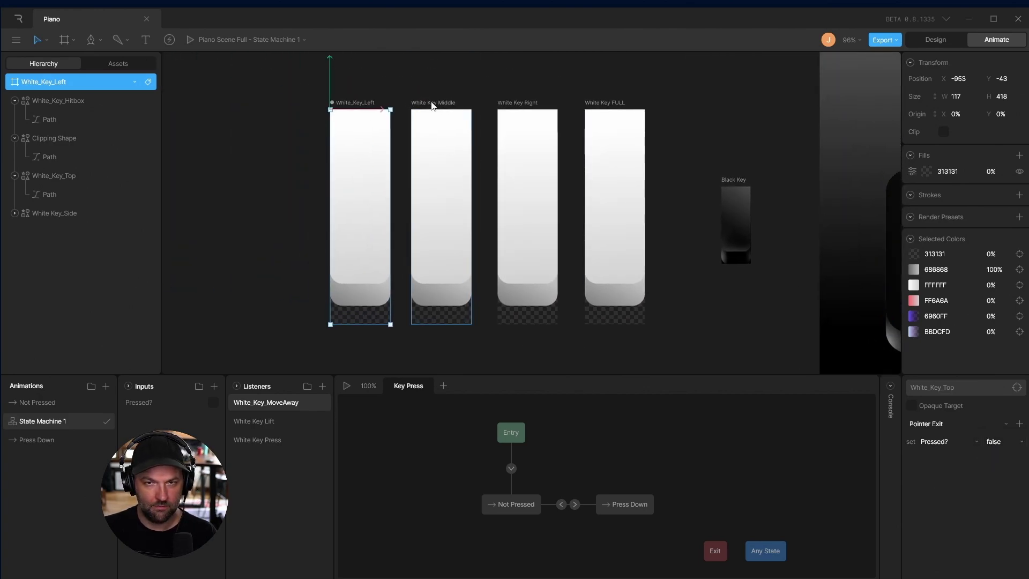
left_click(80, 439)
left_click(48, 422)
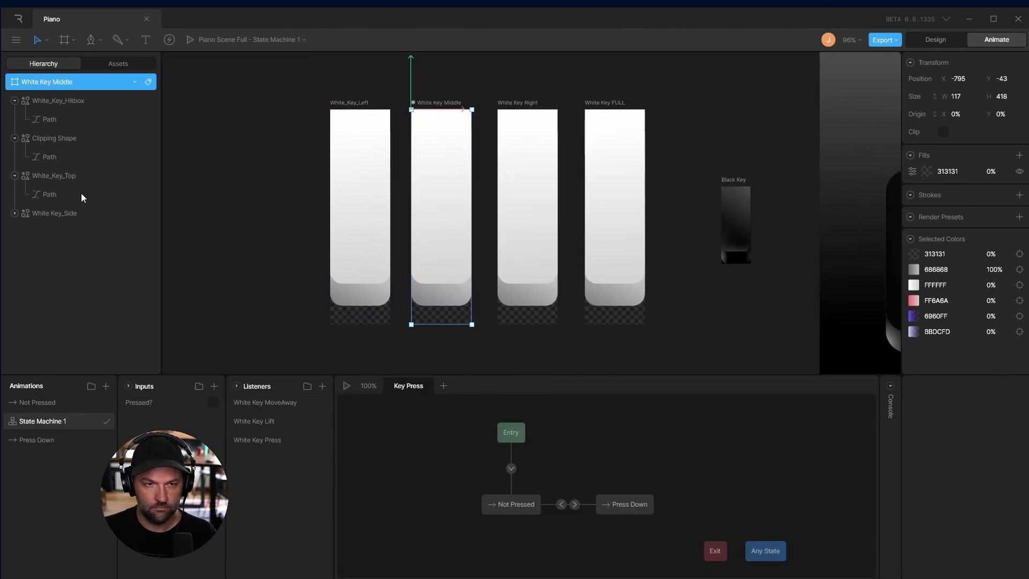
left_click(988, 442)
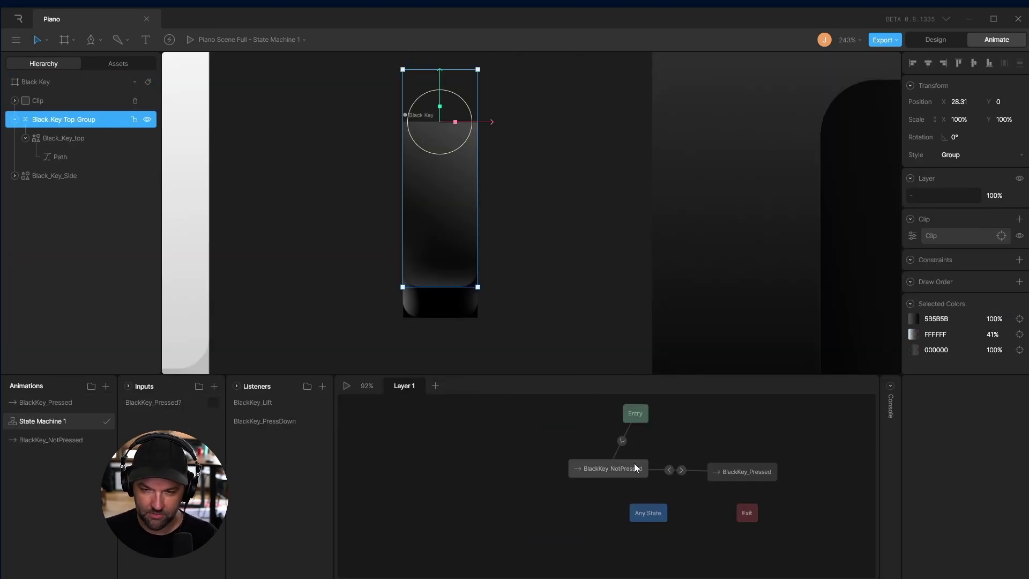
Add a listener renamed Black_Key_Moveaway that sets BlackKey_Pressed? to false on Pointer Exit.
left_click(322, 386)
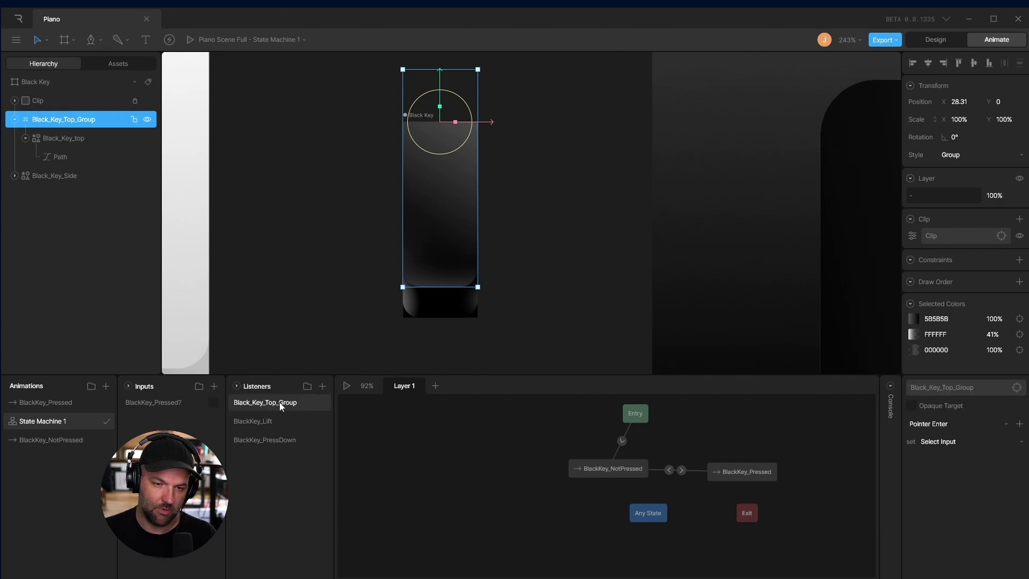
key("Right")
key("BackSpace")
key("BackSpace")
key("BackSpace")
key("BackSpace")
key("BackSpace")
key("BackSpace")
key("BackSpace")
key("BackSpace")
key("BackSpace")
type("Moveaway")
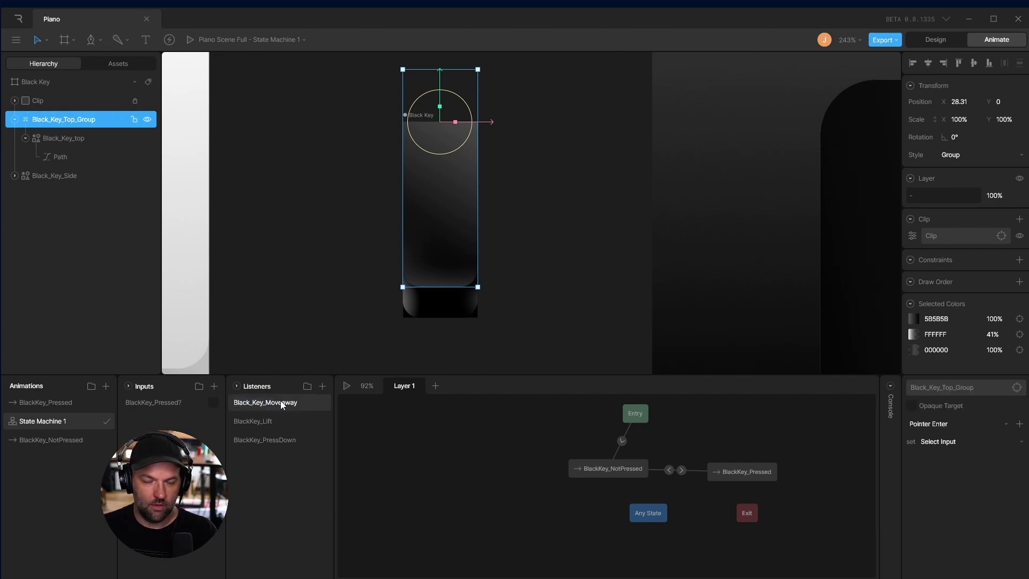
left_click(963, 424)
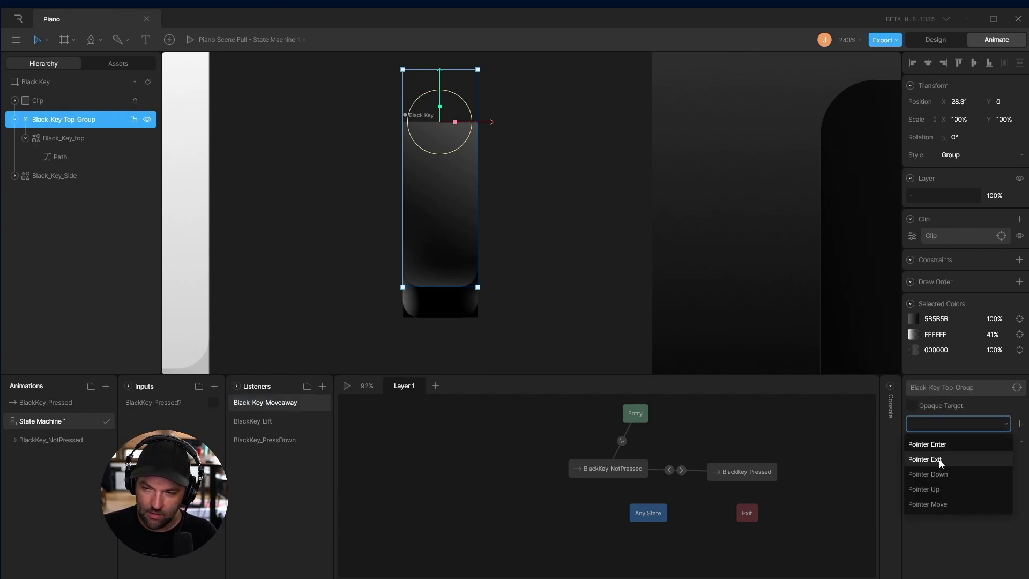
left_click(938, 460)
left_click(945, 443)
left_click(945, 461)
left_click(998, 441)
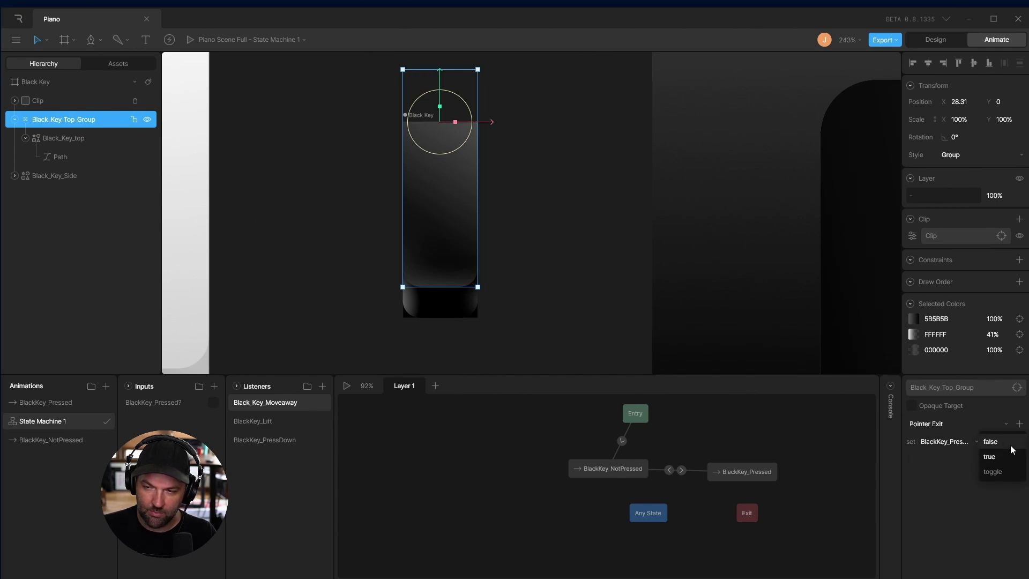
left_click(995, 464)
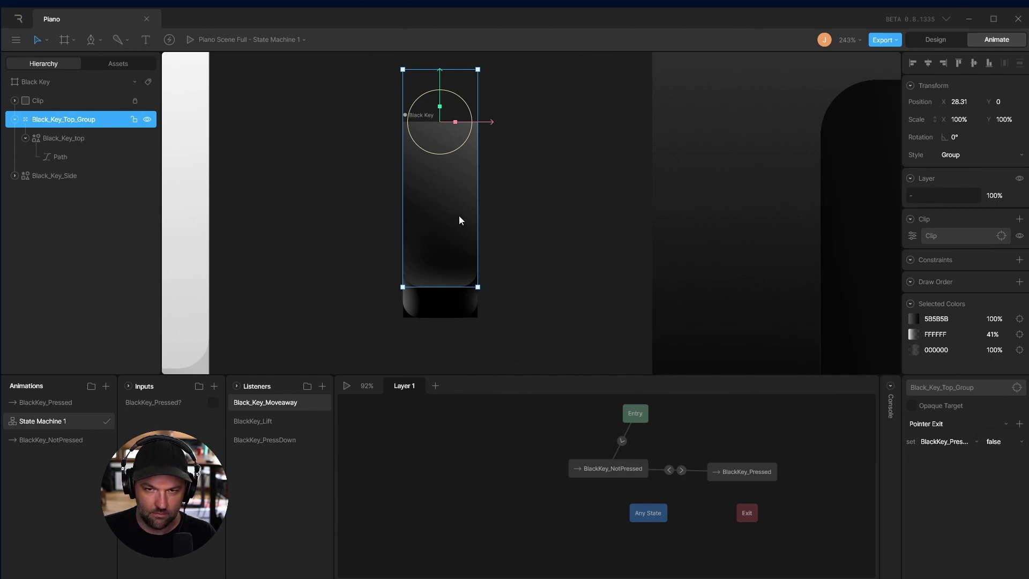
Deselect the listener, return to Design mode and zoom in on the black key.
left_click_drag(459, 216, 433, 221)
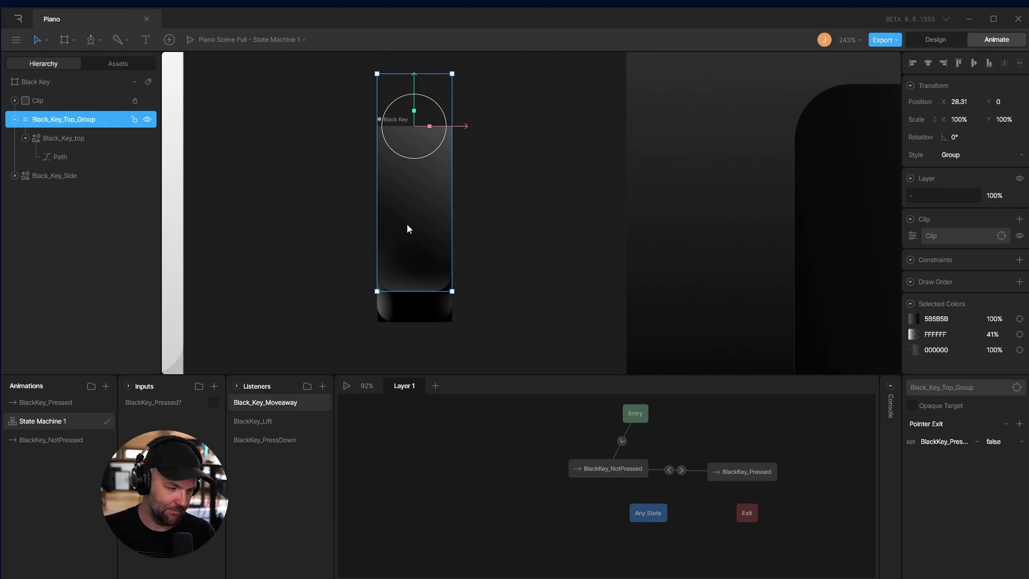
left_click(438, 215)
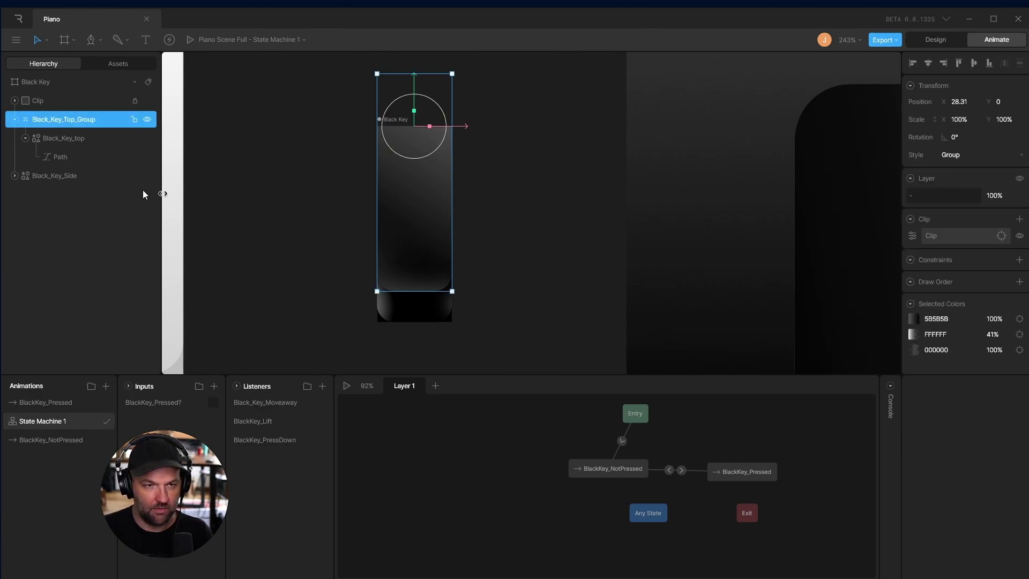
left_click(937, 42)
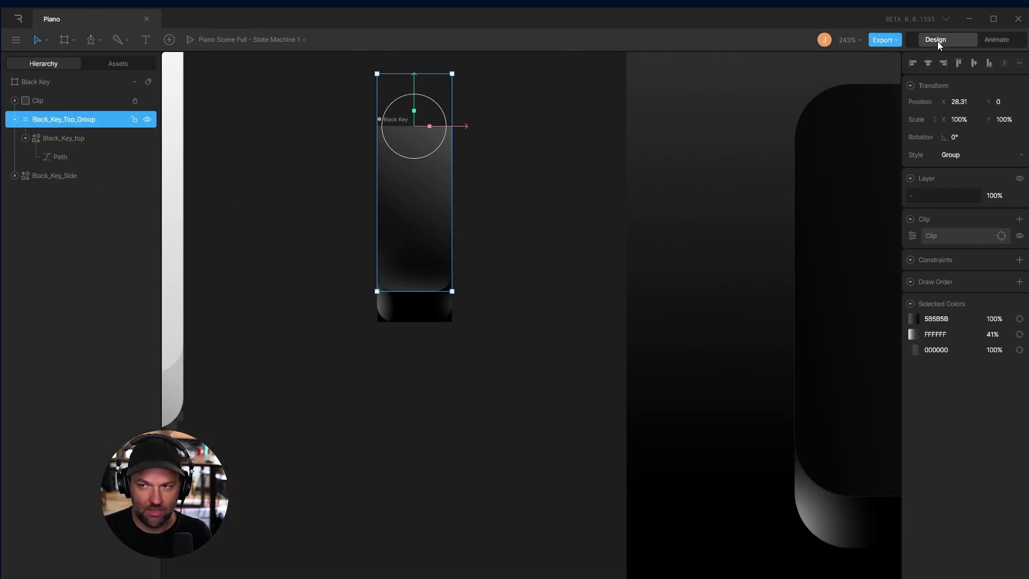
left_click_drag(485, 203, 675, 314)
scroll(603, 238, "up", 5)
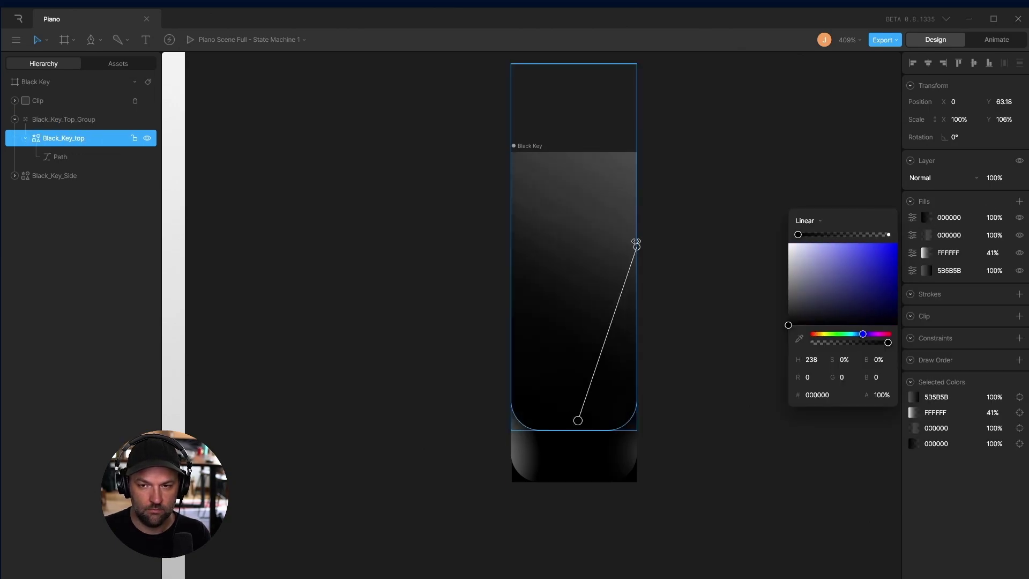
Add purple gradient fills to Black_Key_top and Black_Key_Side, tuning the top's colour and handles.
left_click_drag(637, 244, 581, 167)
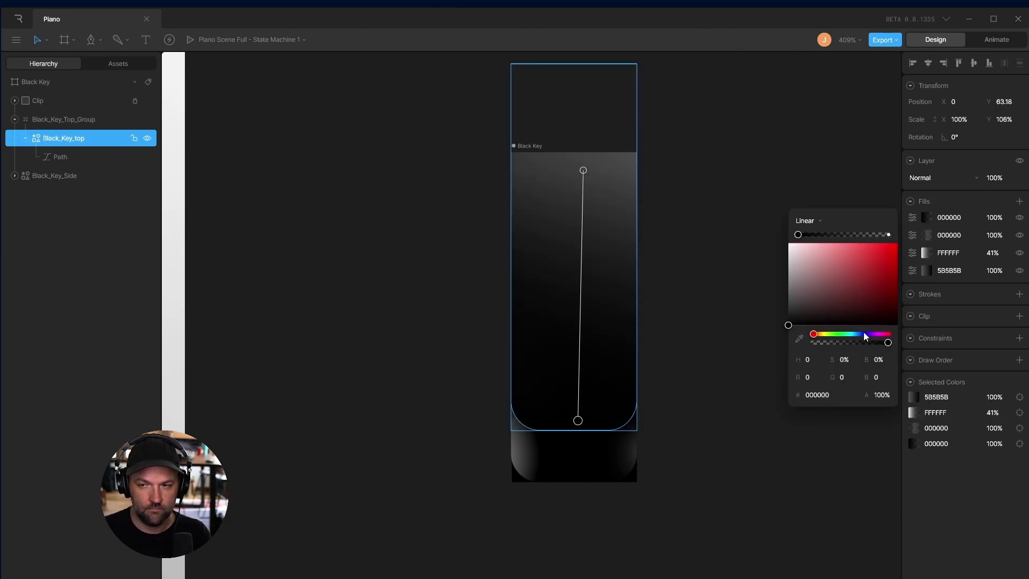
left_click(862, 251)
left_click_drag(863, 251, 885, 262)
left_click_drag(860, 334, 872, 335)
left_click_drag(584, 169, 581, 159)
left_click_drag(814, 343, 841, 344)
left_click(81, 175)
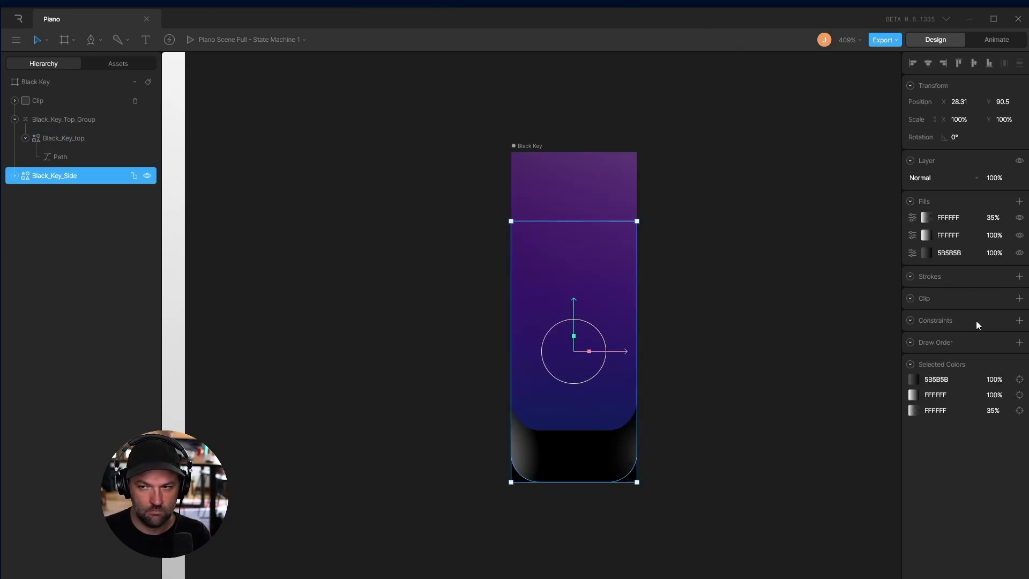
left_click(1019, 201)
Set Black_Key_top's purple gradient fill opacity to 0%.
left_click(76, 119)
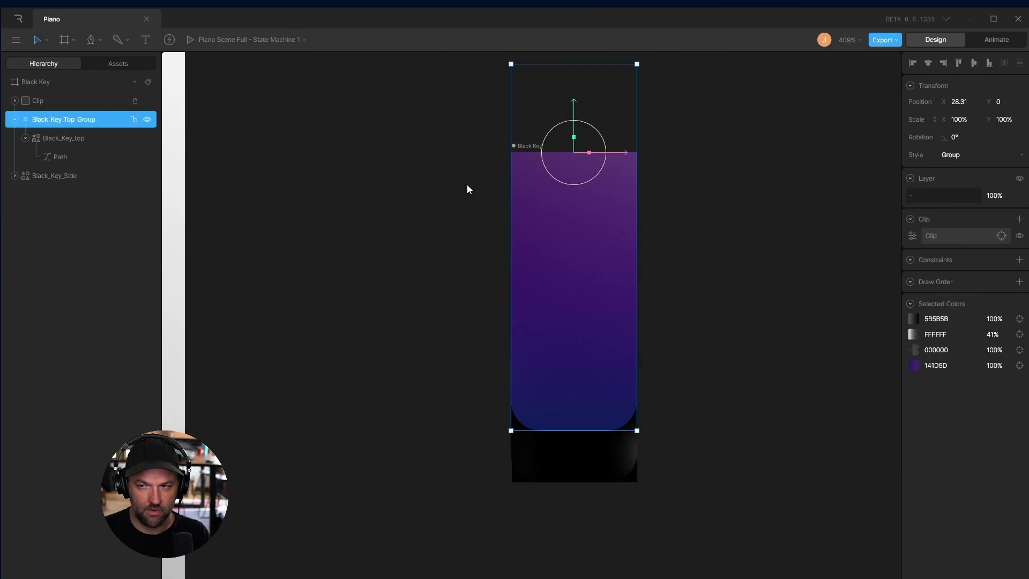
left_click(83, 138)
left_click(996, 217)
type("0")
key("Return")
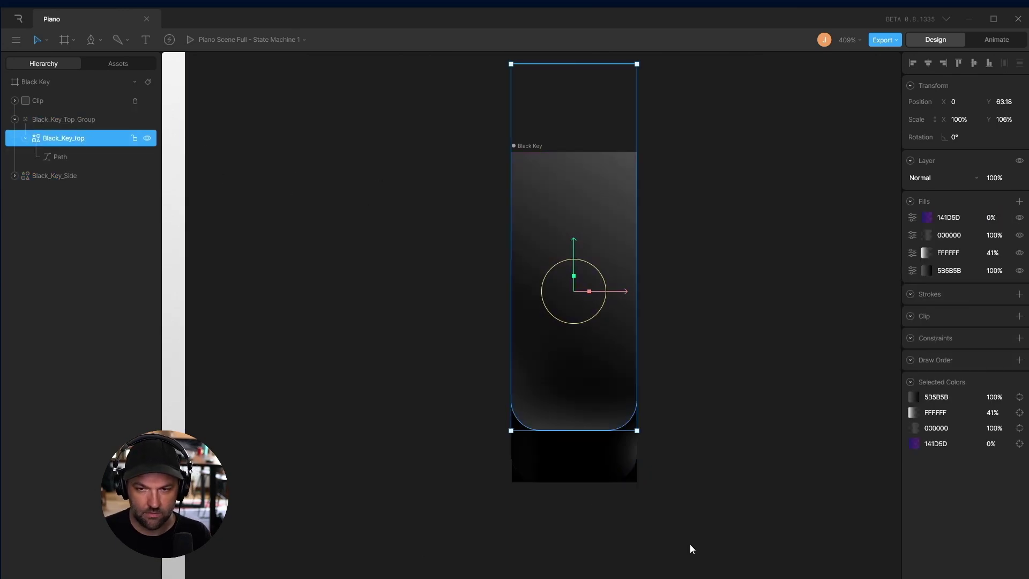
Give Black_Key_Side's gradient a deep blue at 100% opacity, extending its end below the key.
left_click(601, 461)
left_click(927, 217)
left_click(885, 287)
left_click(83, 138)
left_click(996, 217)
type("100")
left_click(600, 461)
left_click(927, 218)
left_click_drag(512, 352, 575, 504)
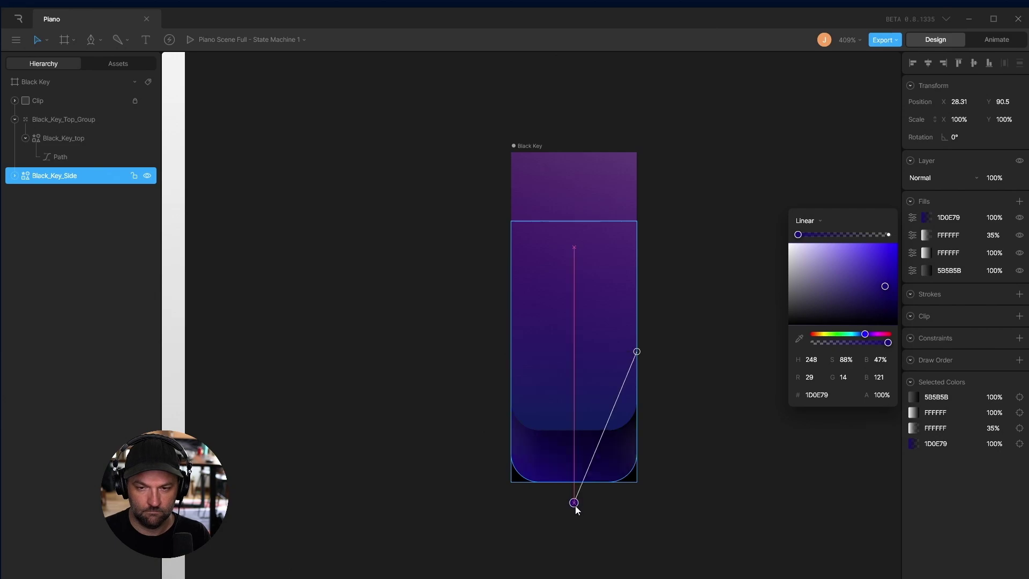
left_click(617, 506)
scroll(596, 321, "down", 8)
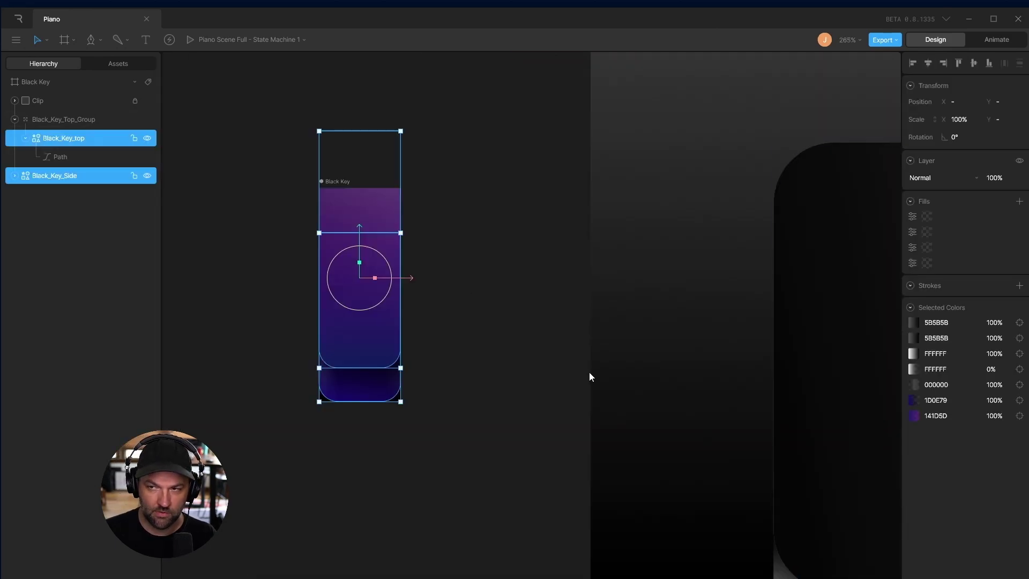
Set Black_Key_Side's gradient fill to 0% opacity and return to Animate mode.
left_click(59, 181)
left_click(994, 217)
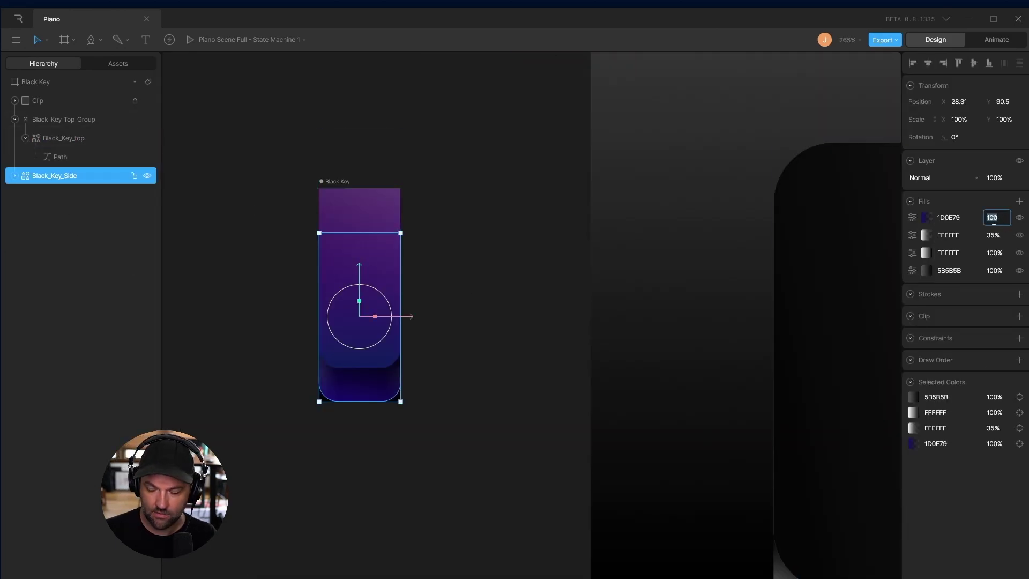
type("0")
key("Return")
left_click(69, 137)
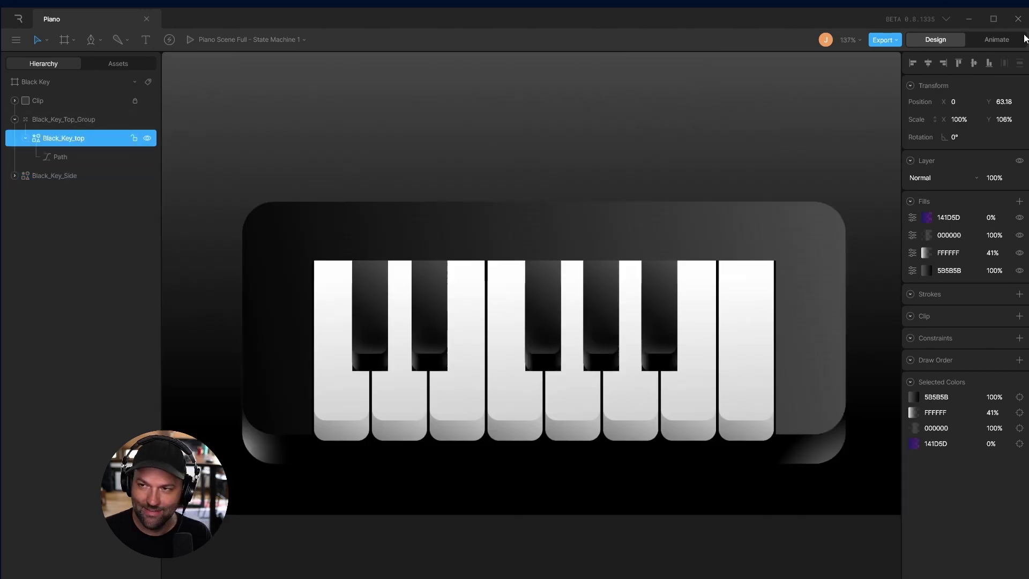
left_click(1021, 39)
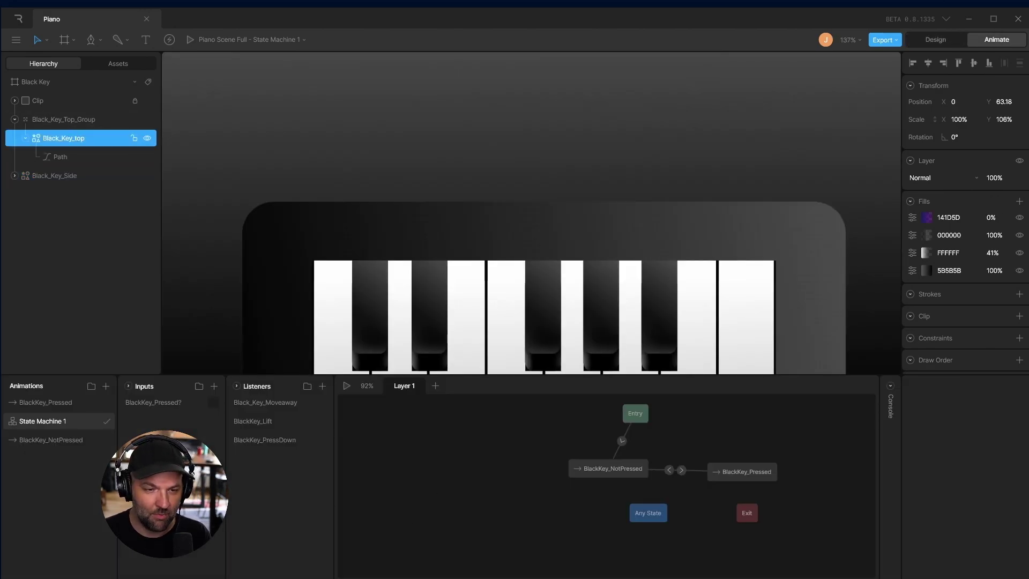
Keyframe Black_Key_top's 0% purple fill opacity in BlackKey_NotPressed, then open BlackKey_Pressed.
left_click(40, 404)
left_click(43, 437)
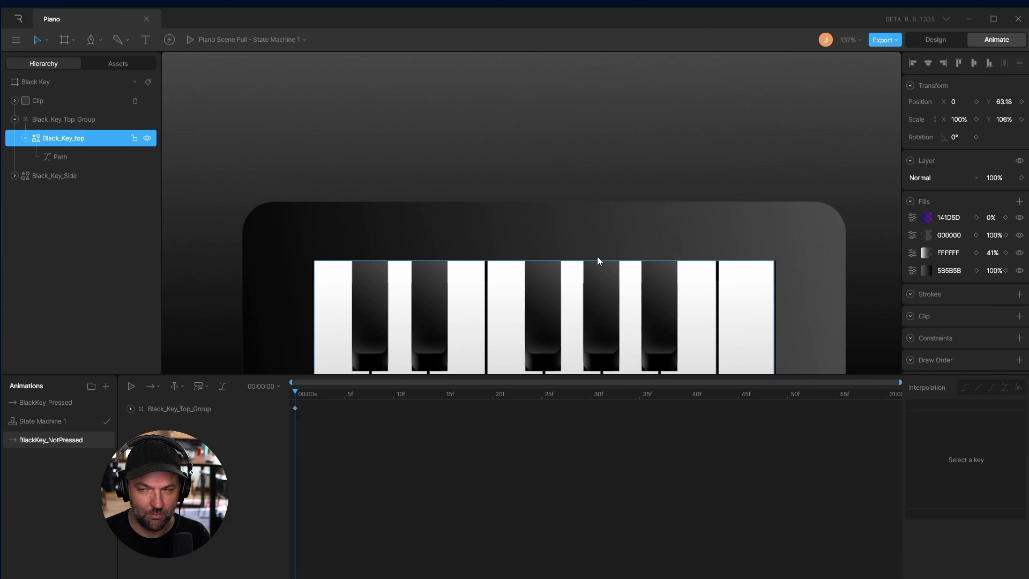
left_click(1006, 217)
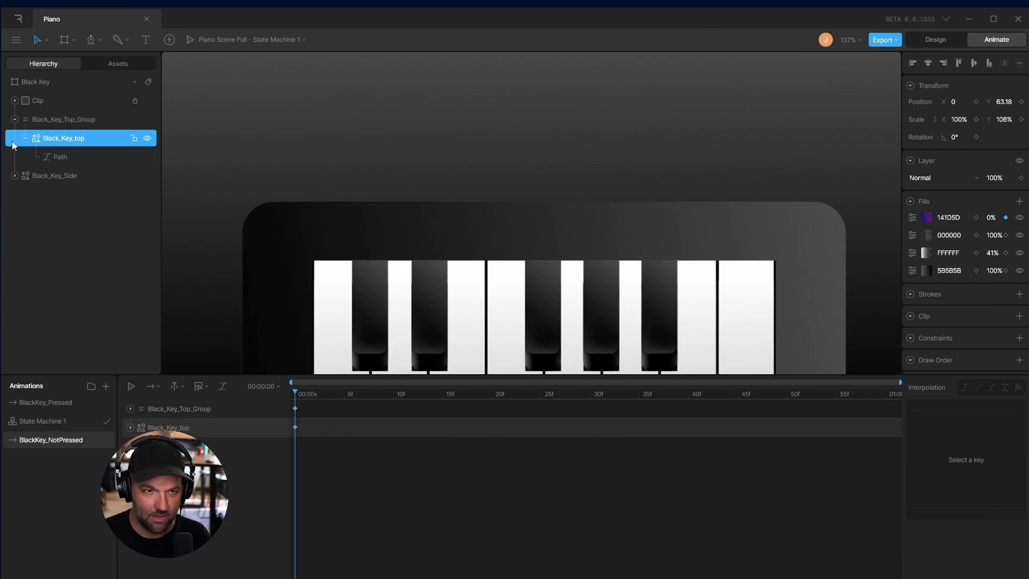
left_click(54, 175)
left_click(56, 406)
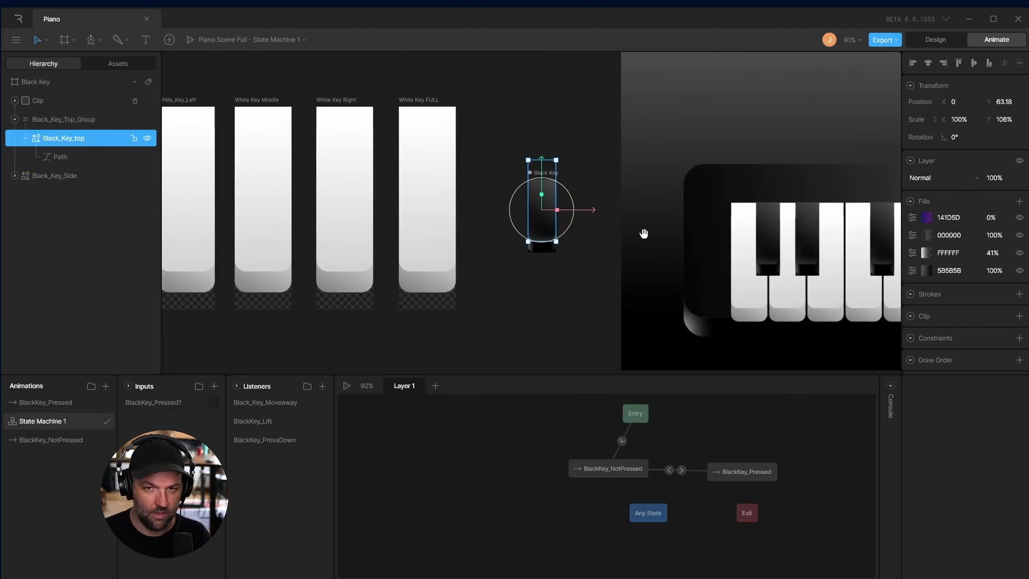
left_click_drag(644, 230, 301, 266)
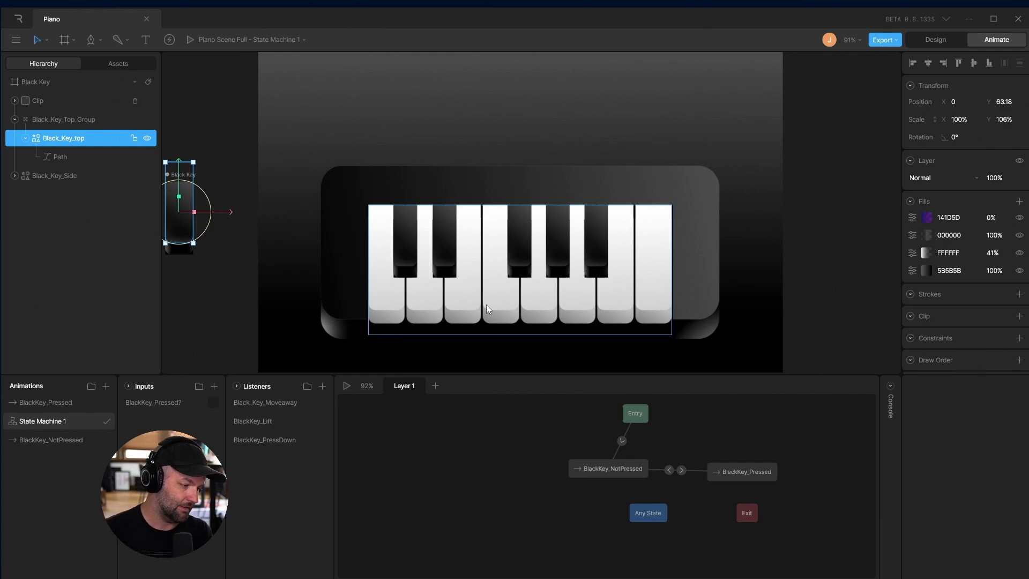
Play Piano Scene Full's state machine and press black keys to test their purple highlight.
left_click(193, 39)
left_click(191, 39)
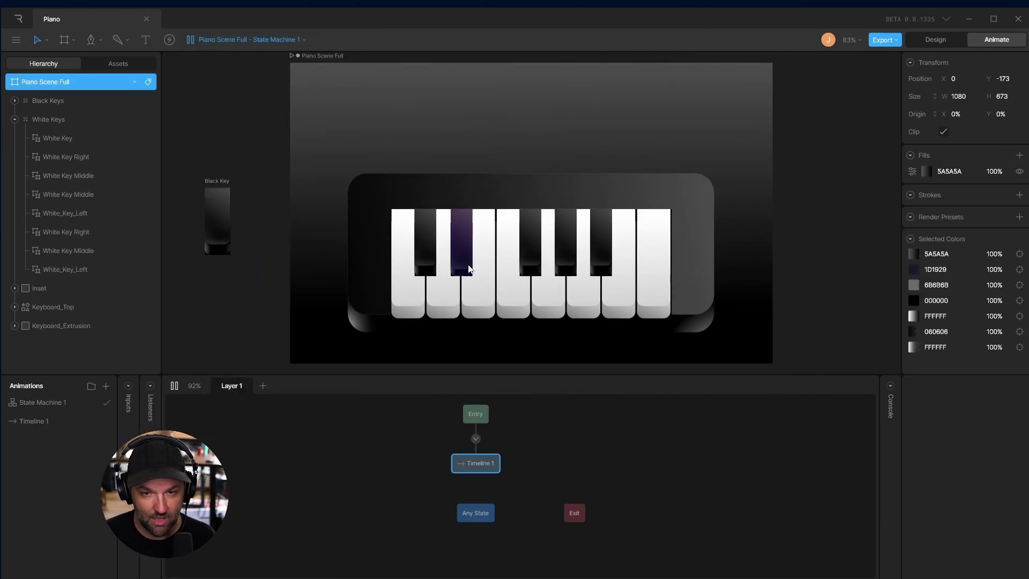
scroll(579, 226, "up", 5)
left_click(571, 225)
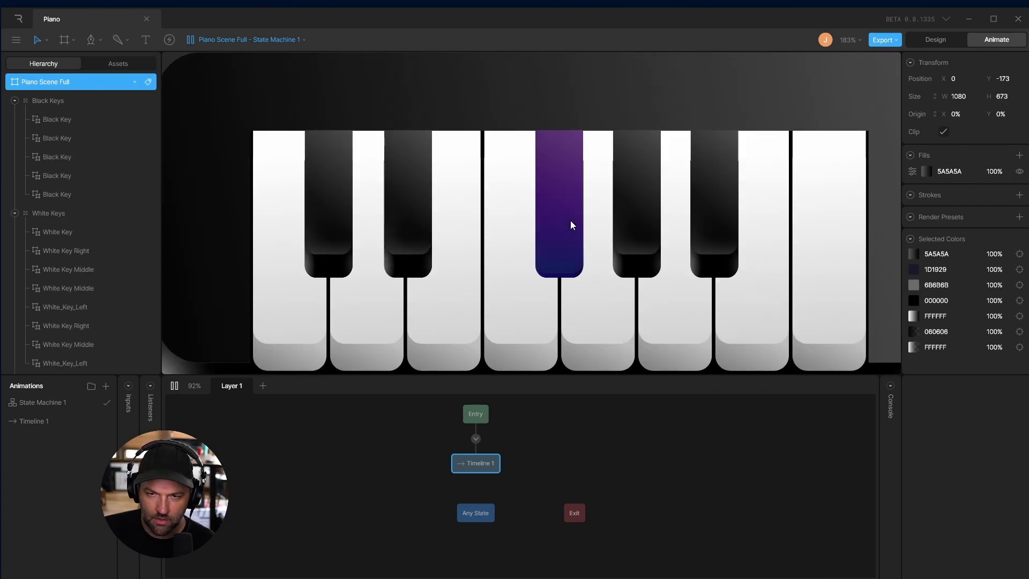
left_click(629, 215)
scroll(642, 229, "up", 5)
left_click(638, 220)
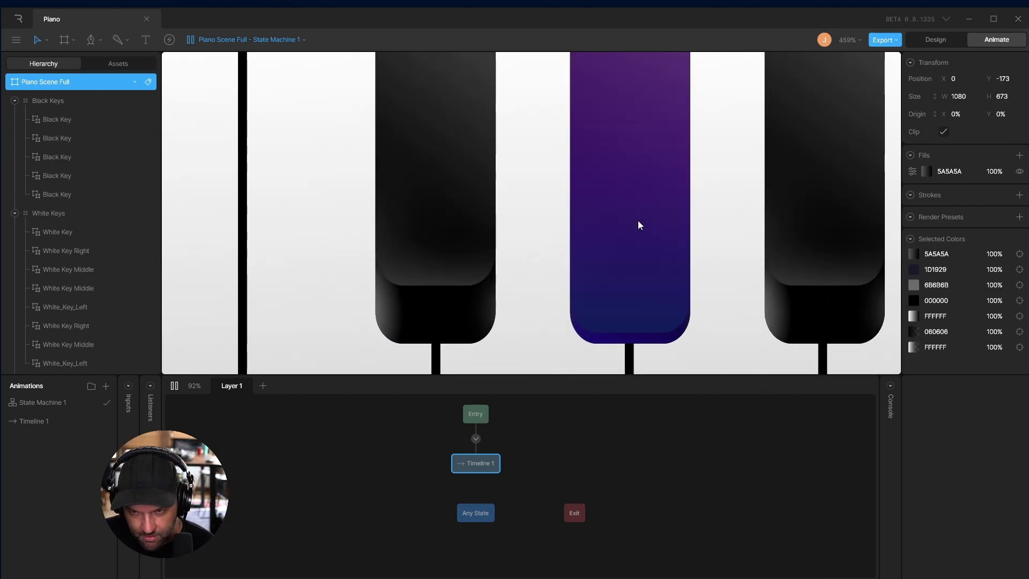
In the Black Key artboard at frame 0, recolour Black_Key_Side's fill to purple 5A44E7.
key("Tab")
left_click_drag(455, 234, 939, 261)
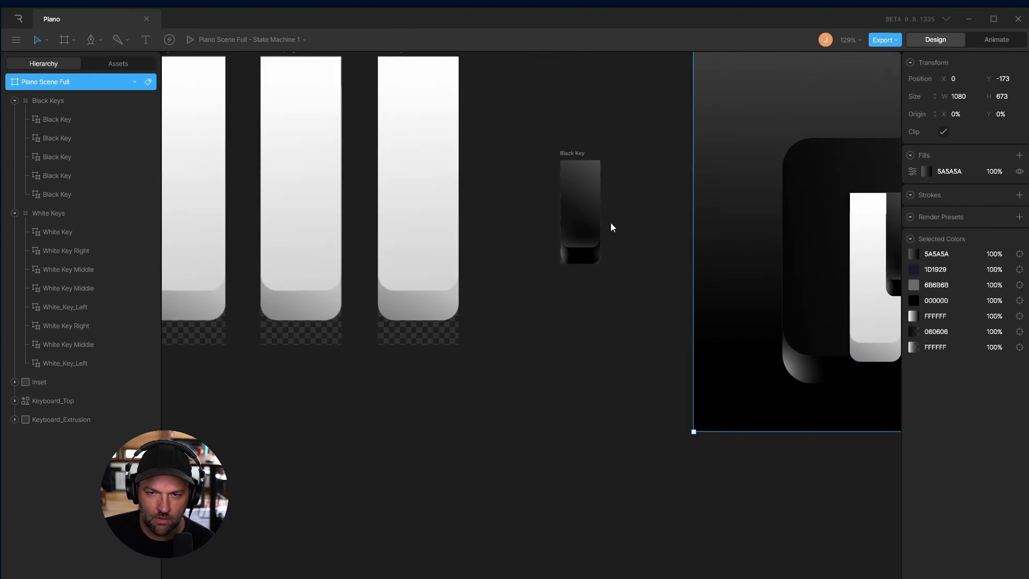
scroll(610, 223, "up", 3)
double_click(574, 213)
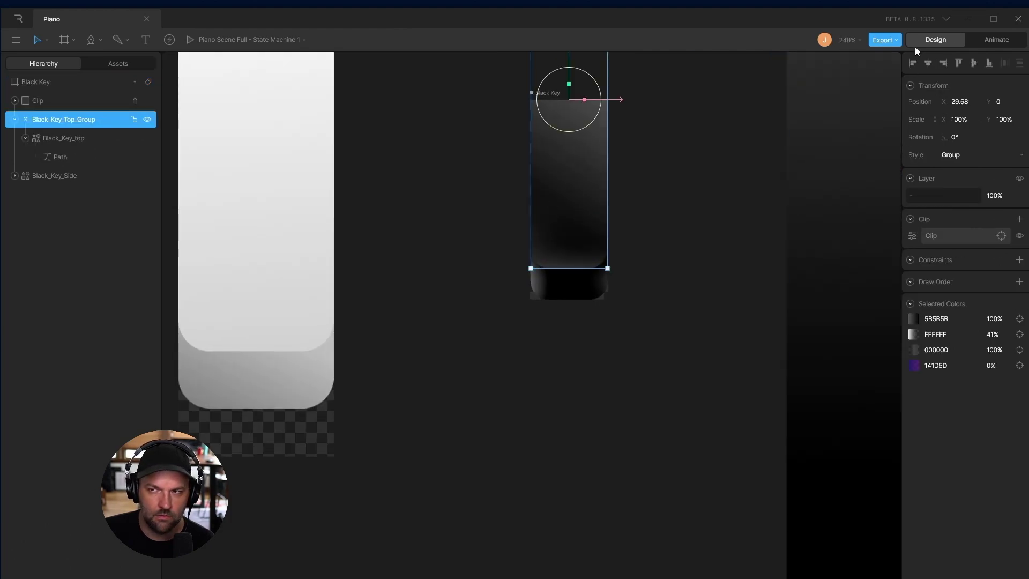
key("Tab")
left_click_drag(307, 394, 276, 387)
left_click(570, 297)
left_click(927, 218)
left_click_drag(892, 299, 863, 250)
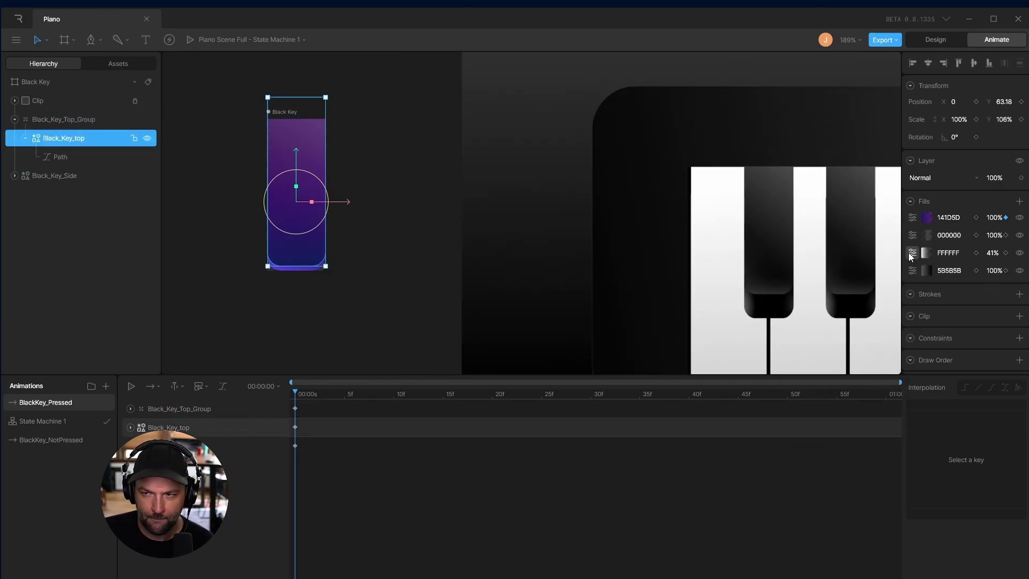
left_click_drag(854, 241, 867, 249)
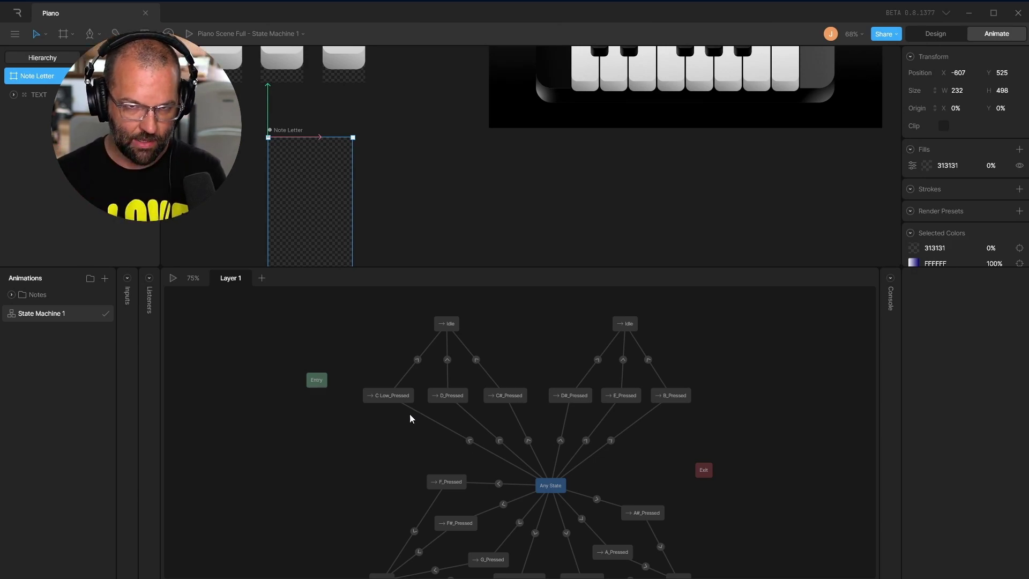
left_click_drag(510, 178, 393, 303)
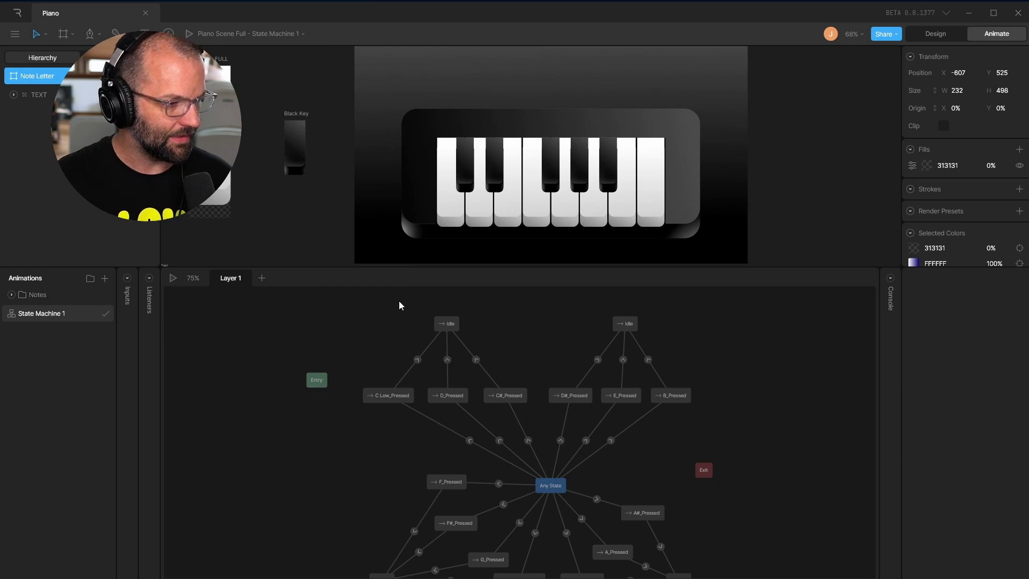
left_click(188, 34)
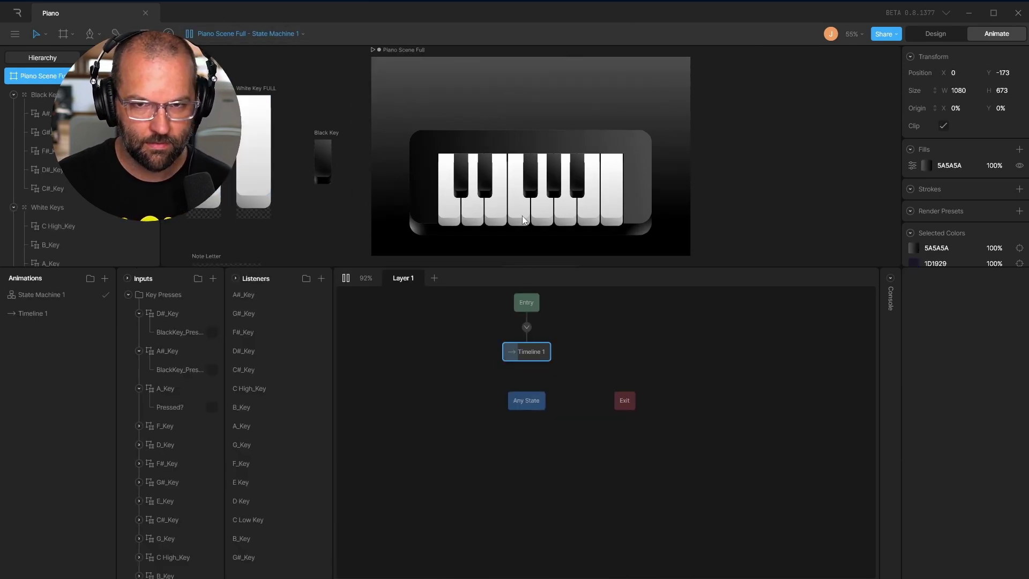
left_click(448, 214)
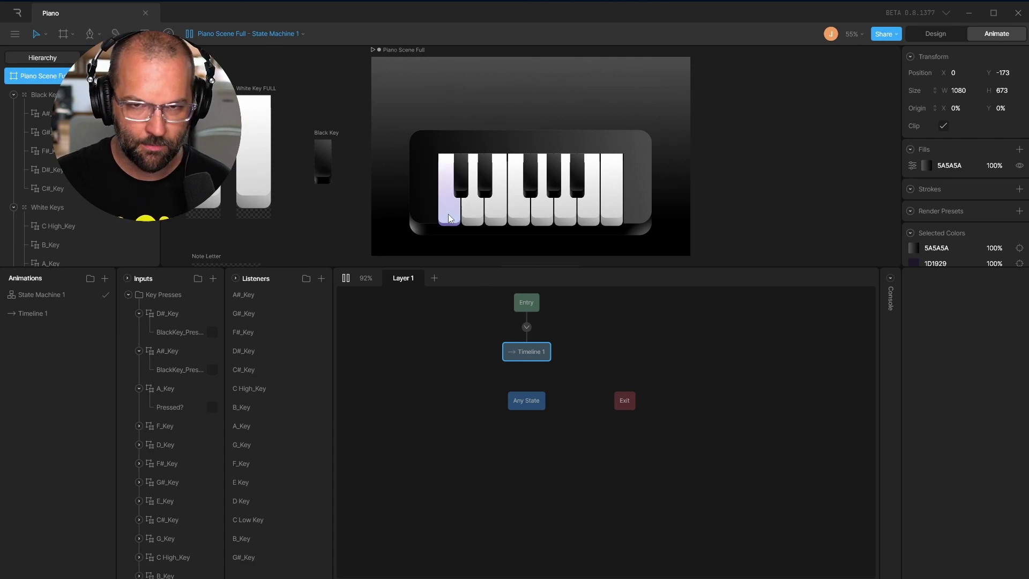
left_click(537, 215)
left_click(569, 210)
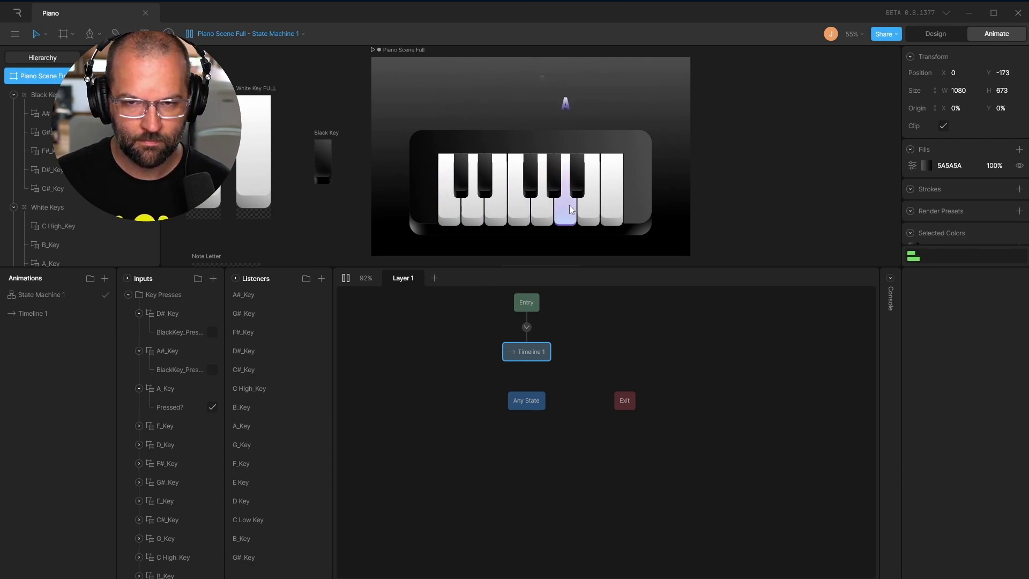
left_click(544, 211)
left_click(520, 211)
left_click(474, 211)
left_click(451, 211)
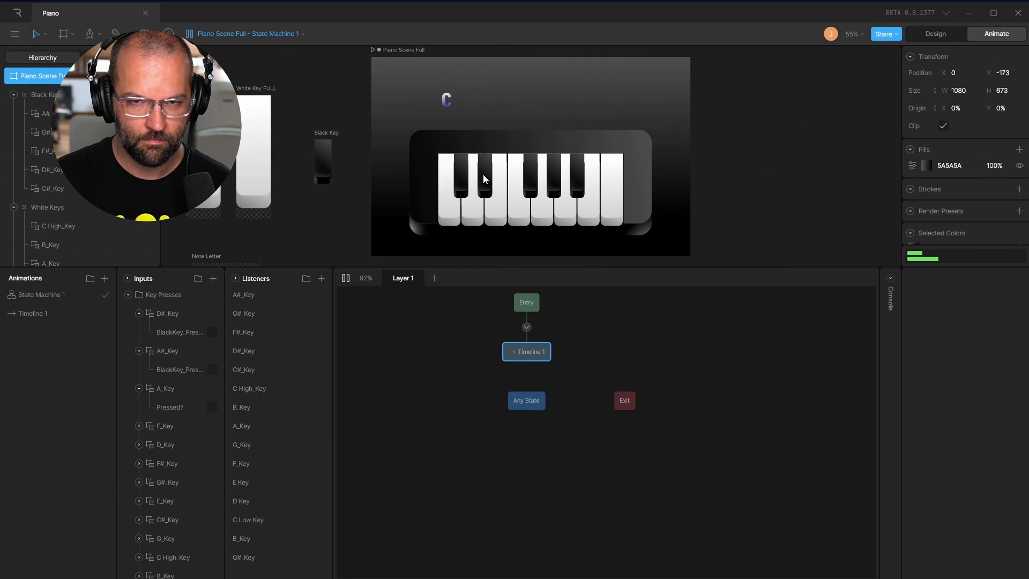
left_click(483, 173)
left_click(530, 177)
left_click(553, 177)
left_click(581, 182)
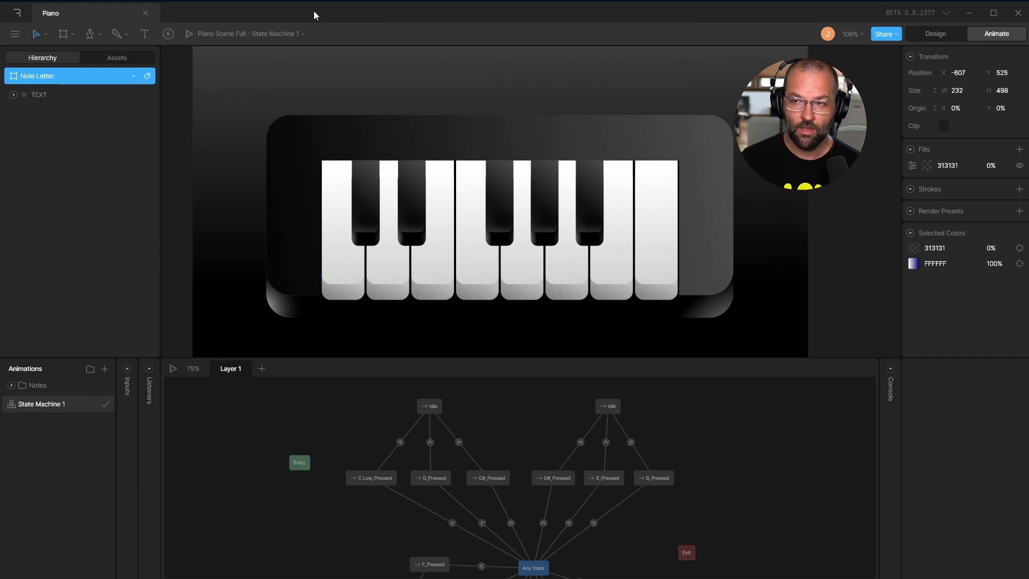
Pan and zoom around the piano scene, clearing the Note Letter selection.
scroll(328, 144, "down", 3)
left_click_drag(357, 151, 455, 213)
left_click(214, 81)
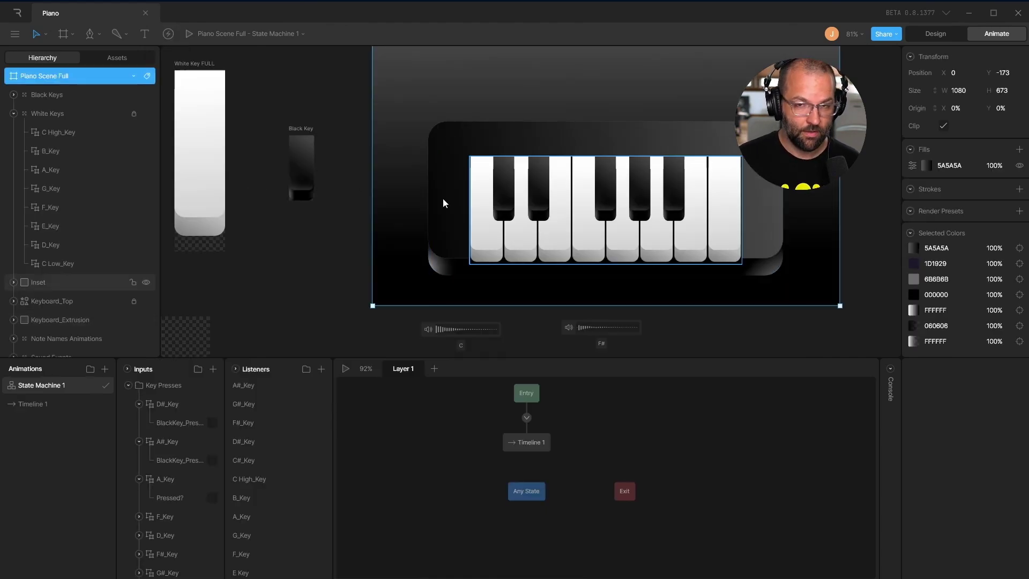
scroll(456, 237, "up", 3)
left_click_drag(455, 237, 428, 175)
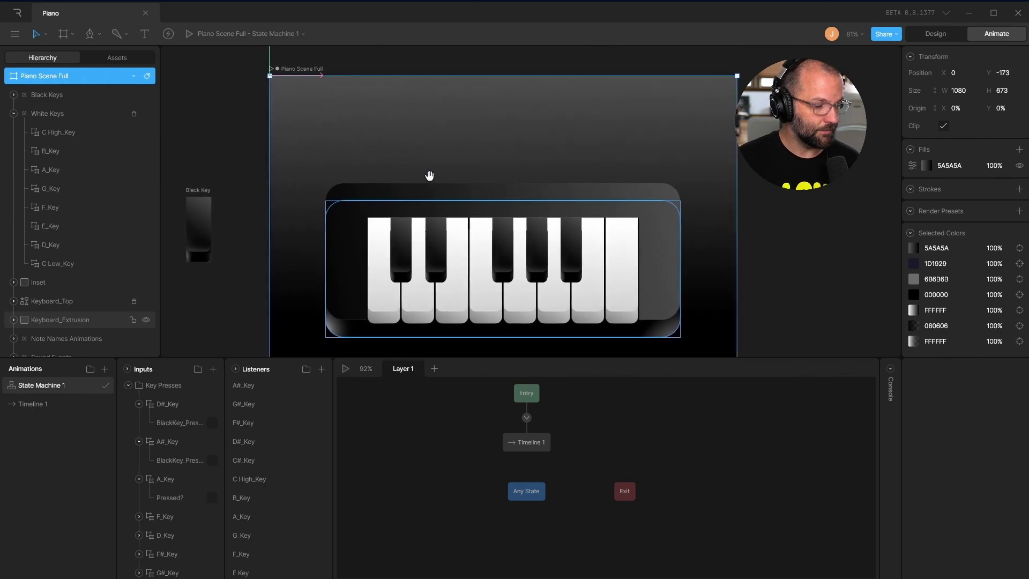
Expand Black Keys, select G#_Key, C High_Key and B_Key, and pan to the white key artboards.
left_click(13, 94)
left_click(53, 132)
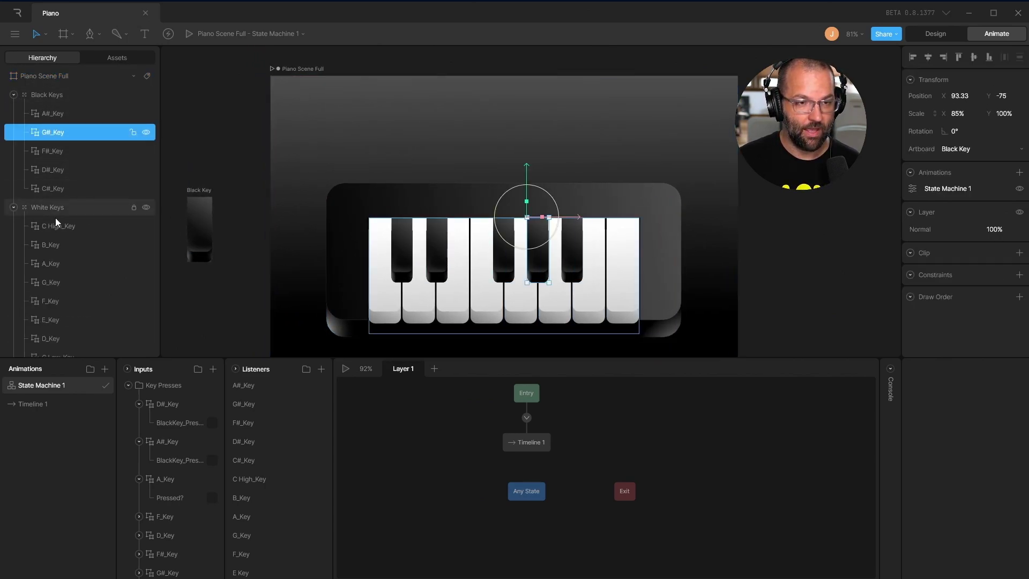
left_click(55, 226)
left_click(53, 244)
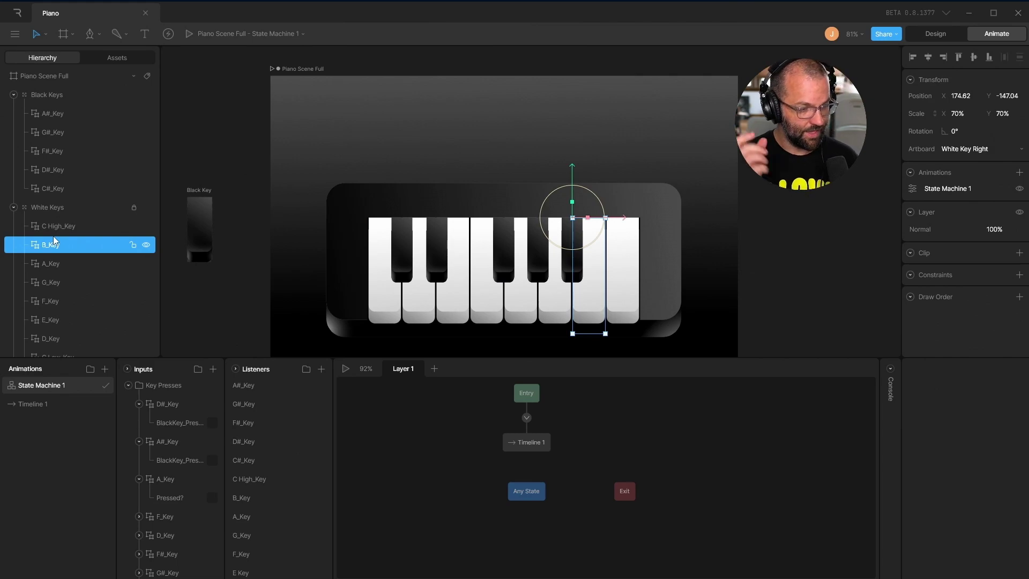
left_click_drag(214, 202, 658, 194)
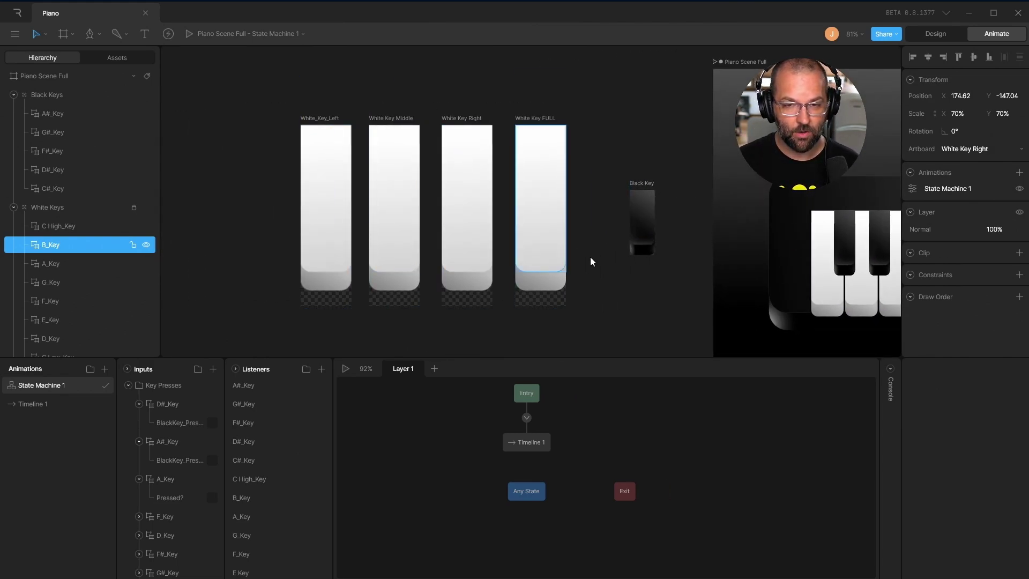
left_click_drag(704, 250, 641, 235)
Place an event below the White_Key_Left artboard and name it Key_Pressed.
left_click(316, 83)
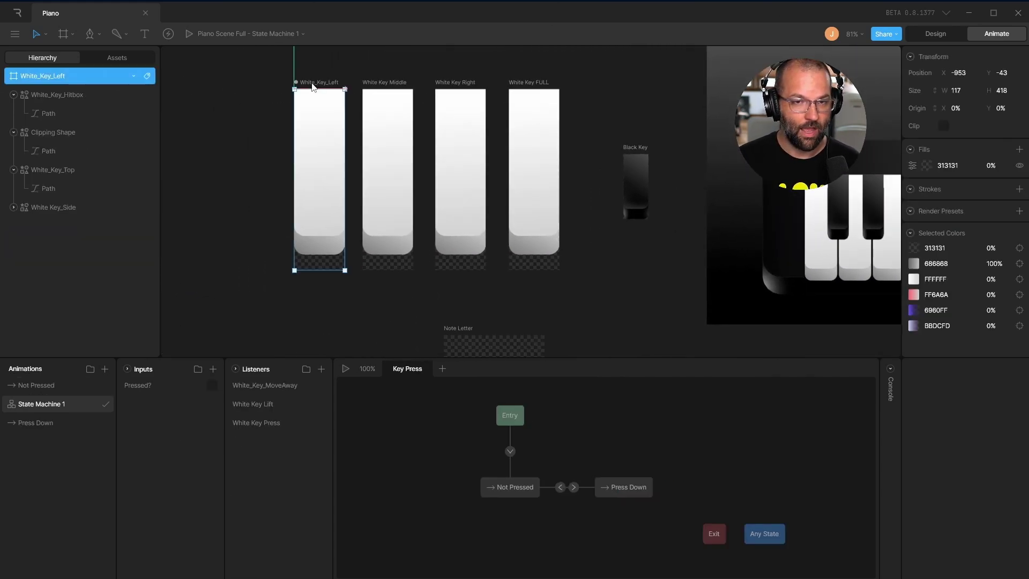
scroll(333, 152, "up", 1)
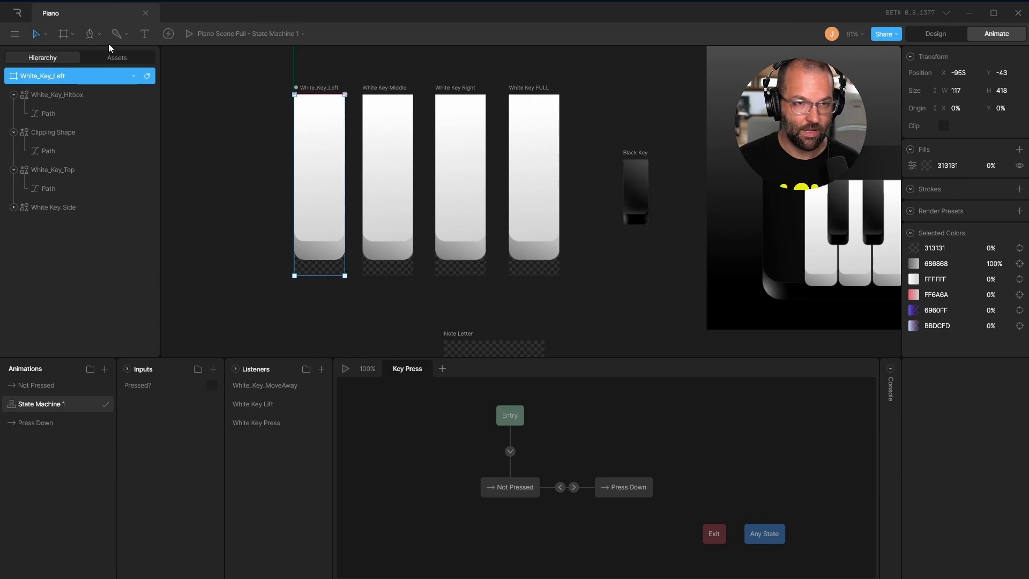
left_click(168, 33)
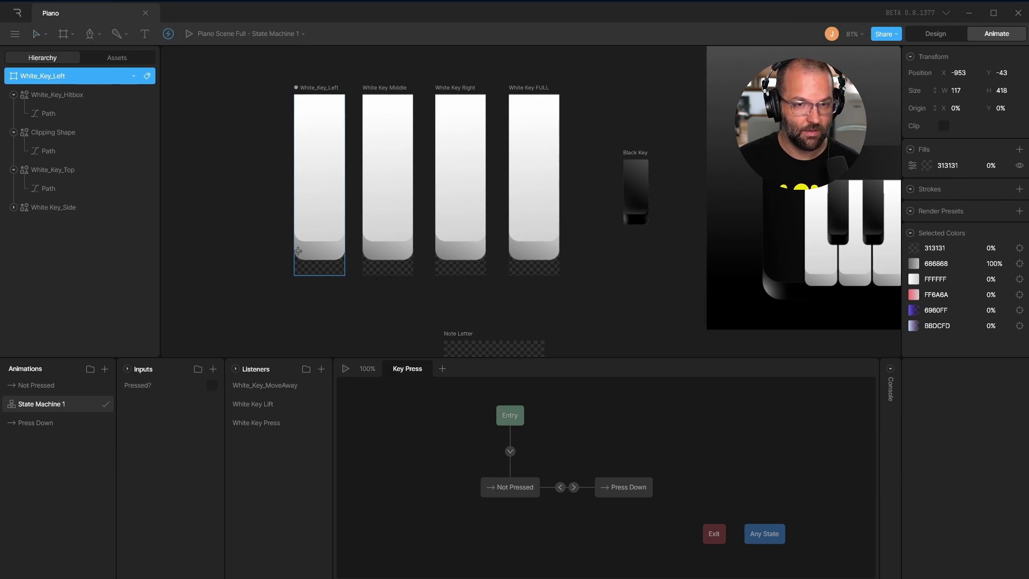
left_click(315, 298)
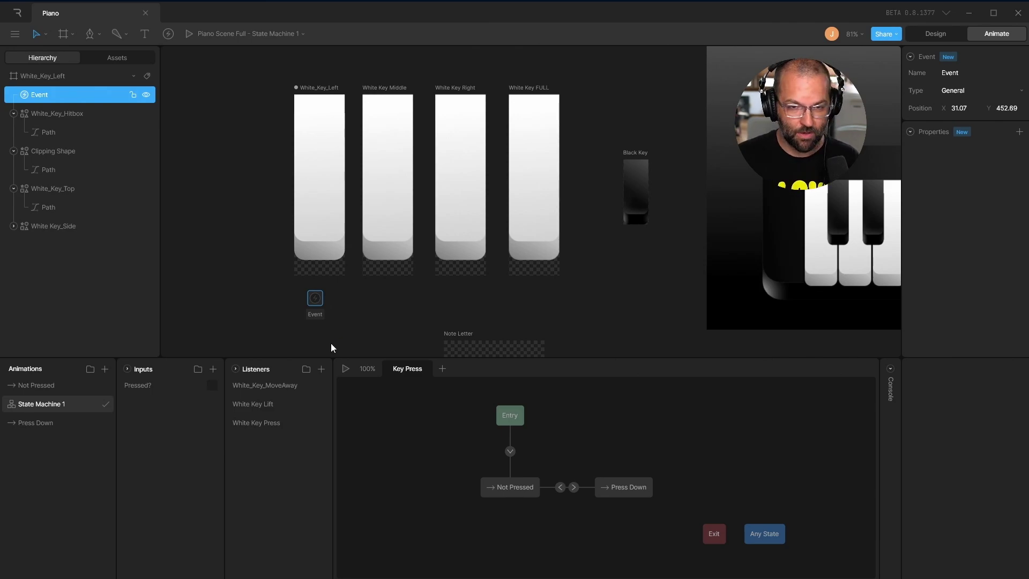
left_click(318, 317)
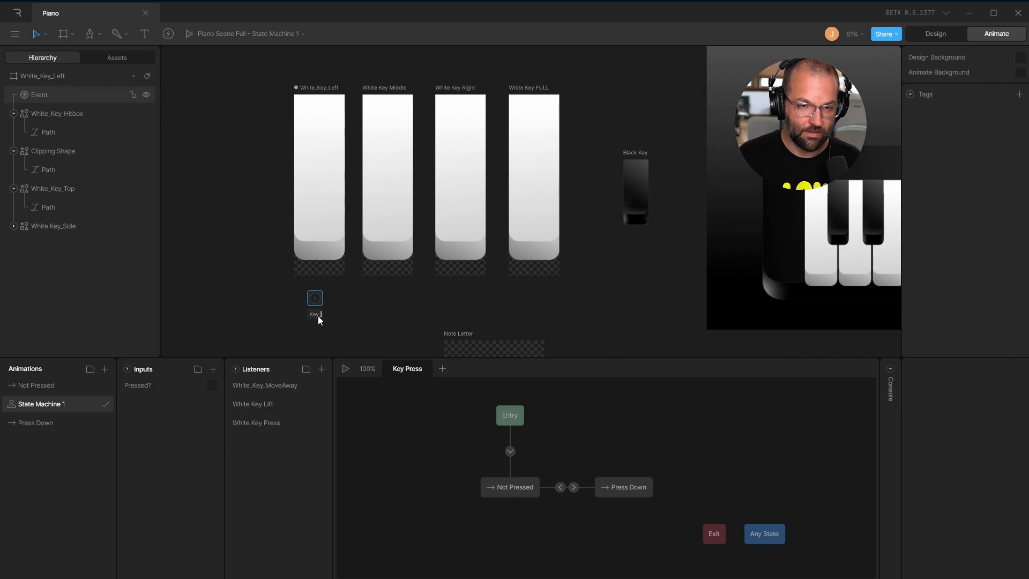
type("Key_Pressed")
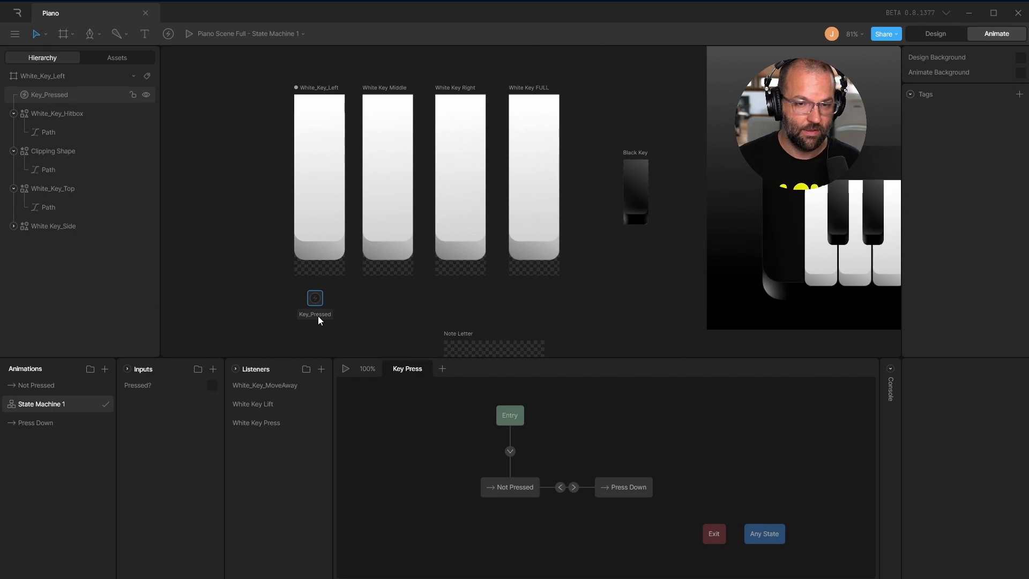
key("Return")
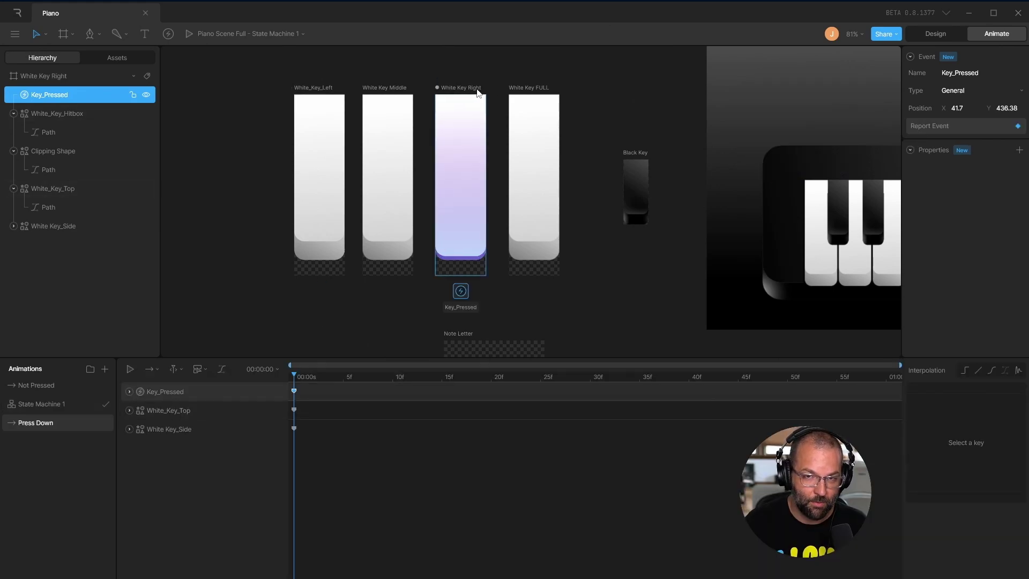
Check the white key artboards, then open Black Key's BlackKey_Pressed animation at its Key_Pressed event.
left_click(528, 88)
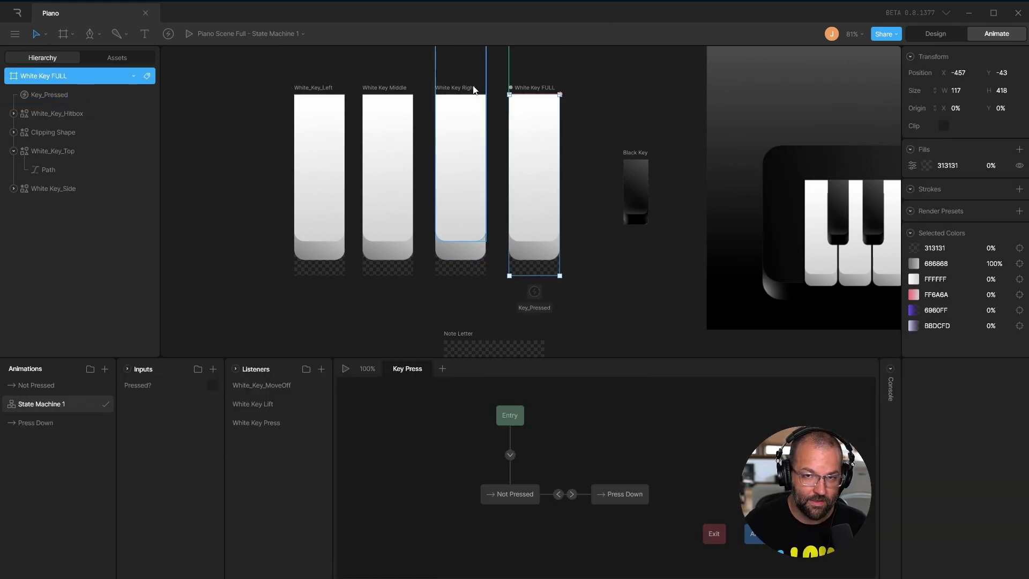
left_click(459, 88)
left_click(390, 88)
left_click(627, 154)
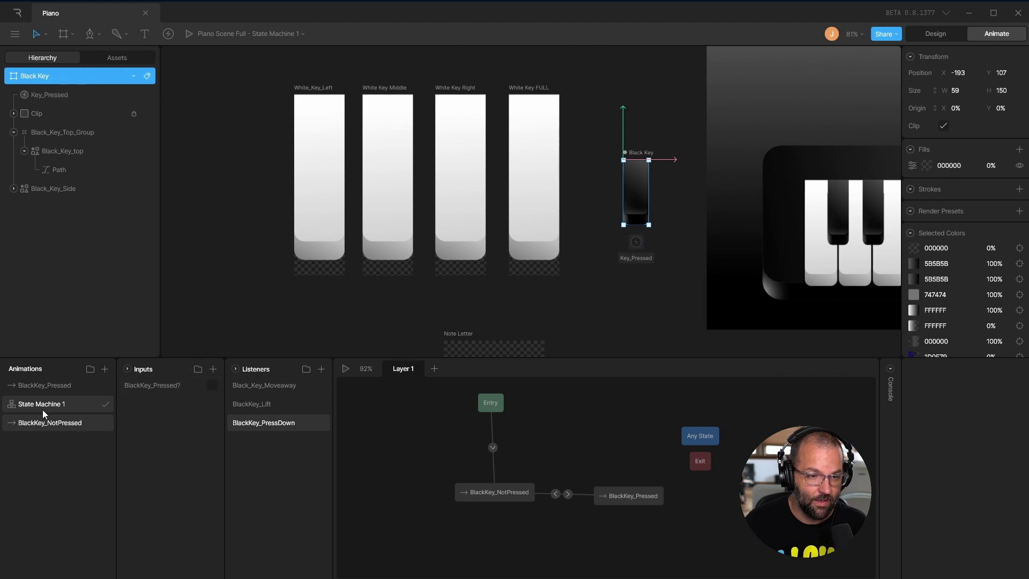
left_click(41, 388)
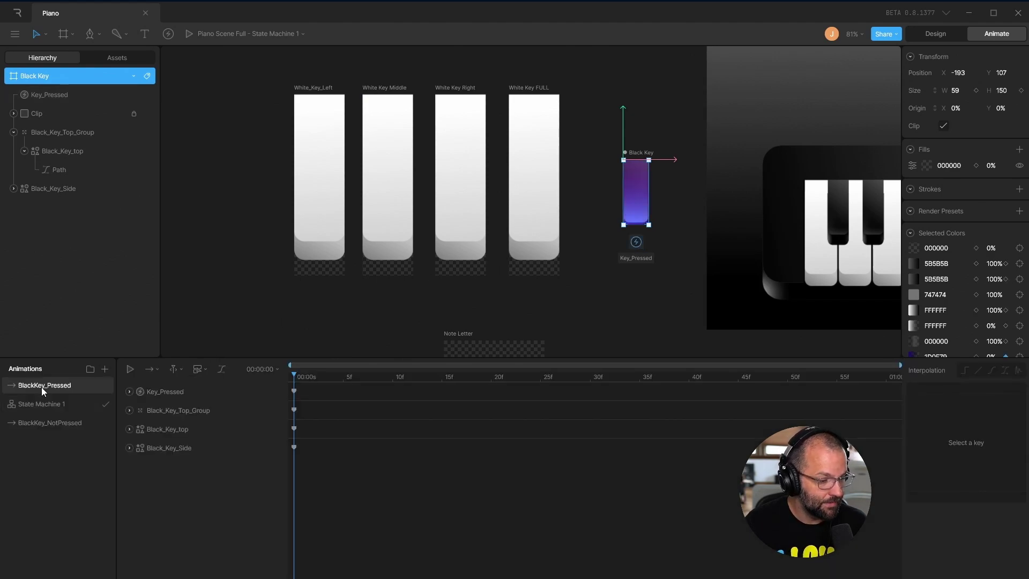
left_click(323, 391)
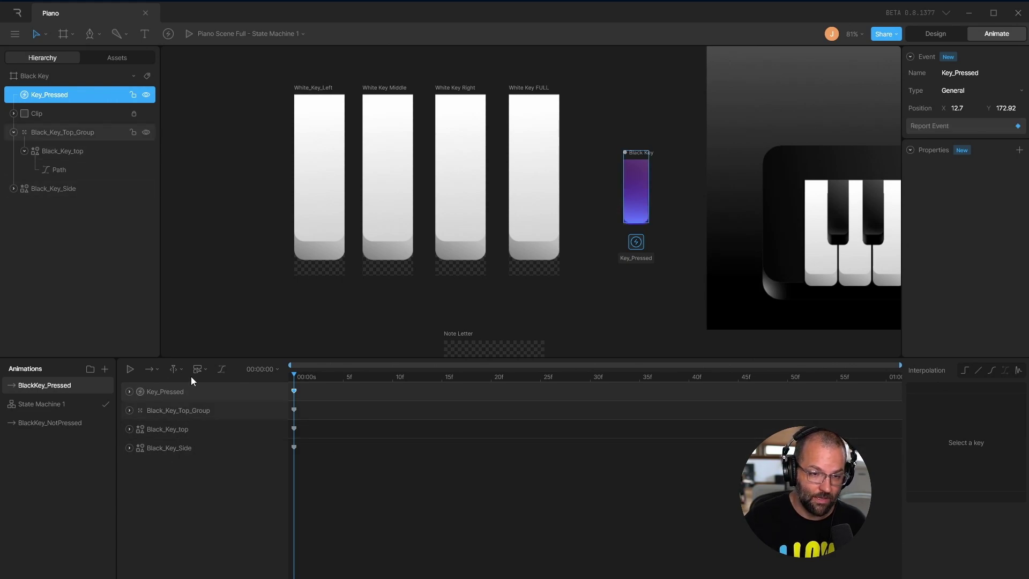
Reselect the Key_Pressed event, collapse Note Names Animations, and recentre the piano scene.
left_click(631, 274)
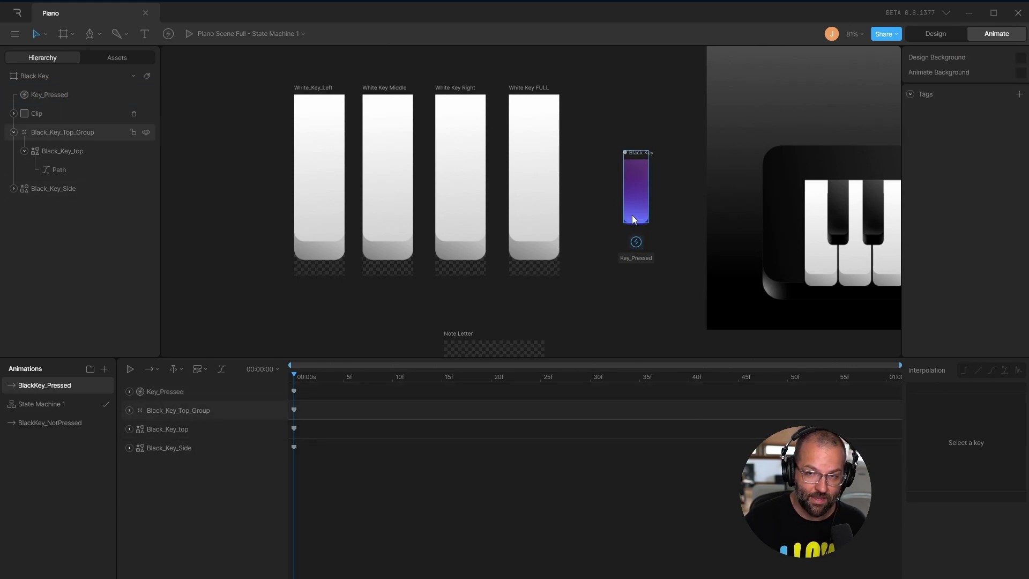
left_click(144, 388)
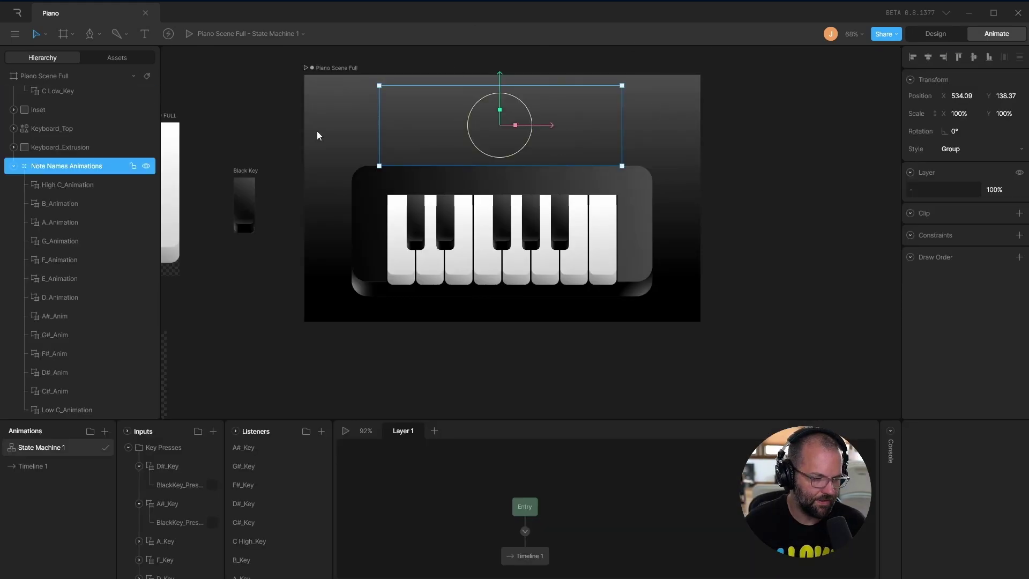
left_click(13, 166)
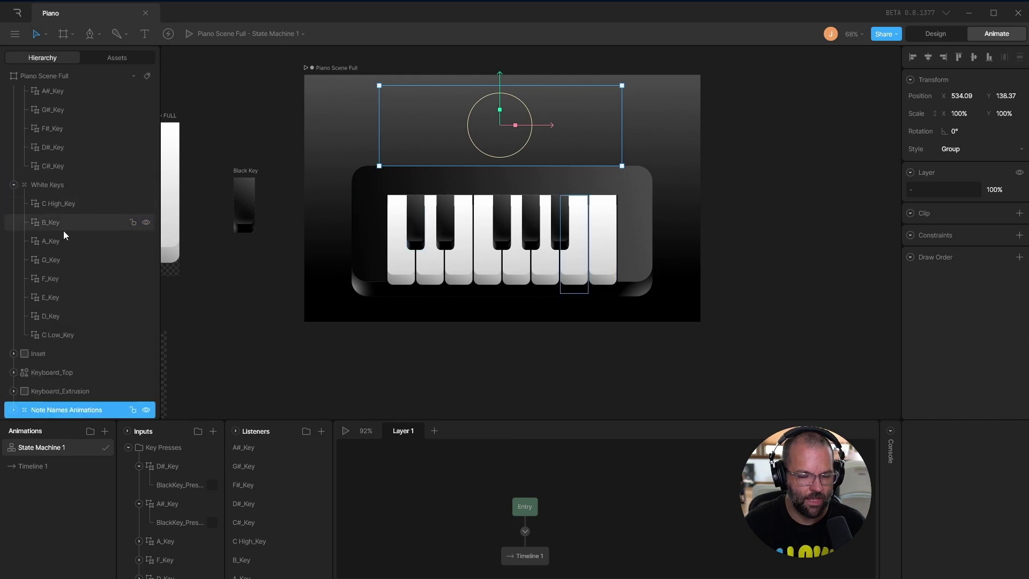
left_click(448, 336)
left_click_drag(450, 335, 504, 260)
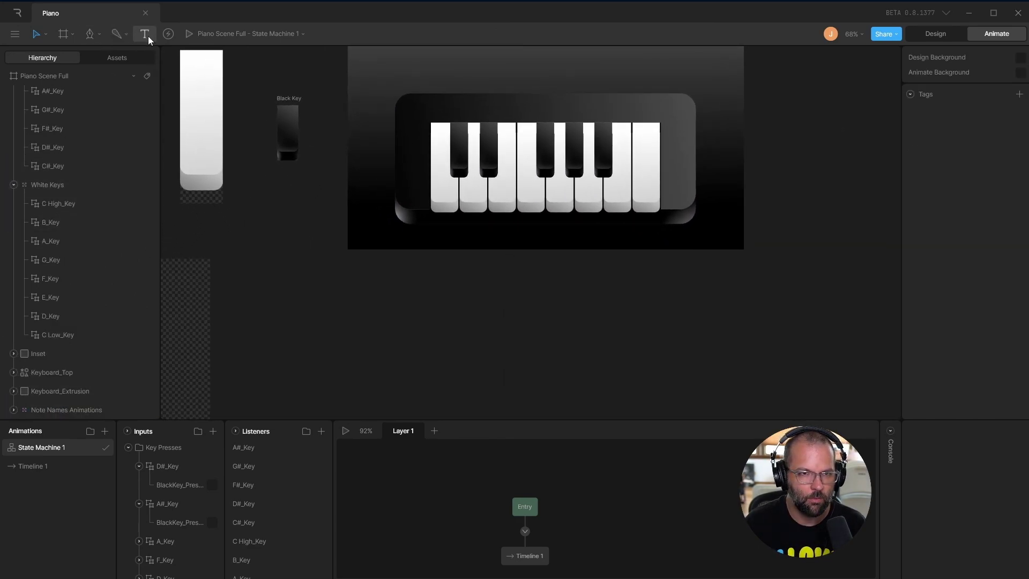
Place a new event beneath the piano artboard and name it C Low.
left_click(169, 35)
left_click_drag(416, 240, 378, 368)
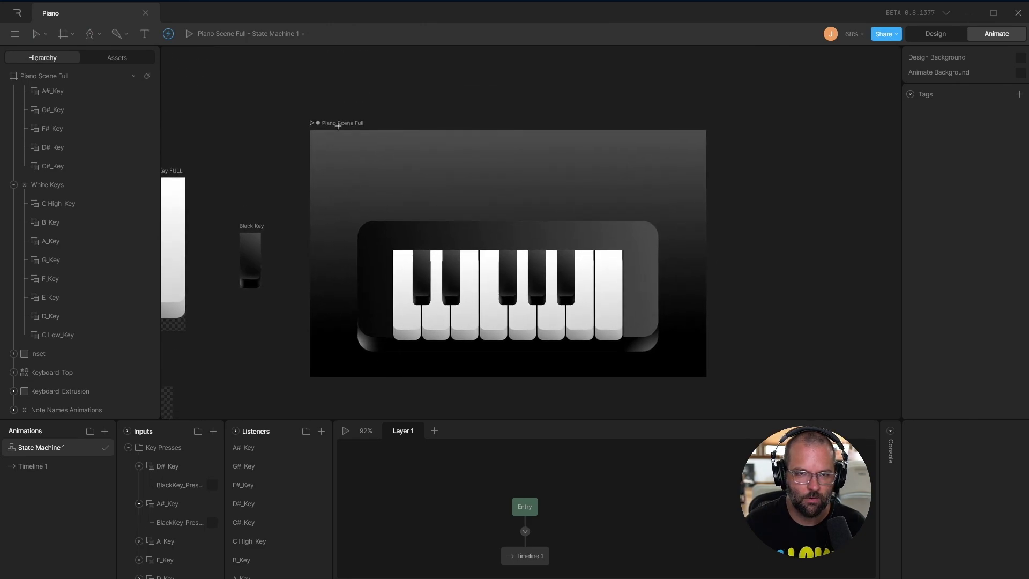
scroll(403, 375, "down", 3)
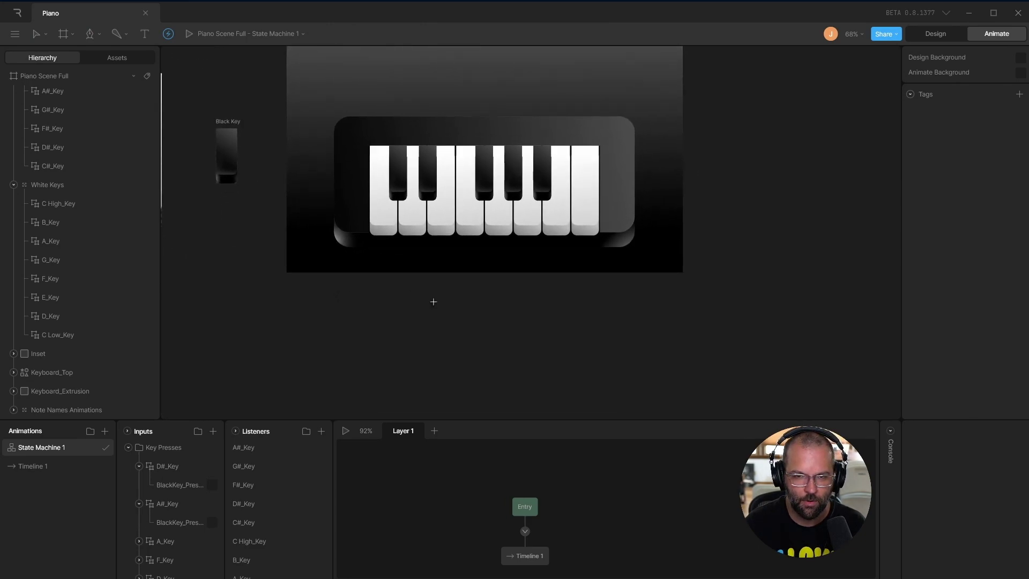
left_click(355, 307)
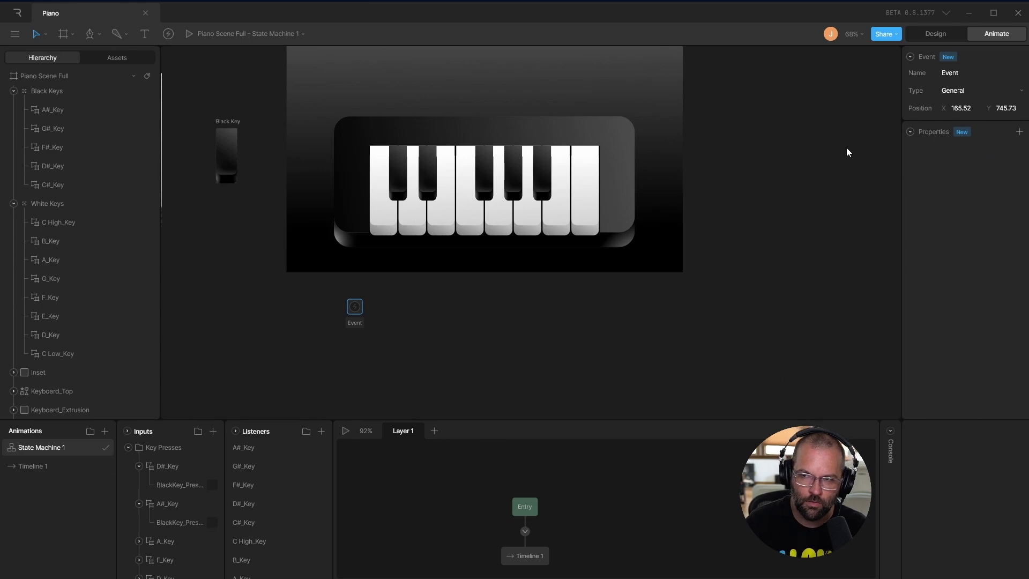
double_click(363, 323)
type("C Low")
key("Return")
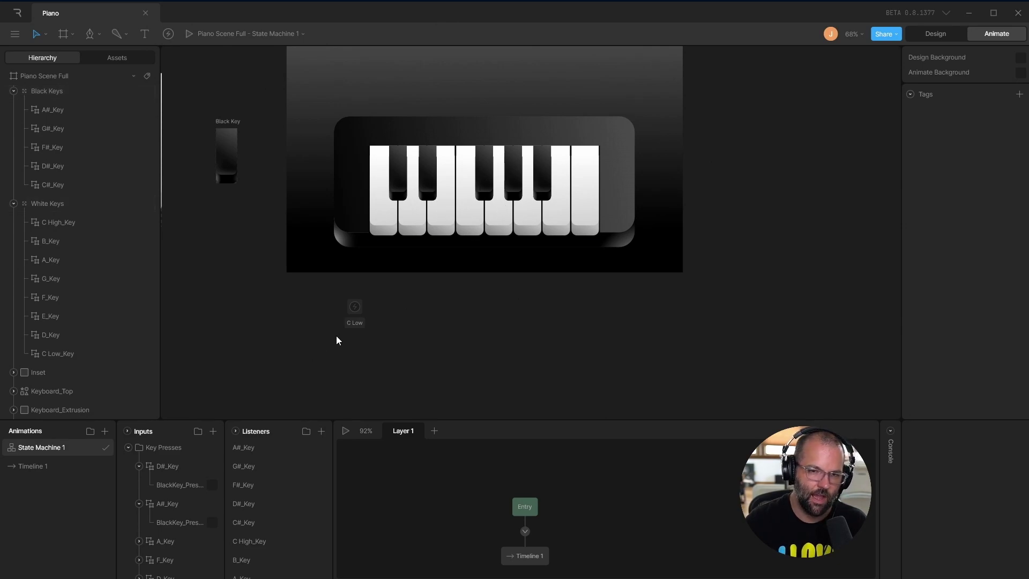
Change the C Low event's type to Audio.
left_click(352, 323)
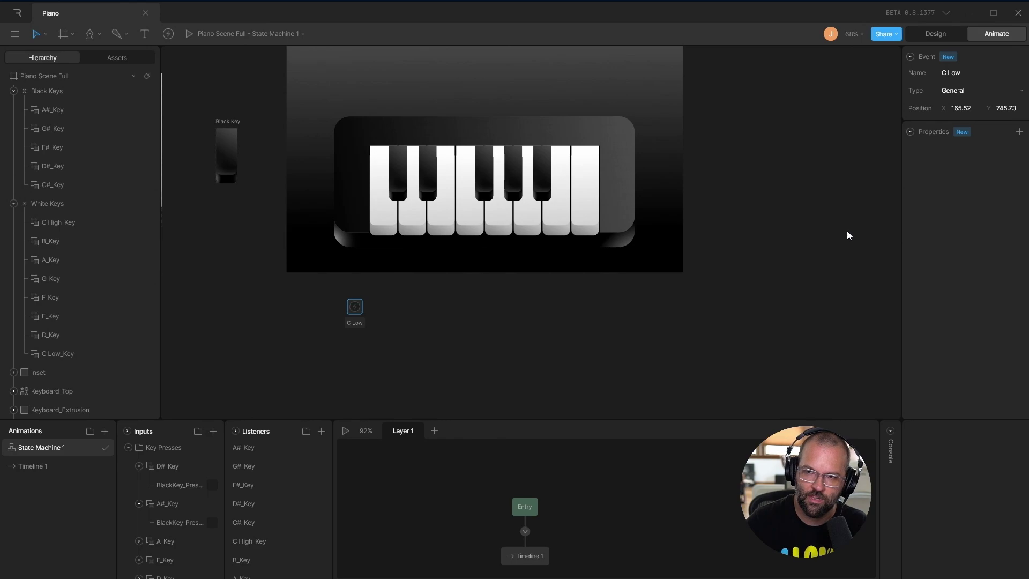
left_click(957, 92)
left_click(951, 122)
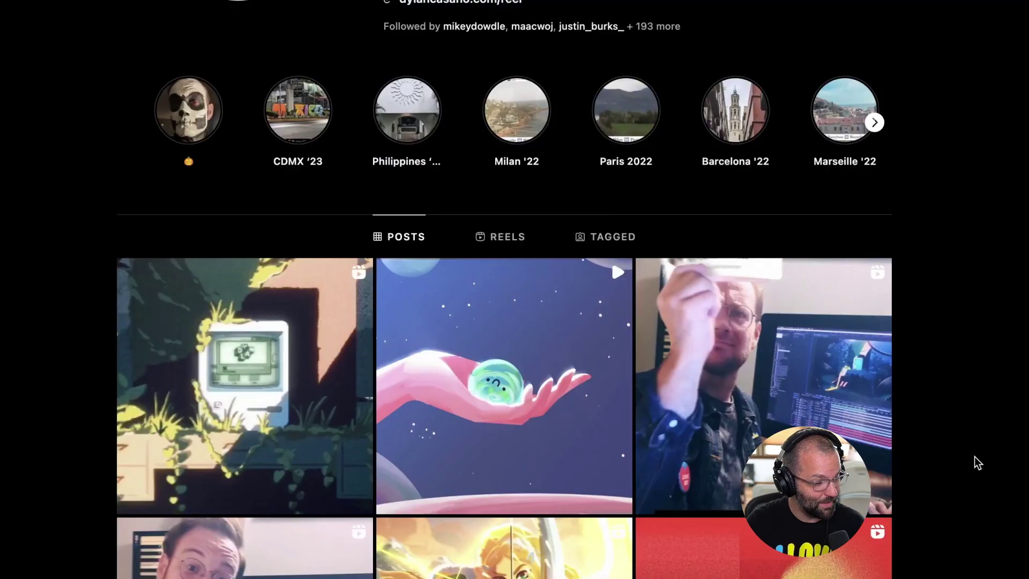
Browse the animator's Instagram profile and play two reels, including the Earth day post.
scroll(976, 460, "up", 5)
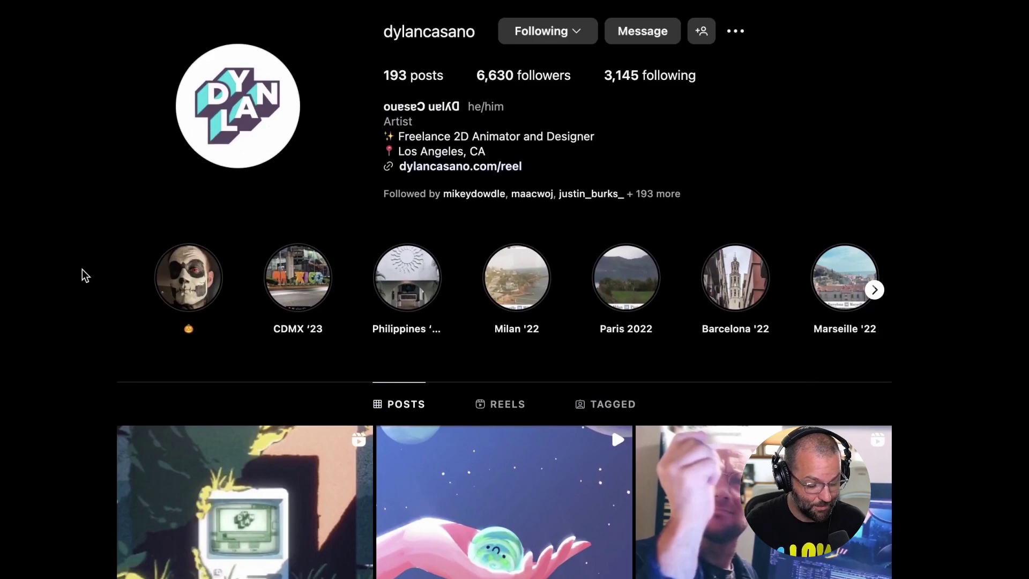
scroll(85, 259, "down", 15)
scroll(245, 386, "down", 2)
left_click(245, 386)
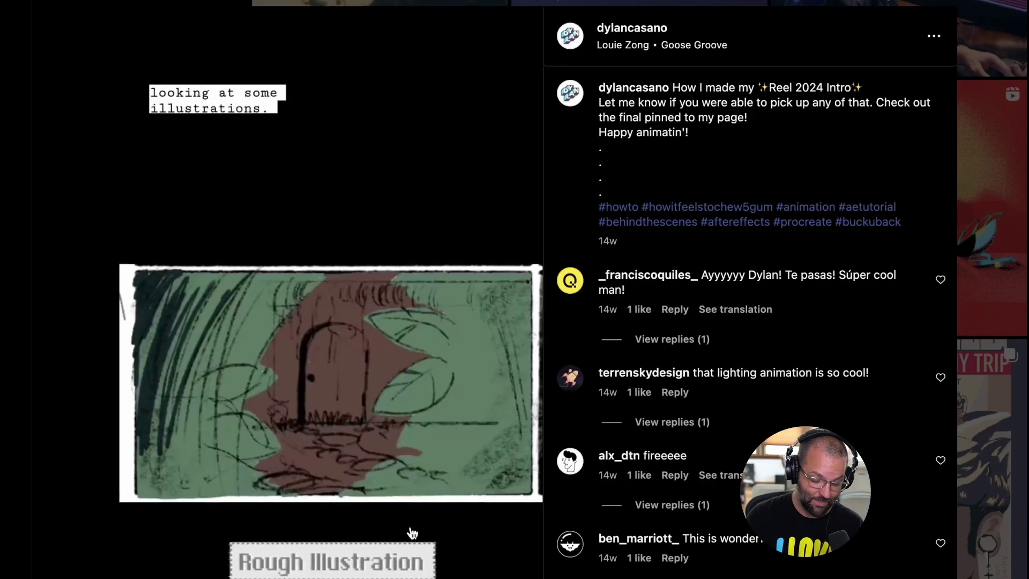
key("Escape")
scroll(379, 209, "up", 10)
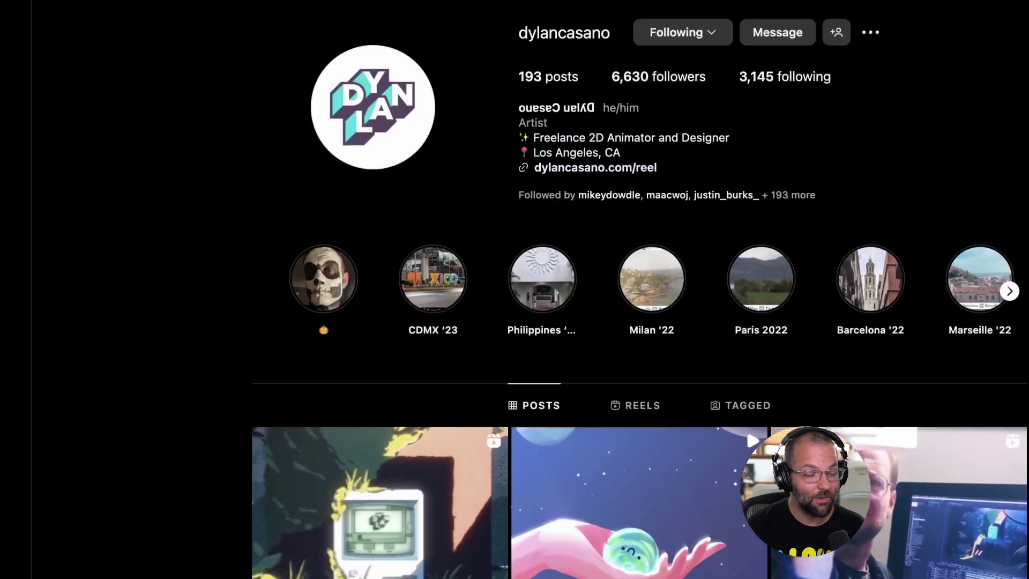
left_click(659, 530)
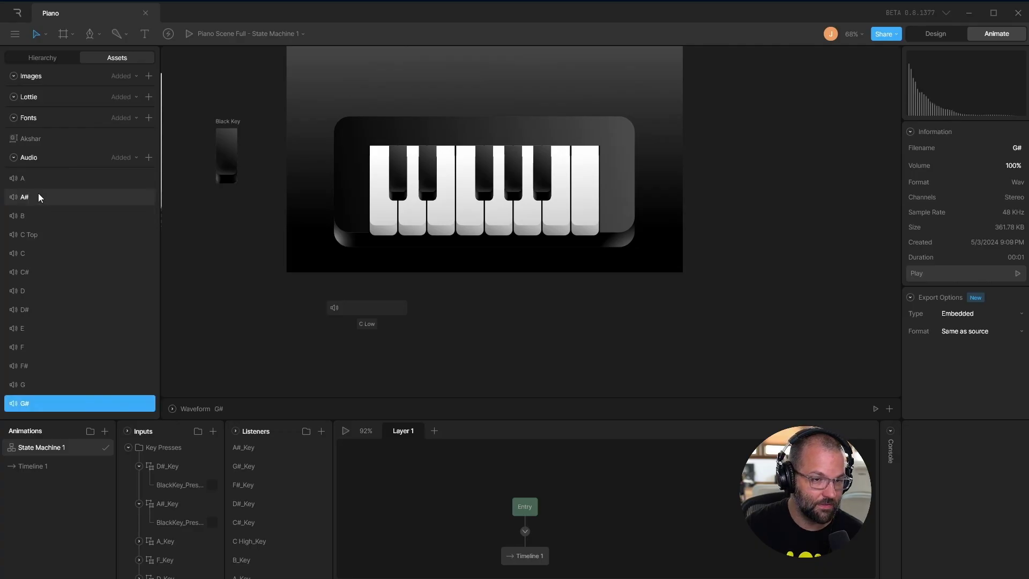
left_click(36, 179, "shift")
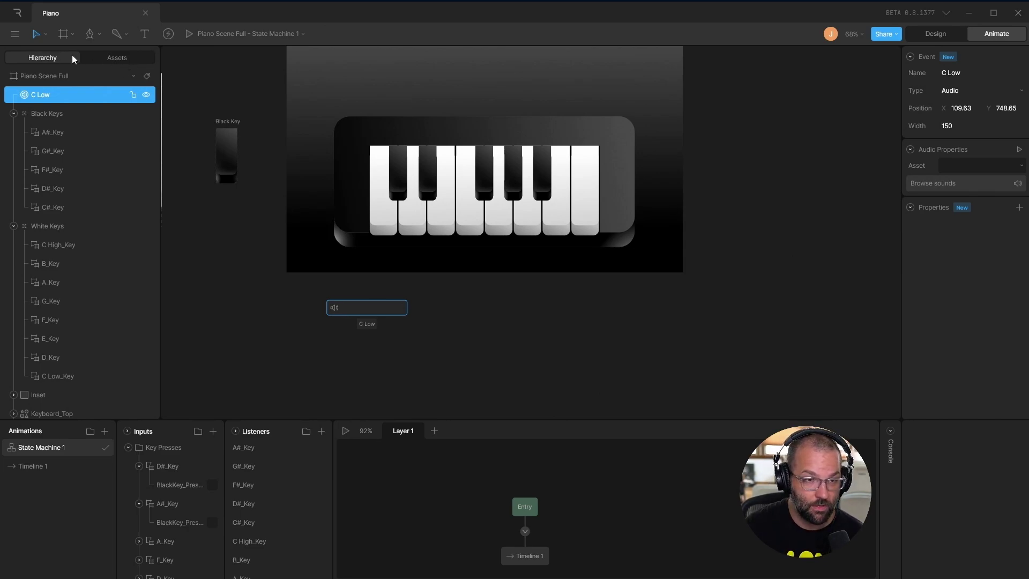
Import the note WAV files into Assets, inspect A, A# and C Top, and preview A and E.
left_click(122, 63)
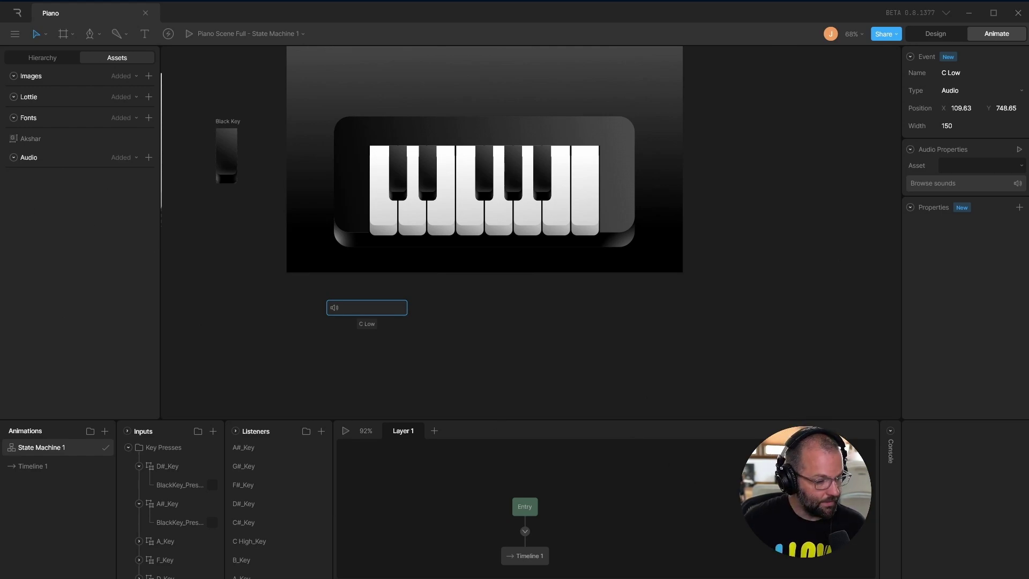
key("super+e")
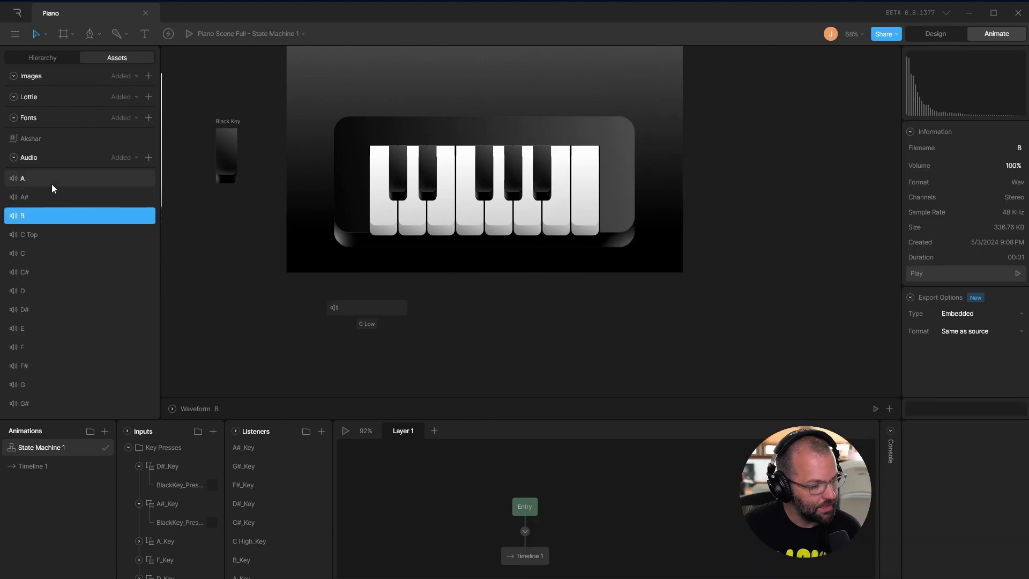
left_click(43, 197)
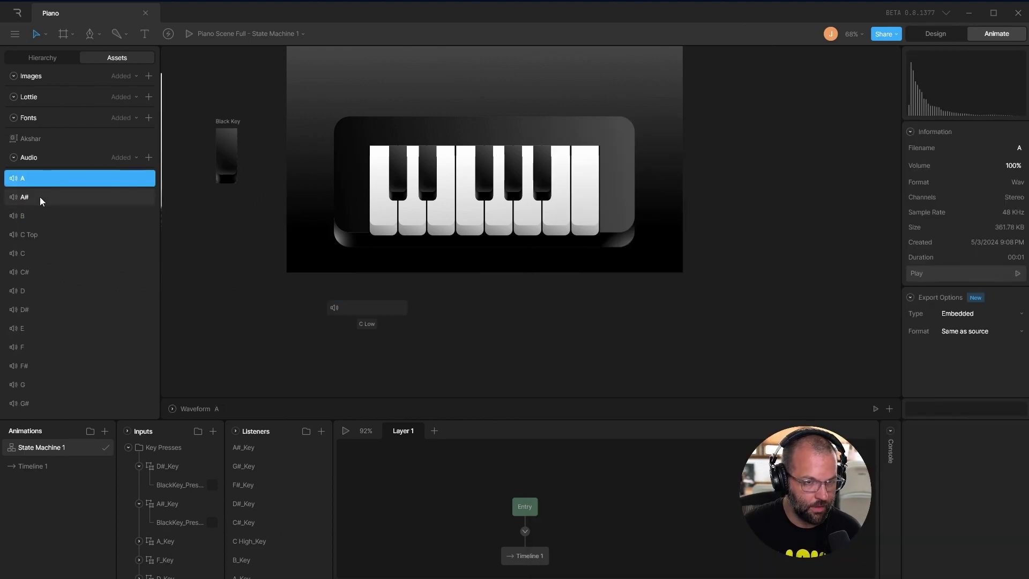
left_click(54, 238)
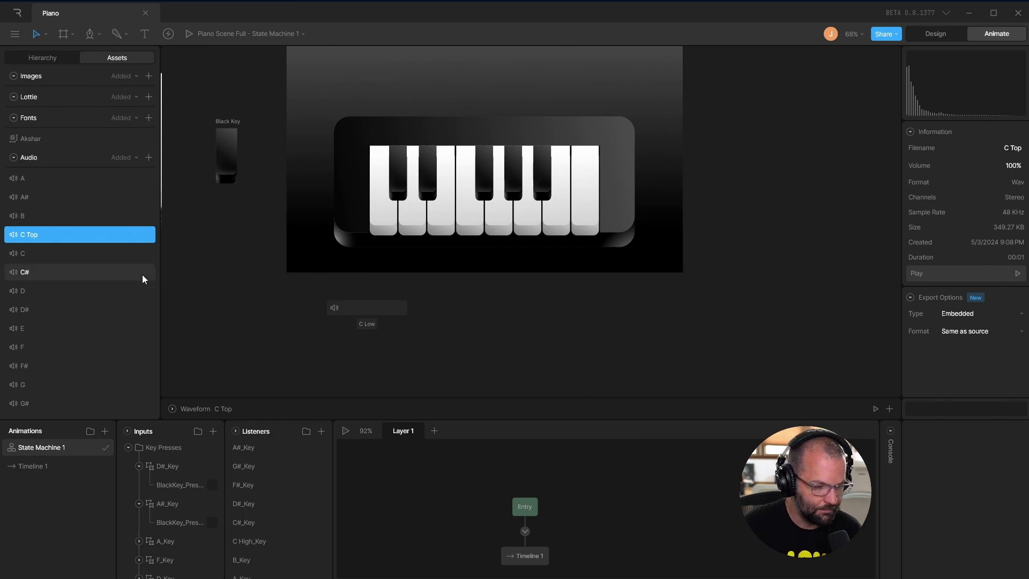
left_click(80, 180)
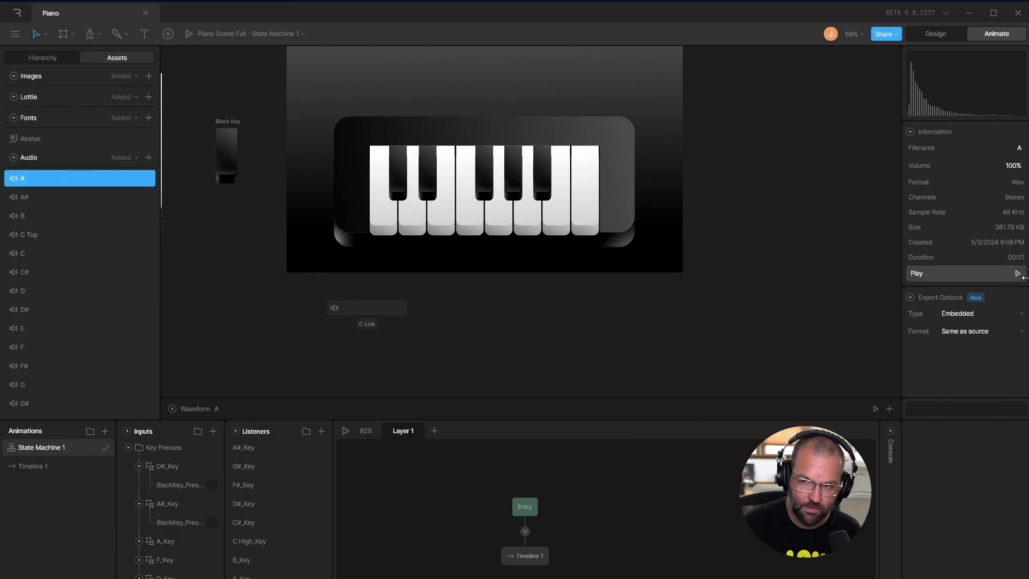
left_click(1018, 274)
left_click(81, 204)
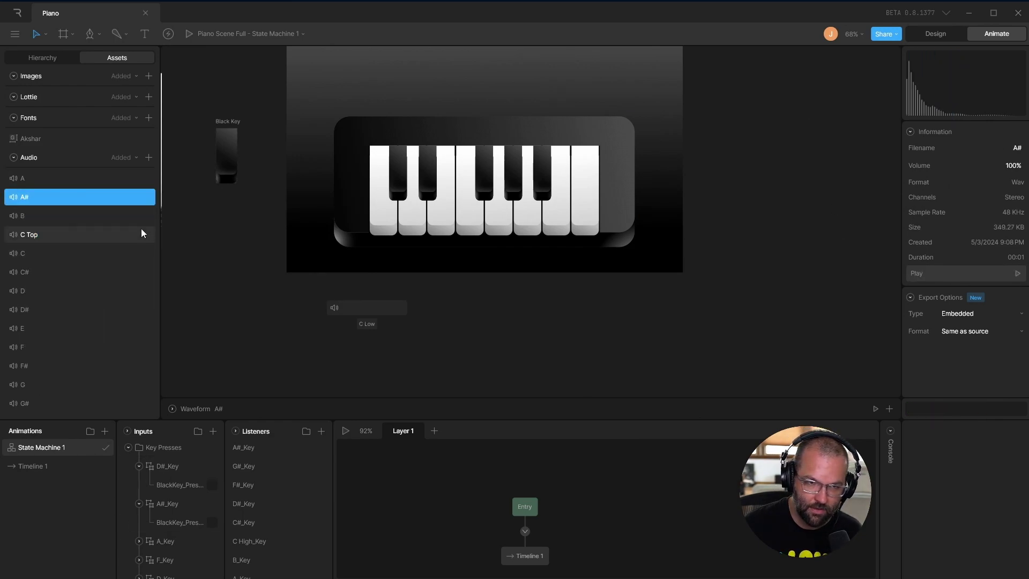
left_click(62, 236)
left_click(81, 328)
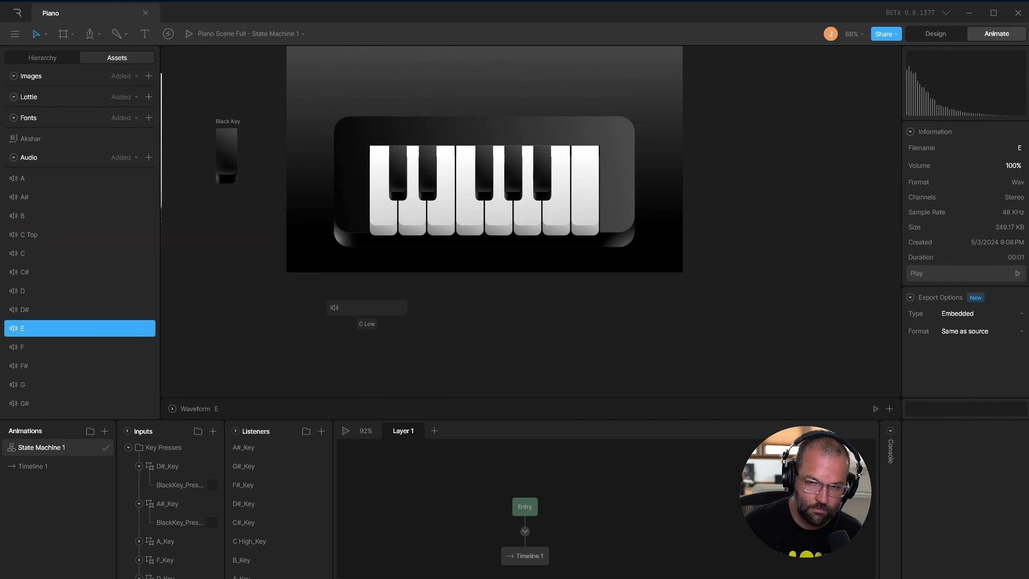
left_click(1018, 273)
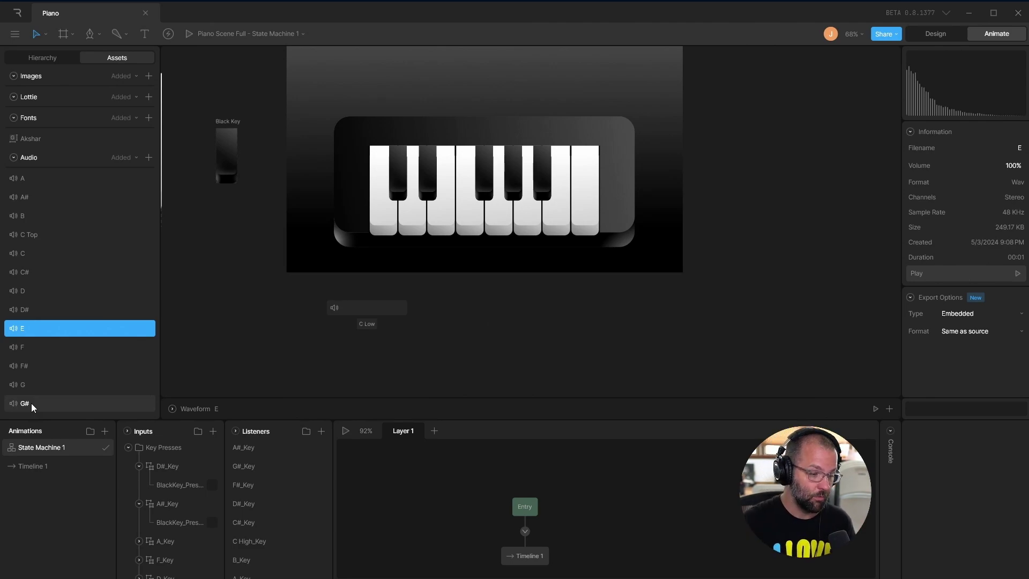
Select the C Low audio event in Piano Scene Full and assign it the C sound asset.
scroll(423, 303, "up", 3)
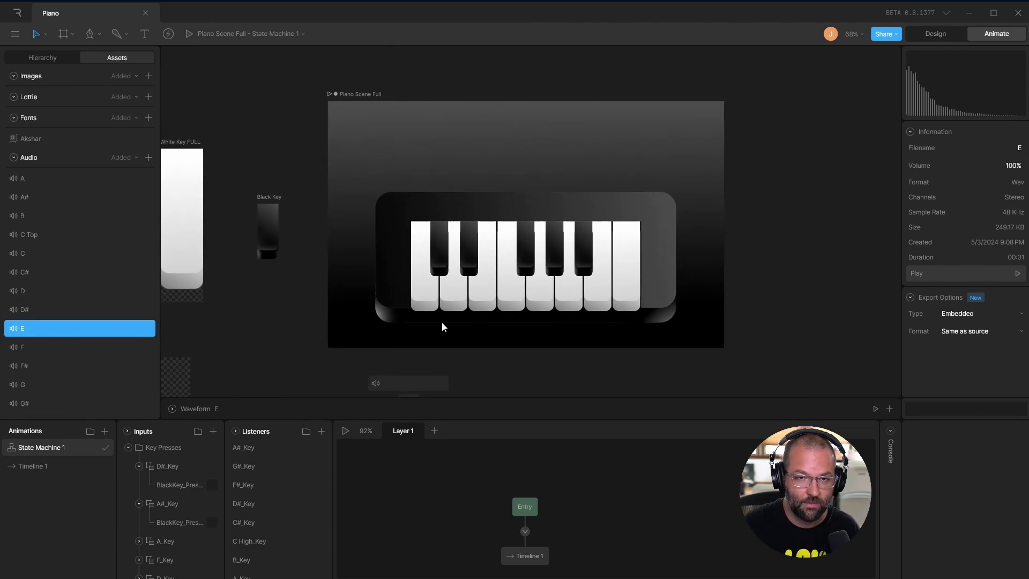
left_click(371, 96)
left_click(51, 60)
scroll(391, 257, "down", 3)
left_click(398, 308)
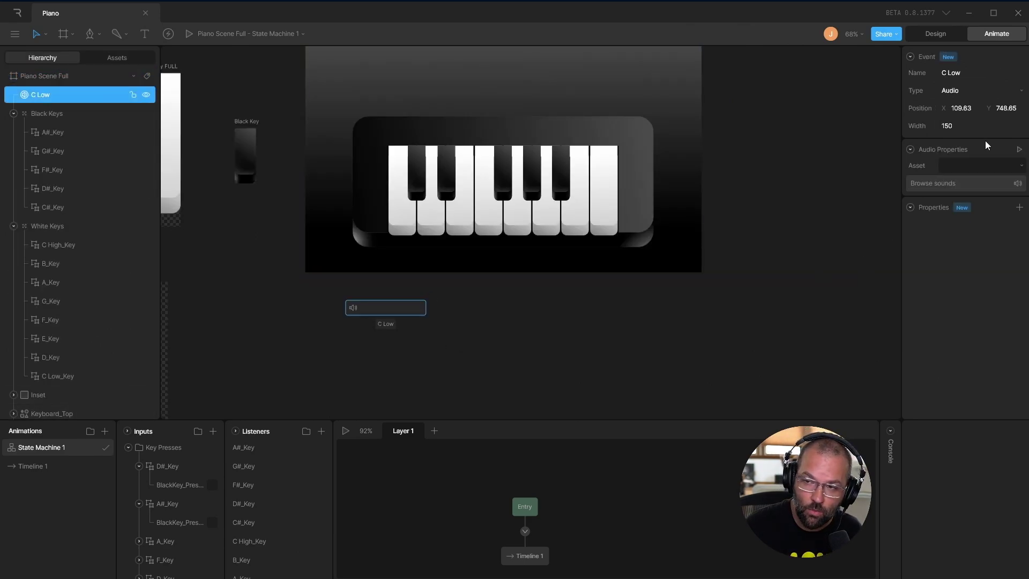
left_click(950, 165)
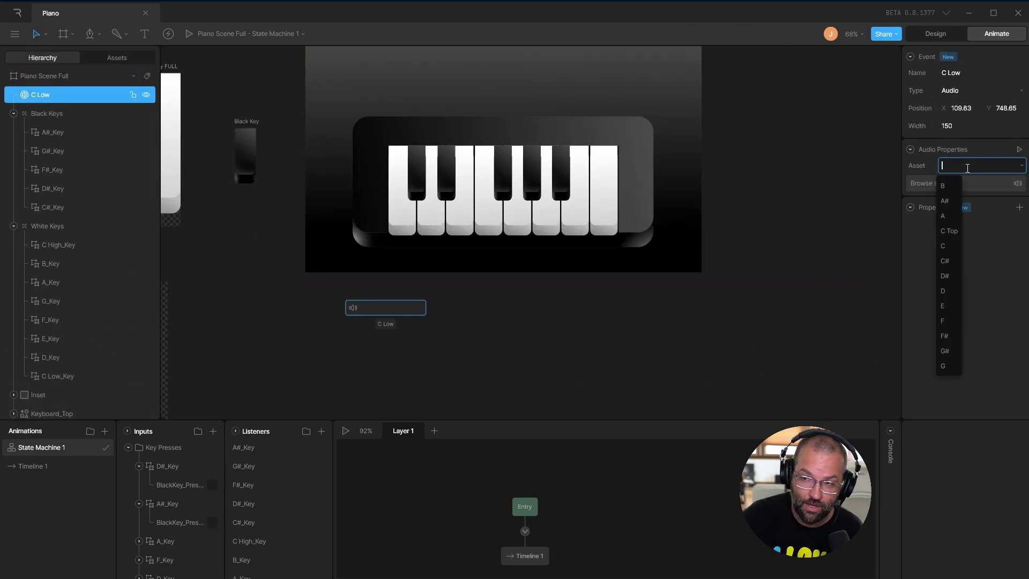
left_click(945, 246)
left_click(1018, 149)
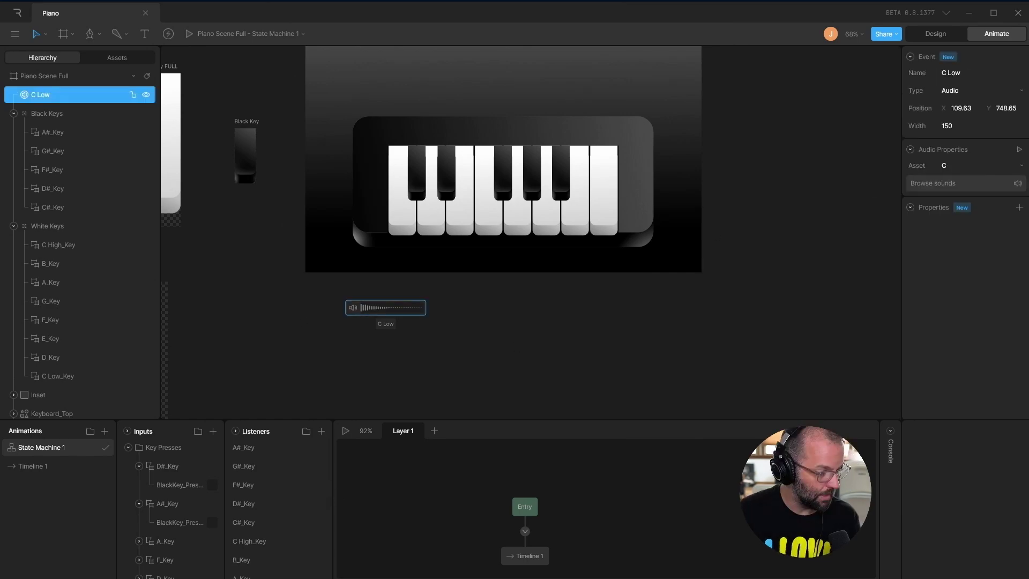
scroll(395, 332, "down", 2)
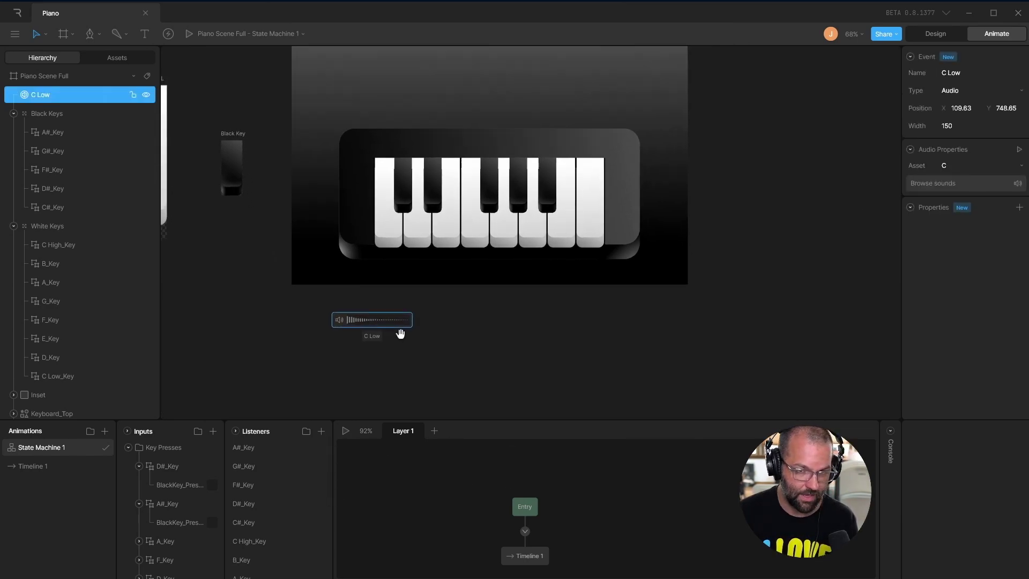
Duplicate the C Low event three times and place the copies in the grid below the piano.
key("ctrl+d")
left_click_drag(395, 271, 394, 309)
key("ctrl+d")
left_click_drag(499, 266, 499, 306)
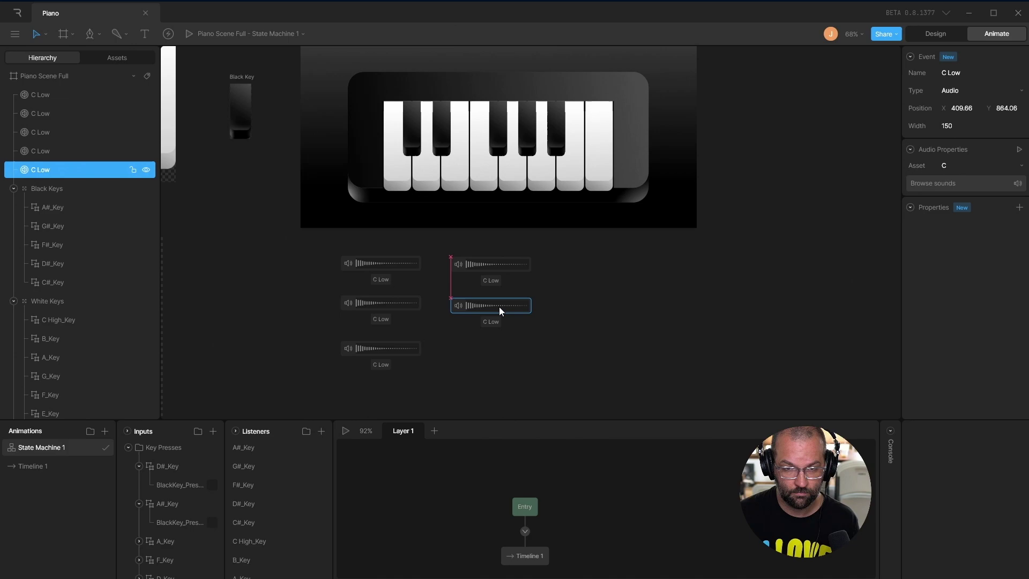
key("ctrl+d")
left_click_drag(606, 353, 708, 270)
Rename the new note events to C#, D, D#, E, A# and B.
left_click(381, 303)
double_click(380, 319)
type("C#")
double_click(381, 364)
type("D")
double_click(491, 281)
type("D#")
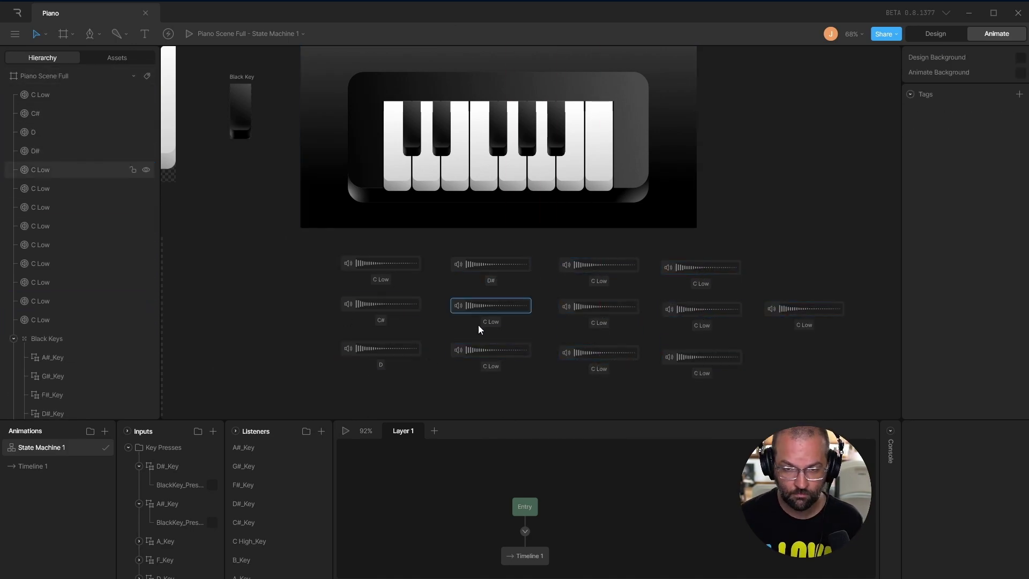
double_click(491, 322)
type("E")
double_click(701, 326)
type("A#")
double_click(703, 373)
type("B")
Give each remaining note event, including F# and B, its matching note sound.
left_click(381, 304)
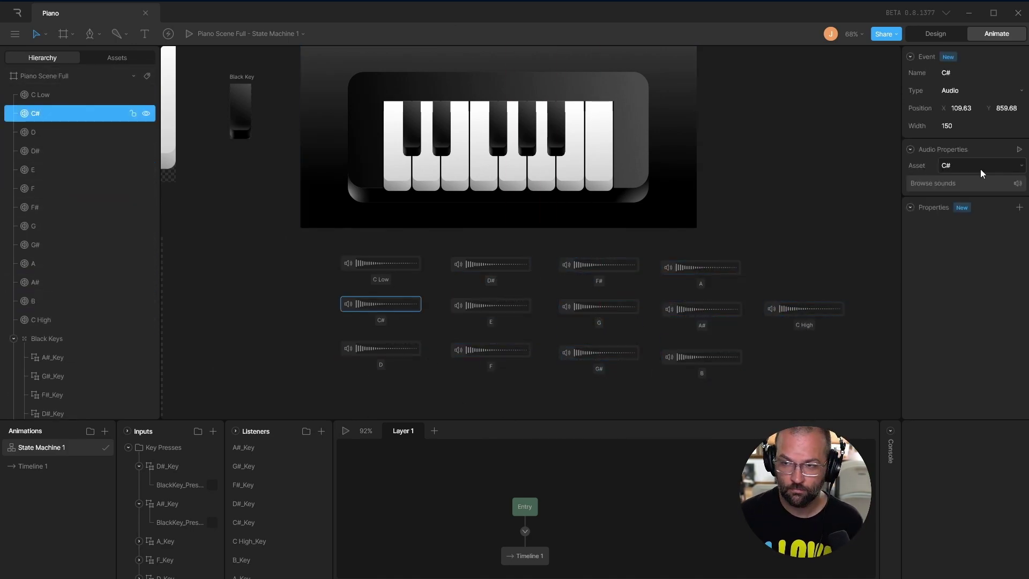
left_click(491, 265)
left_click(599, 265)
left_click(981, 165)
left_click(945, 336)
left_click(599, 307)
left_click(981, 166)
left_click(599, 353)
left_click(946, 352)
left_click(701, 268)
left_click(707, 357)
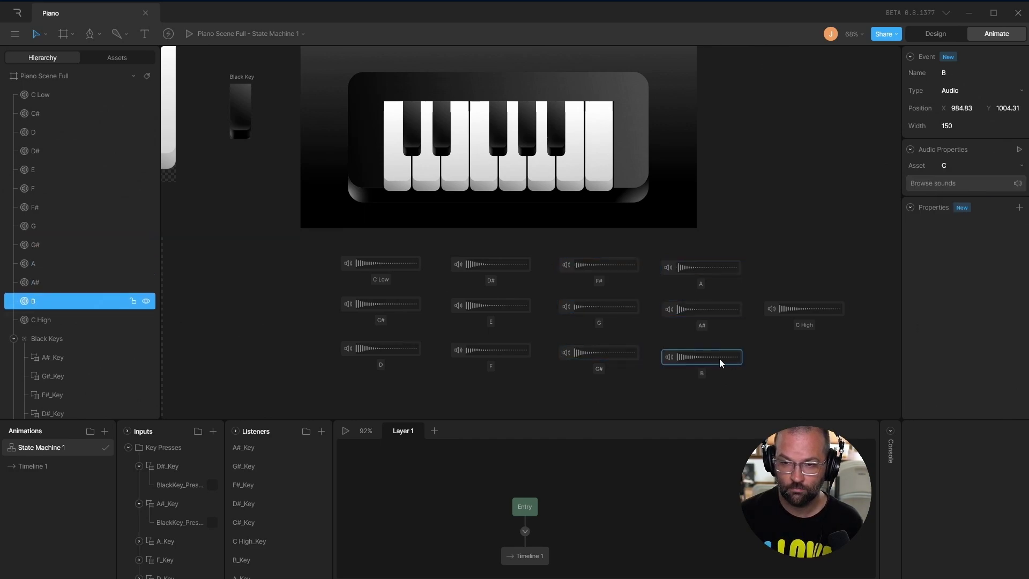
left_click(804, 309)
Check the C#, D, D#, E, F and F# events and their assigned sounds.
left_click(375, 285)
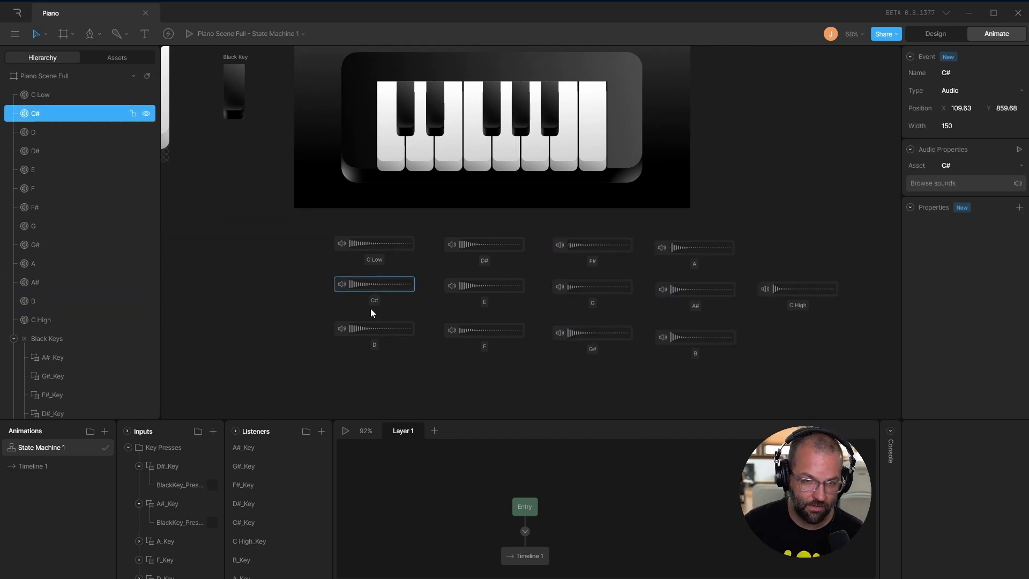
left_click(375, 329)
left_click(484, 245)
left_click(483, 285)
left_click(484, 330)
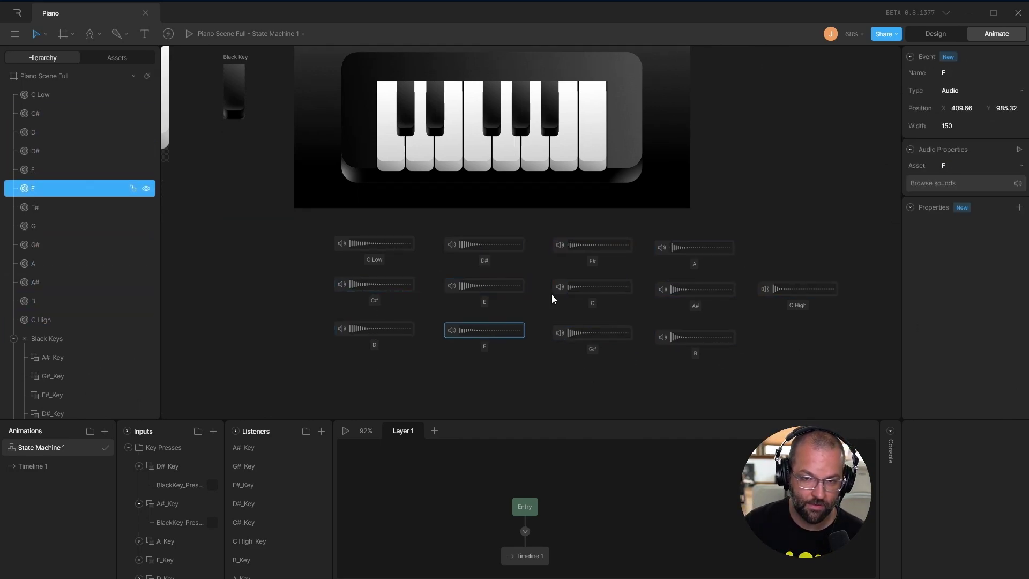
left_click(592, 245)
scroll(483, 263, "up", 3)
Select the note events C Low through C High and group them as Sounds.
left_click(323, 95)
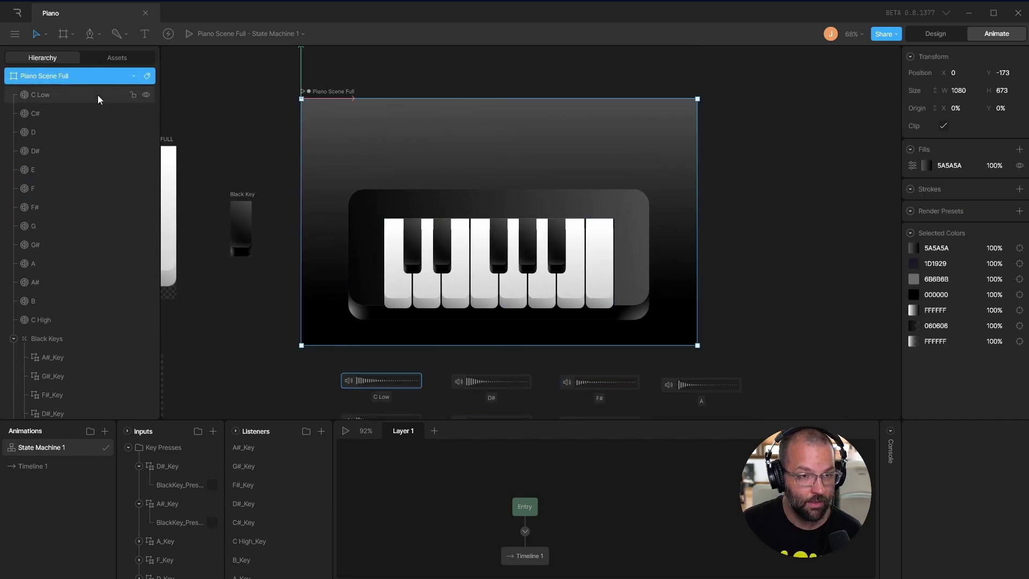
left_click(81, 96)
left_click(42, 320, "shift")
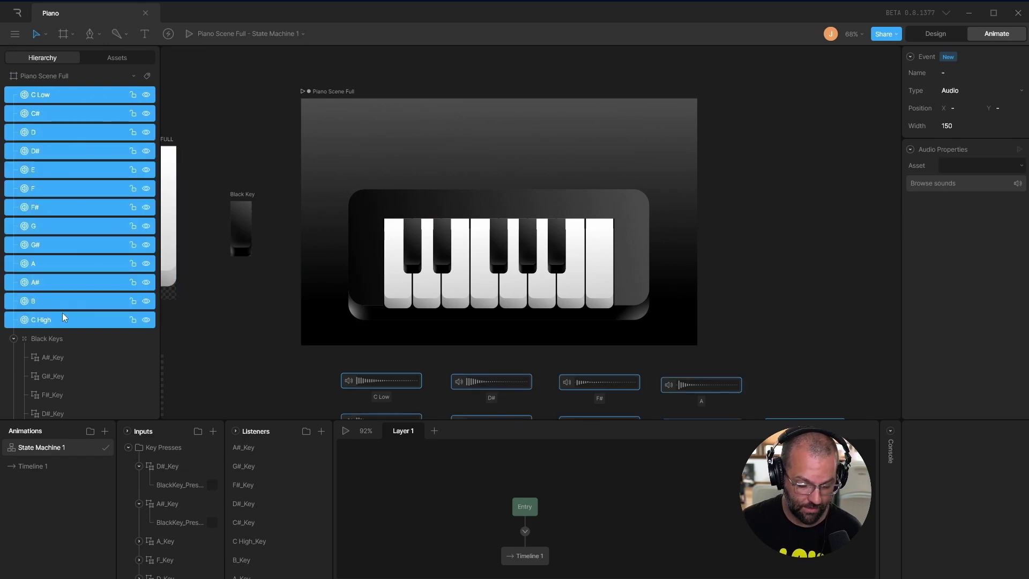
key("ctrl+g")
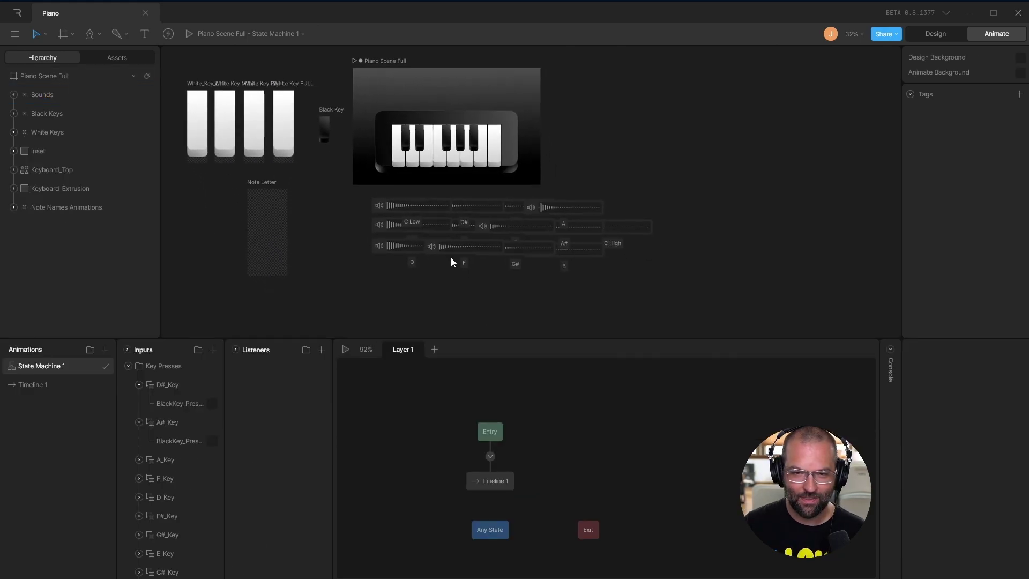
Select the C High_Key white key and add a listener for it in State Machine 1.
scroll(452, 258, "up", 3)
left_click_drag(420, 234, 425, 342)
left_click_drag(425, 343, 429, 347)
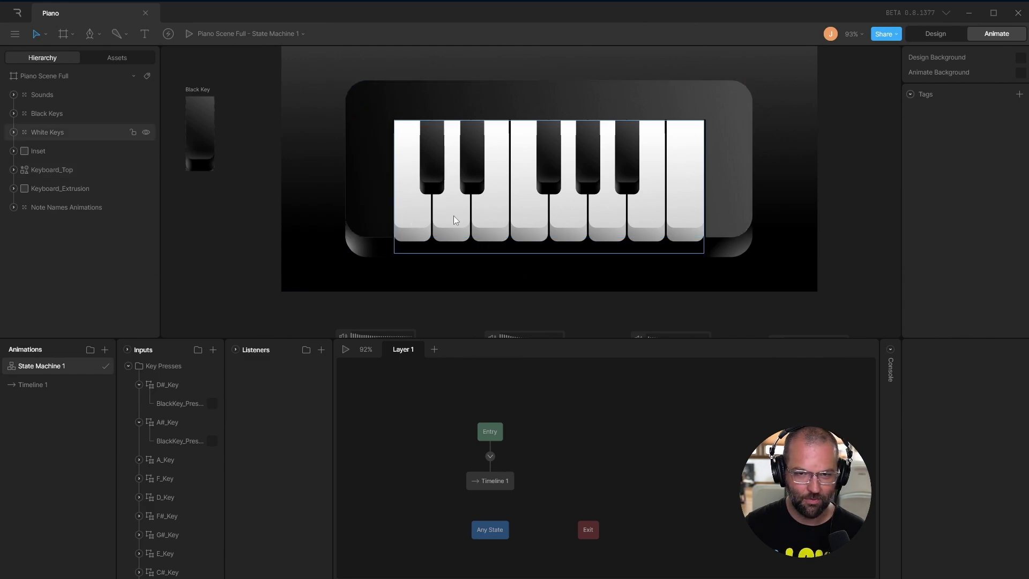
scroll(478, 214, "up", 4)
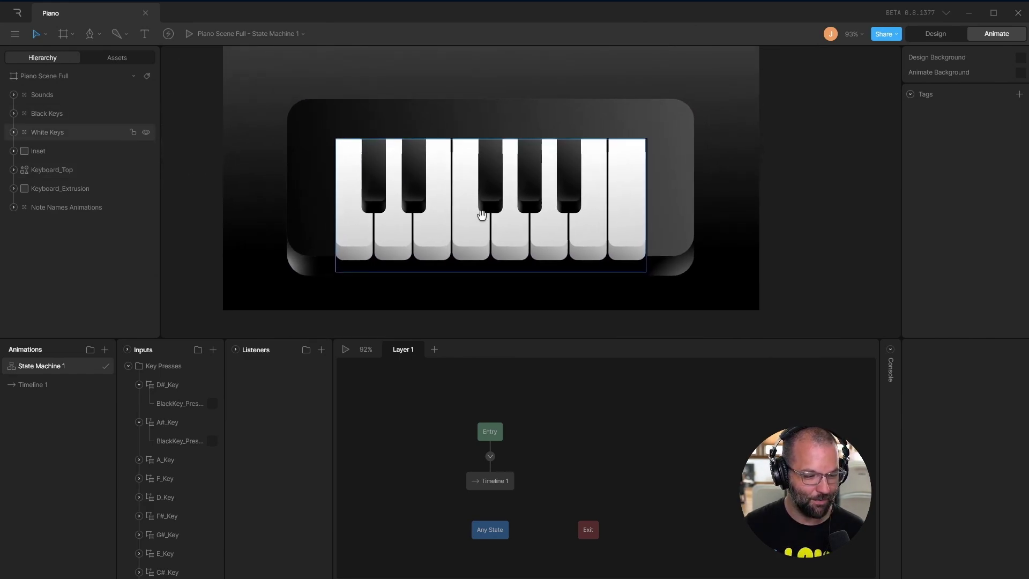
left_click_drag(444, 191, 399, 159)
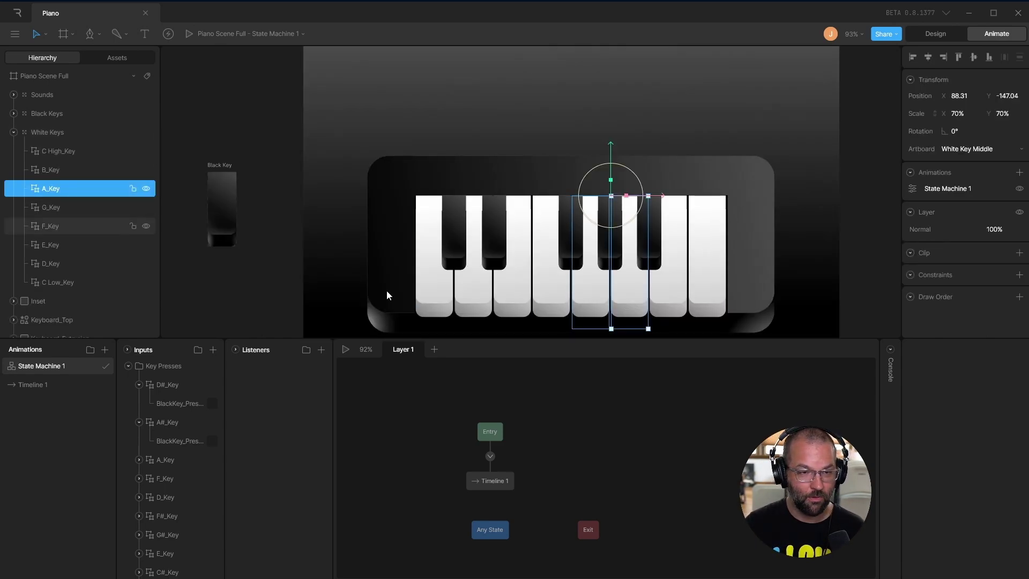
left_click(51, 226)
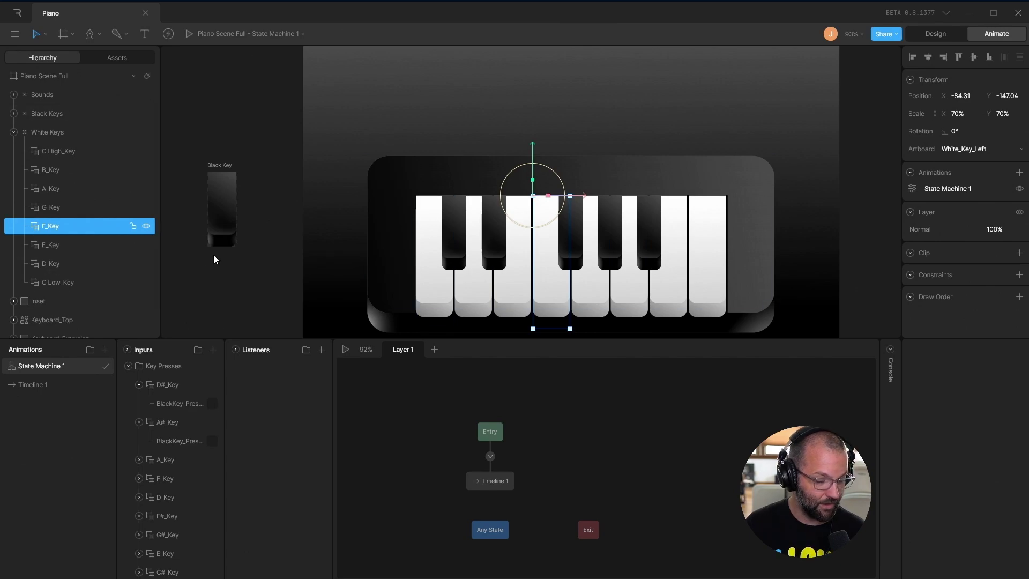
left_click(52, 249)
left_click(58, 283)
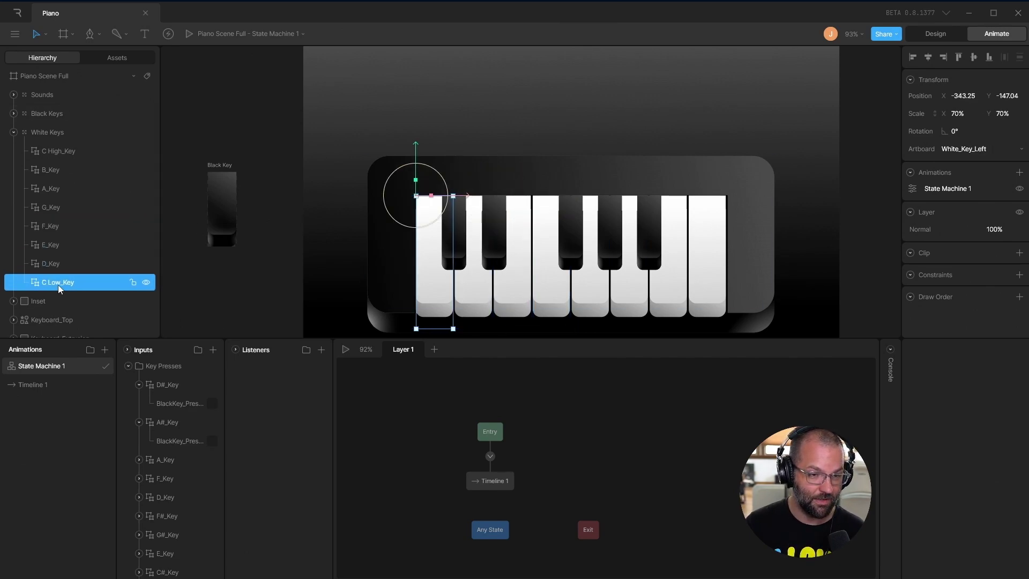
left_click(56, 150)
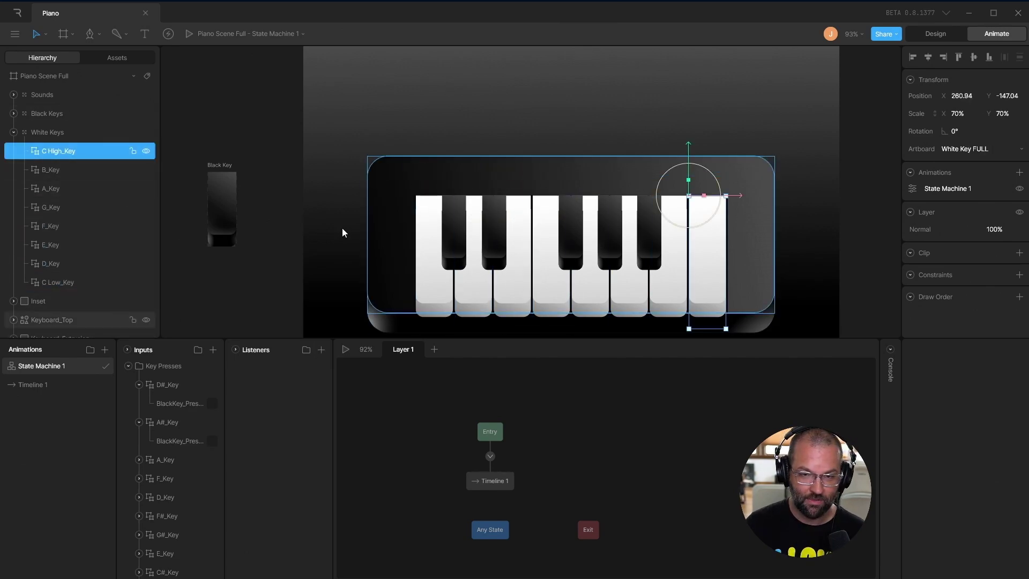
left_click(321, 350)
left_click(263, 368)
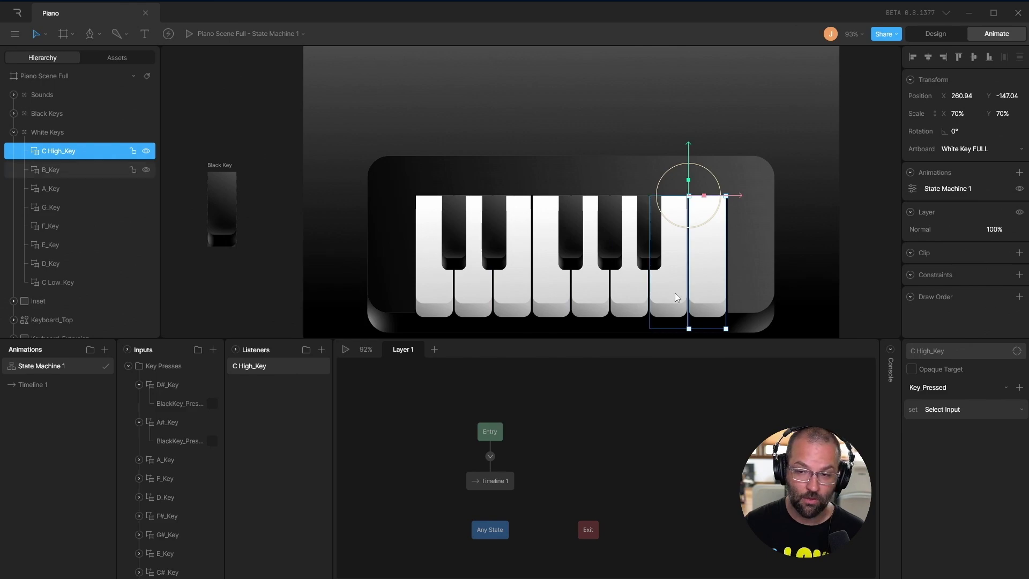
double_click(665, 195)
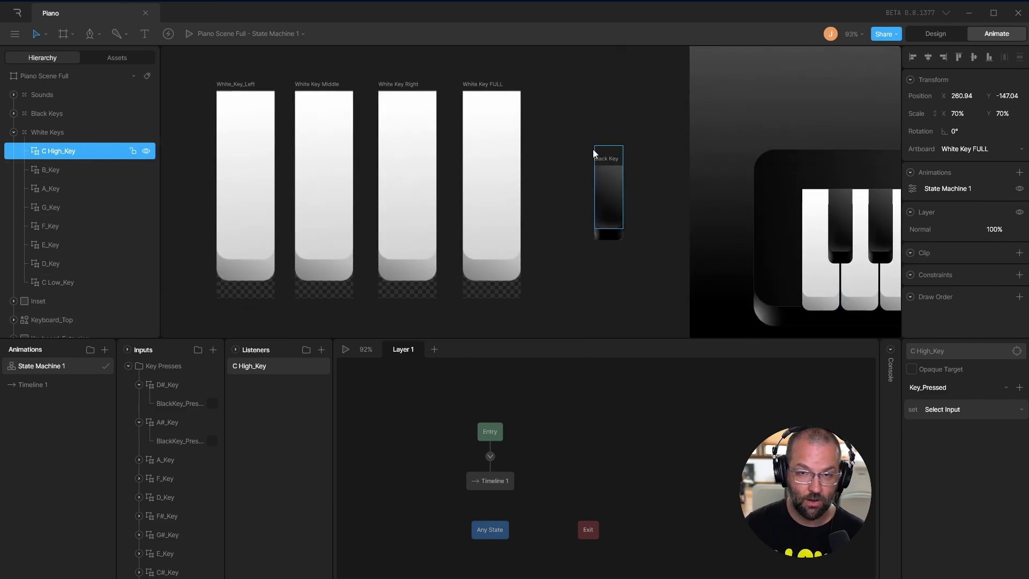
left_click(470, 87)
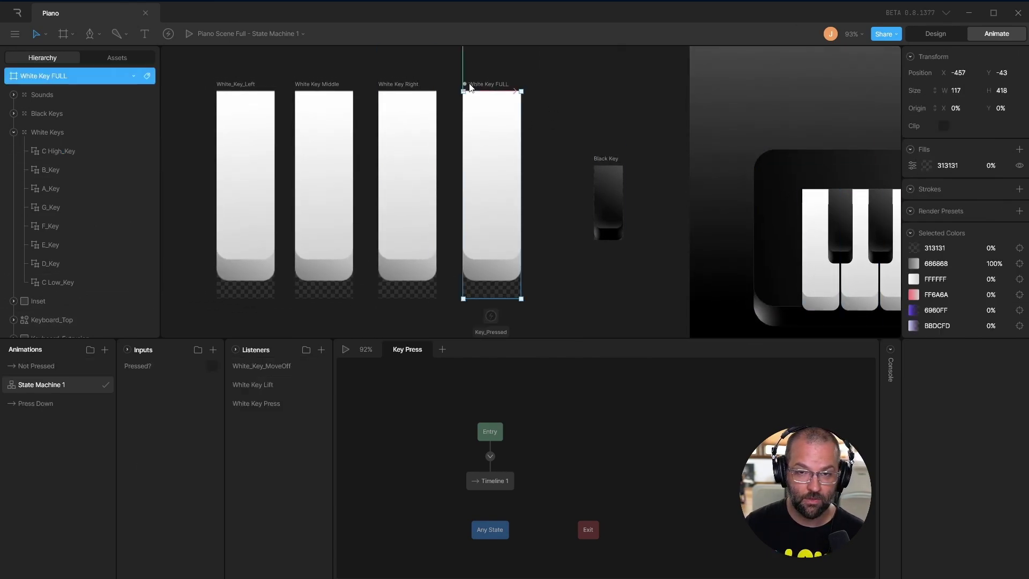
scroll(498, 281, "down", 2)
left_click(489, 277)
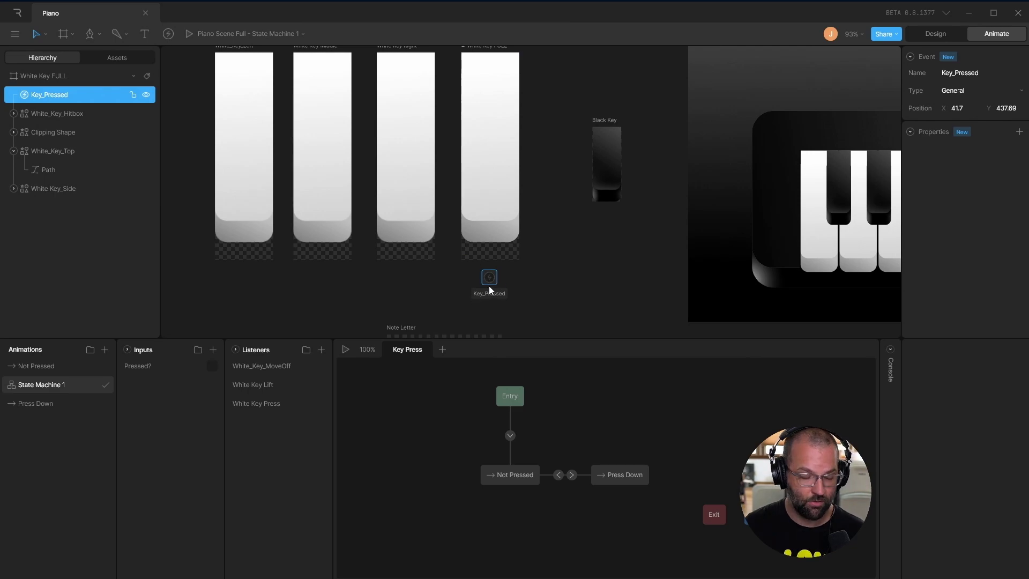
scroll(489, 285, "right", 2)
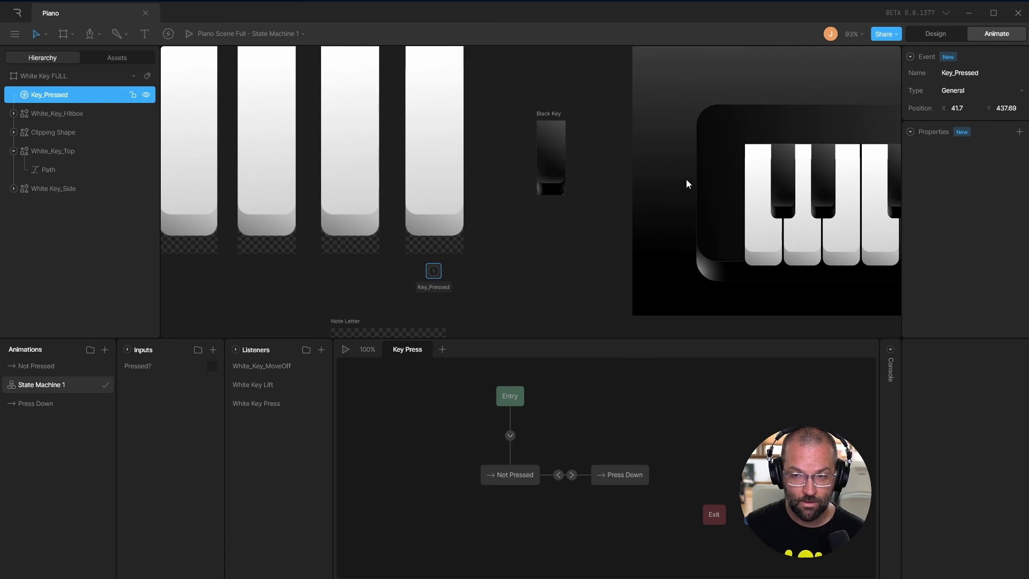
scroll(593, 173, "right", 10)
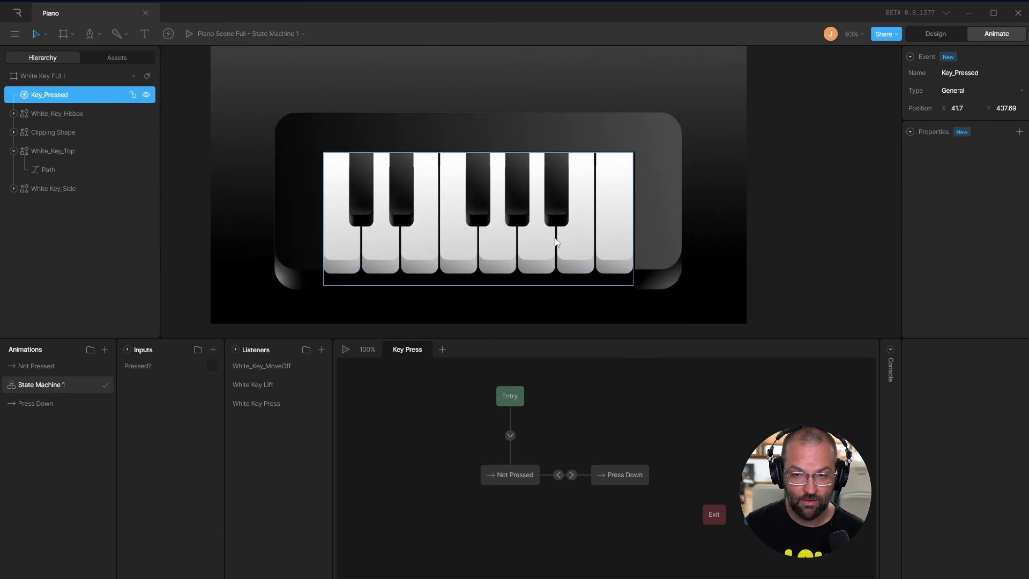
left_click(616, 234)
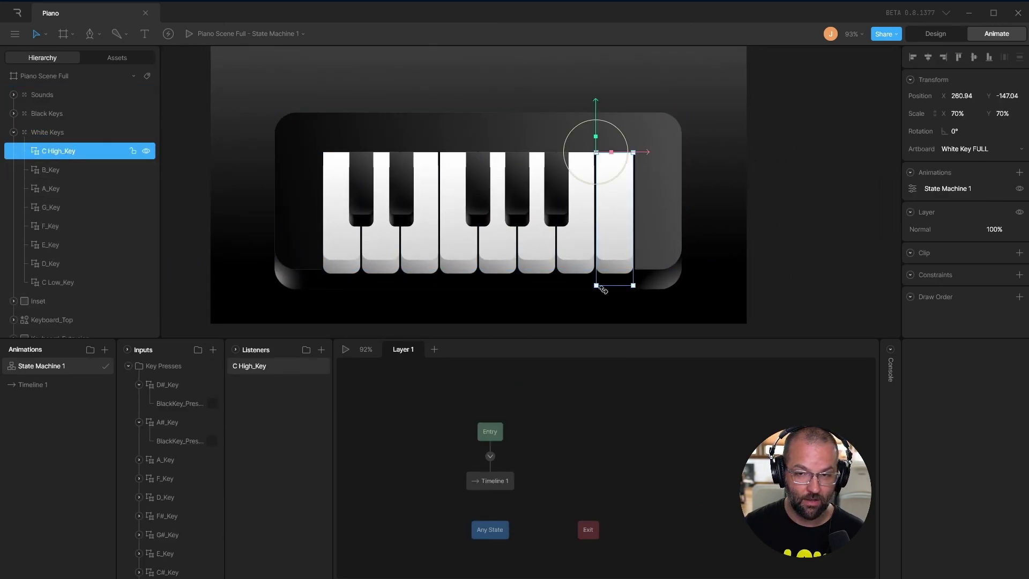
left_click(252, 368)
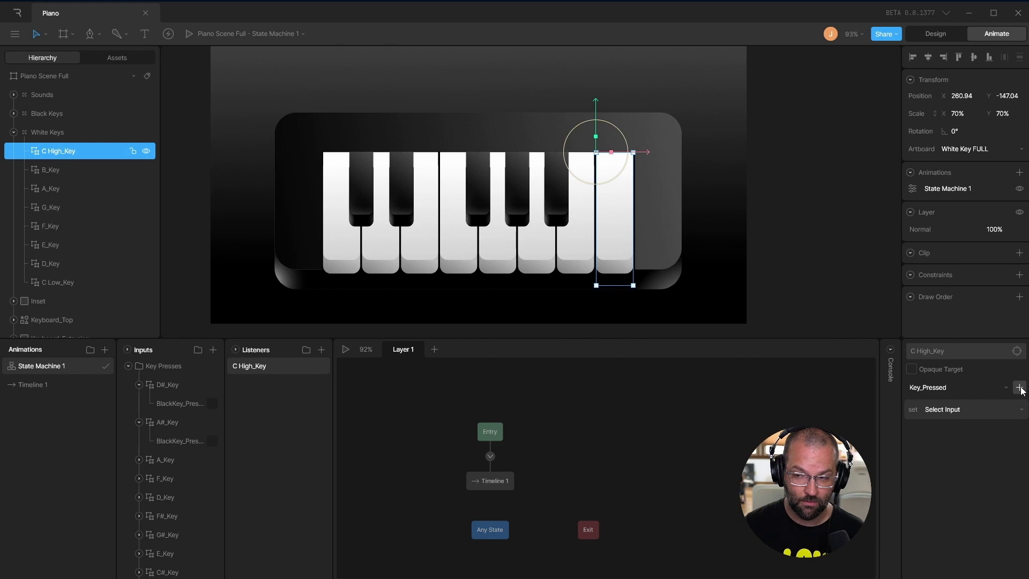
Add a Report Event action to the C High_Key listener that reports the C High event.
left_click(922, 409)
left_click(913, 428)
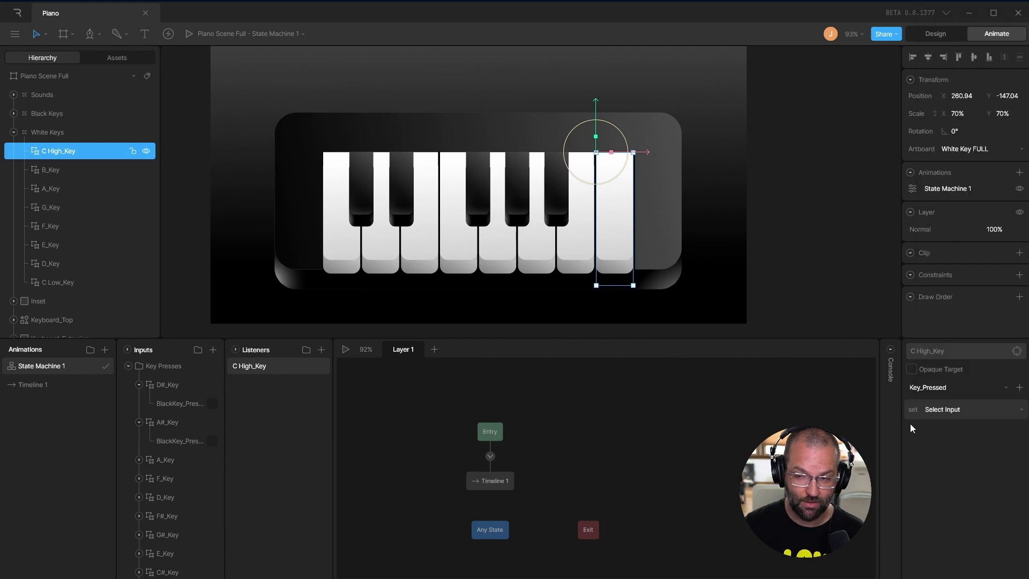
left_click(1020, 389)
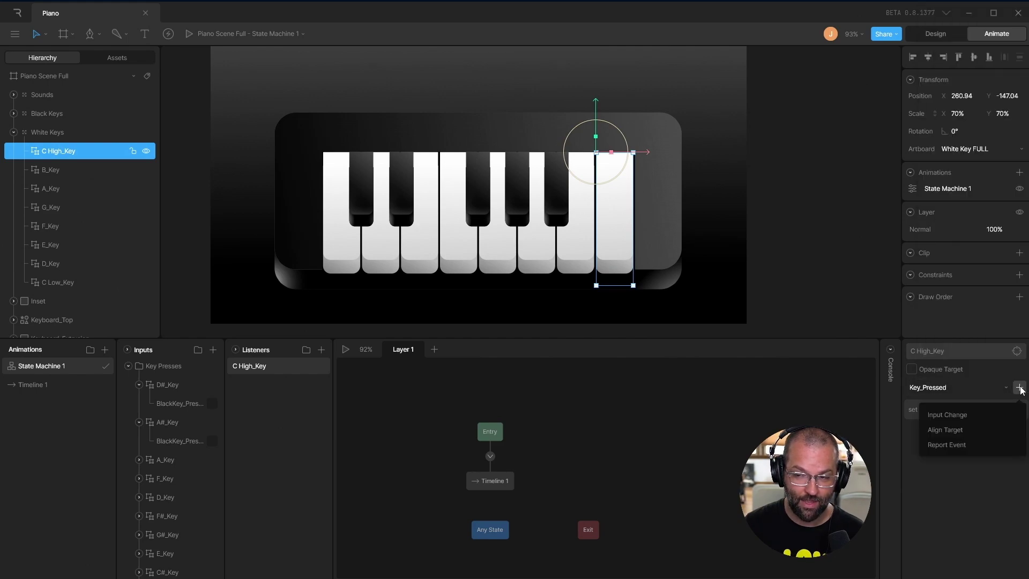
left_click(948, 443)
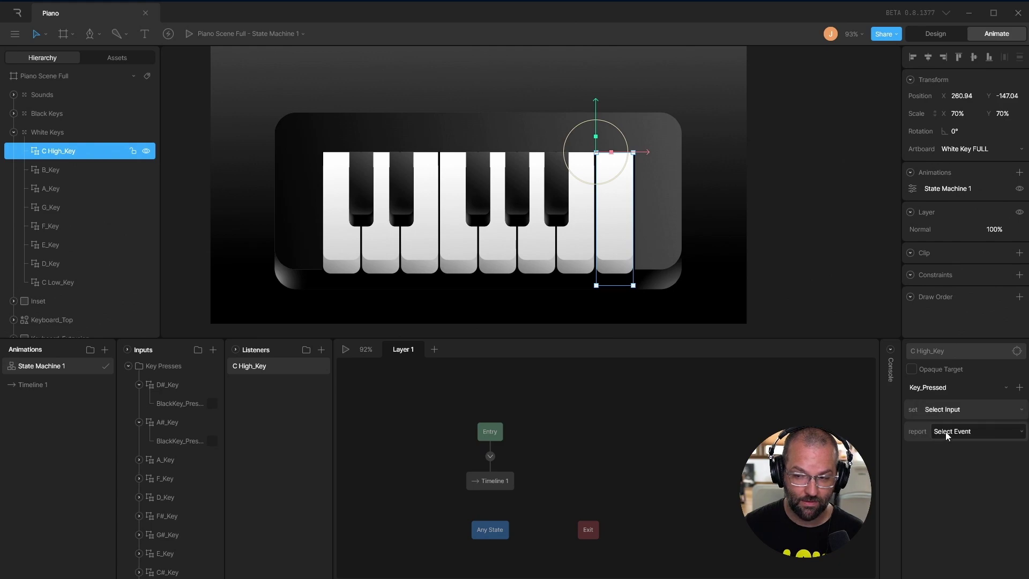
left_click(946, 432)
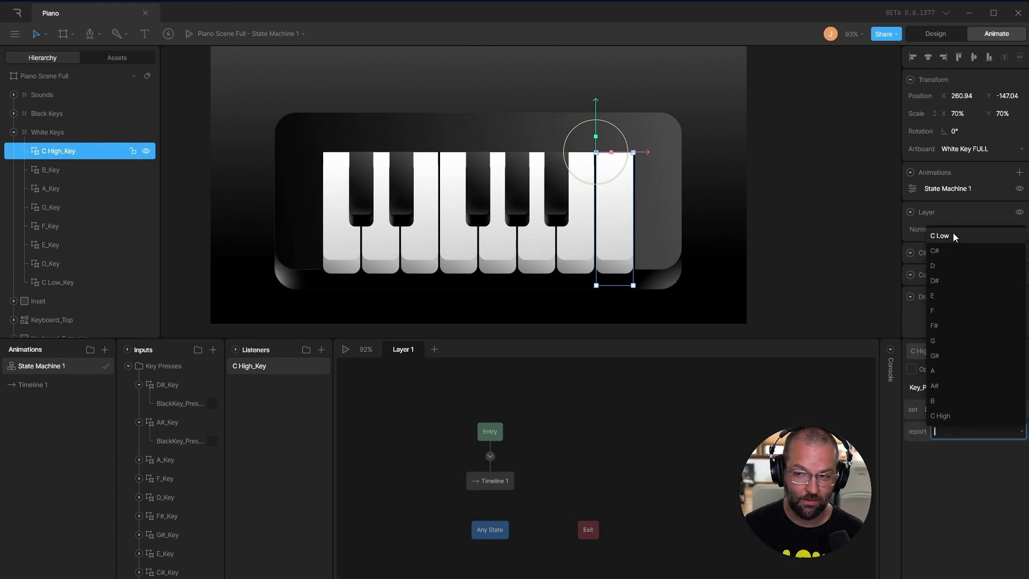
left_click(939, 417)
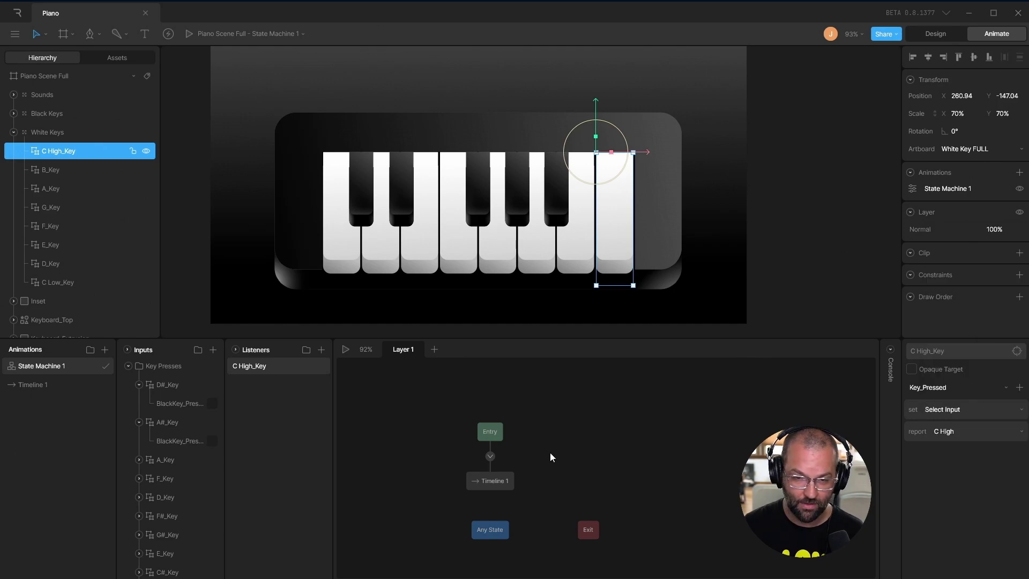
Play the state machine and press the C High key twice to hear it.
left_click(191, 35)
left_click(642, 258)
left_click(641, 261)
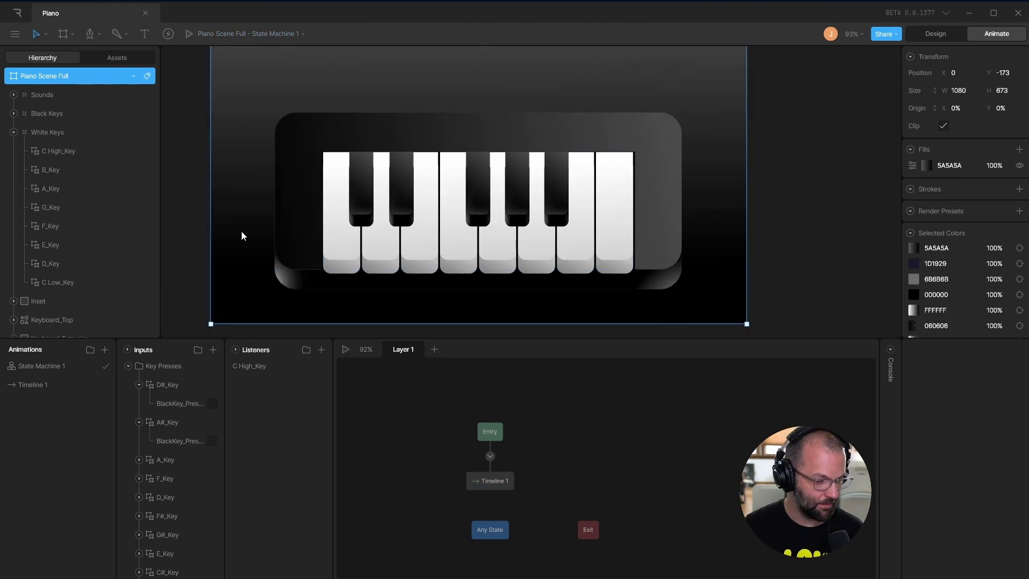
Inspect the White Key artboards, their Key_Pressed event and Press Down animation.
left_click_drag(360, 230, 756, 248)
left_click_drag(643, 246, 756, 269)
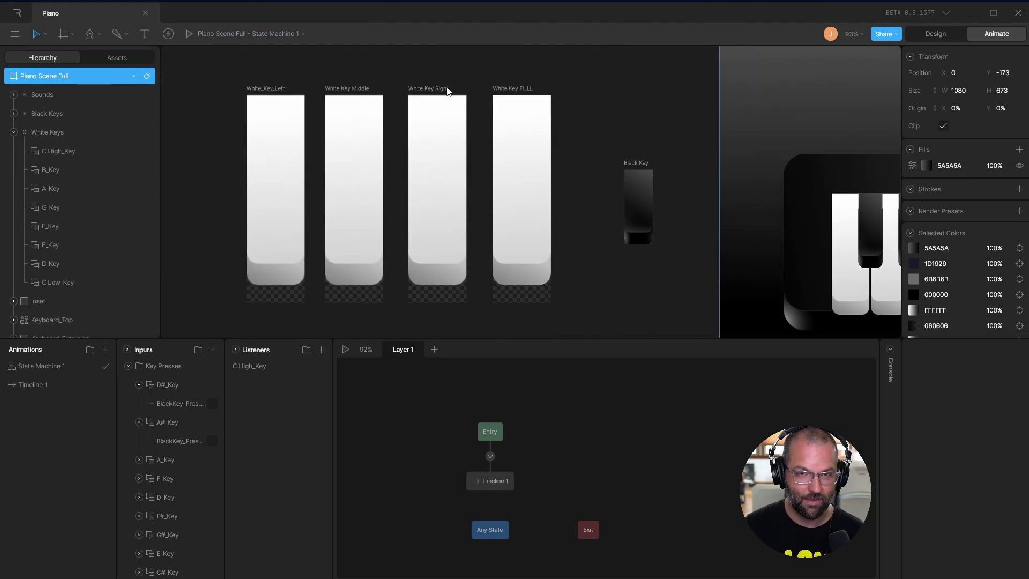
left_click(447, 89)
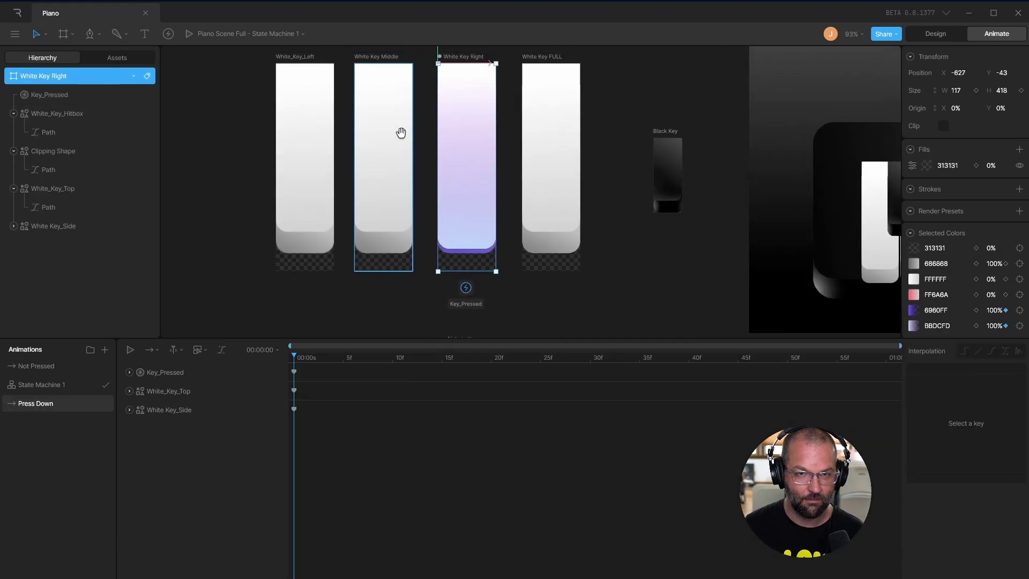
left_click(401, 132)
scroll(383, 171, "down", 3)
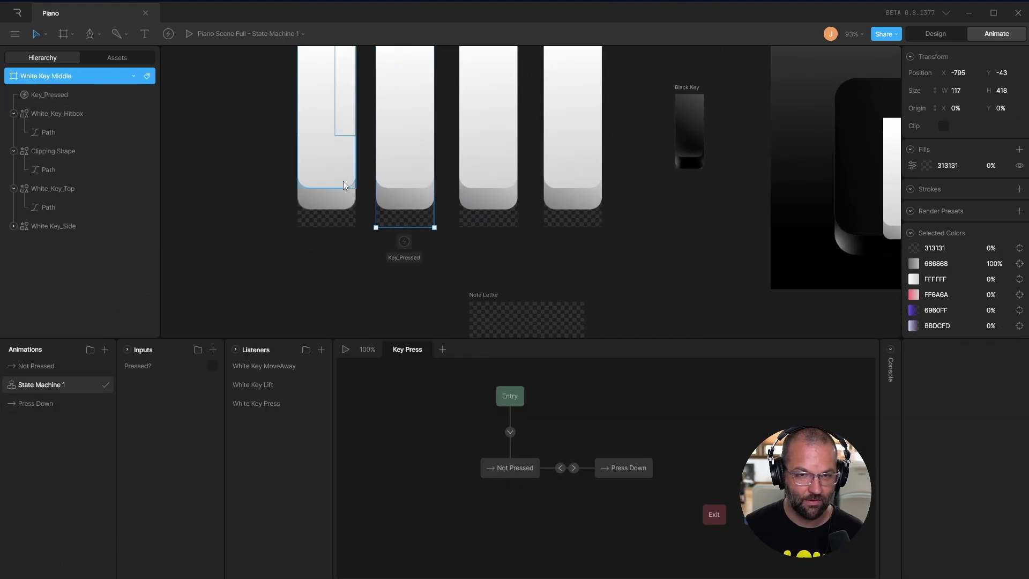
scroll(344, 185, "up", 3)
scroll(343, 185, "left", 2)
left_click(362, 82)
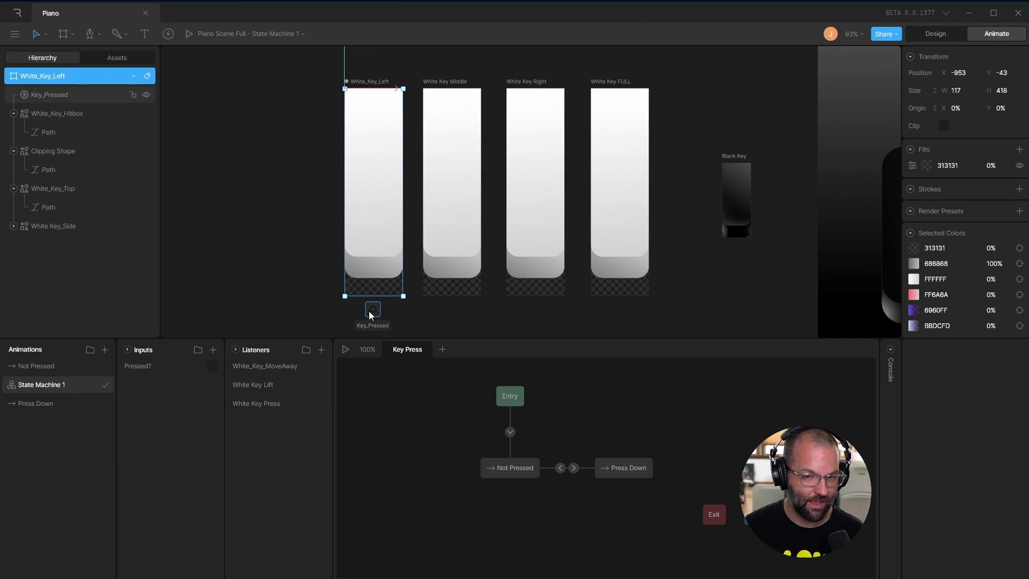
left_click(371, 312)
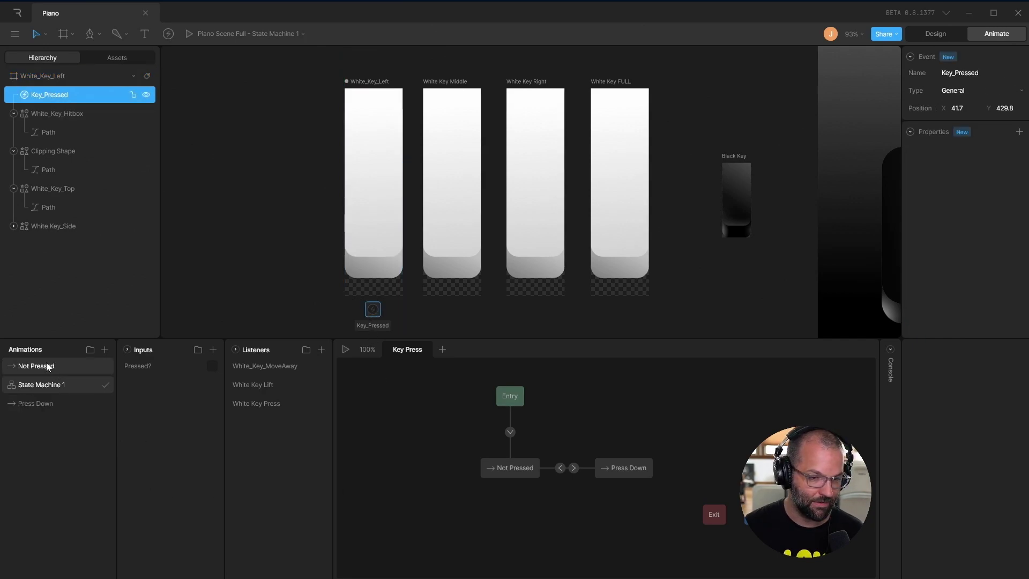
left_click(34, 402)
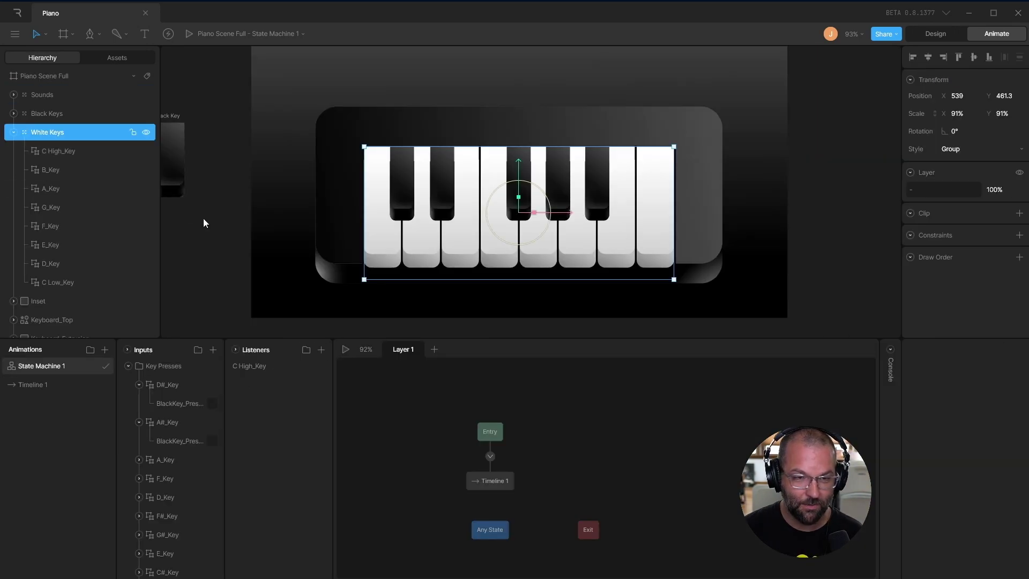
Add listeners for the B, A, G, F, E, D and C Low white keys.
left_click(59, 169)
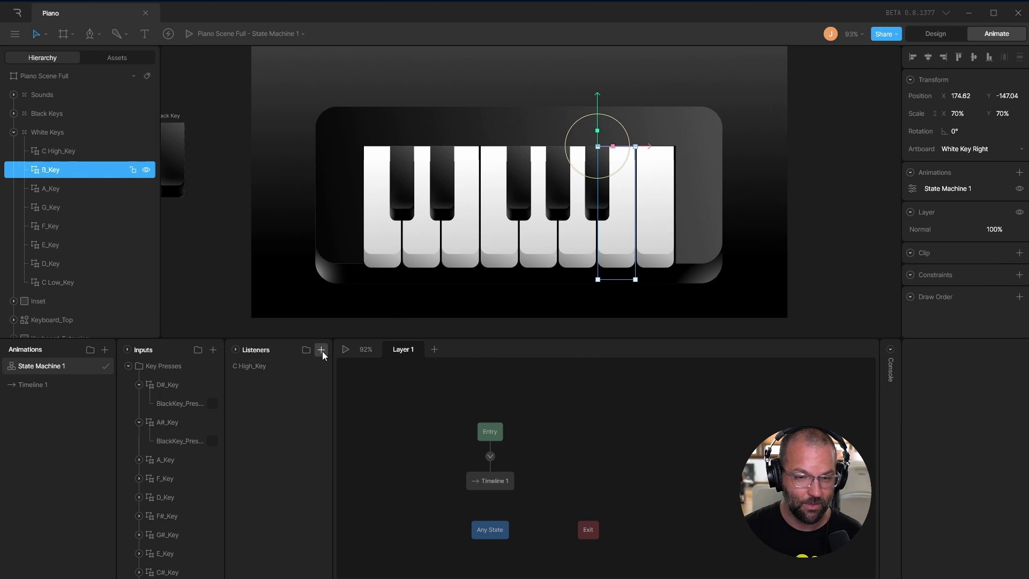
left_click(321, 349)
left_click(65, 189)
left_click(321, 350)
left_click(68, 207)
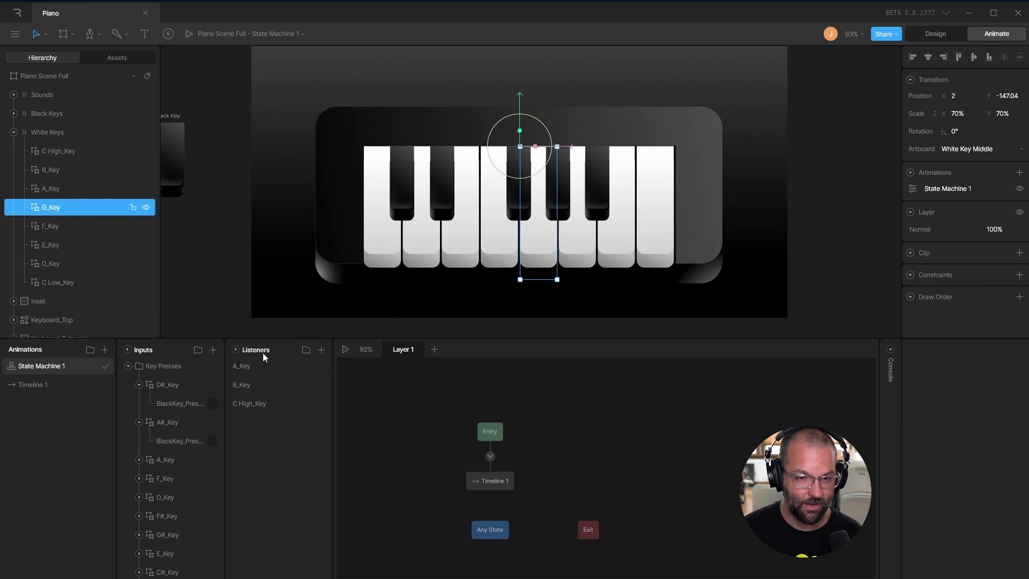
left_click(321, 349)
left_click(65, 226)
left_click(321, 350)
left_click(65, 245)
left_click(321, 349)
left_click(64, 263)
left_click(322, 349)
left_click(65, 282)
left_click(322, 350)
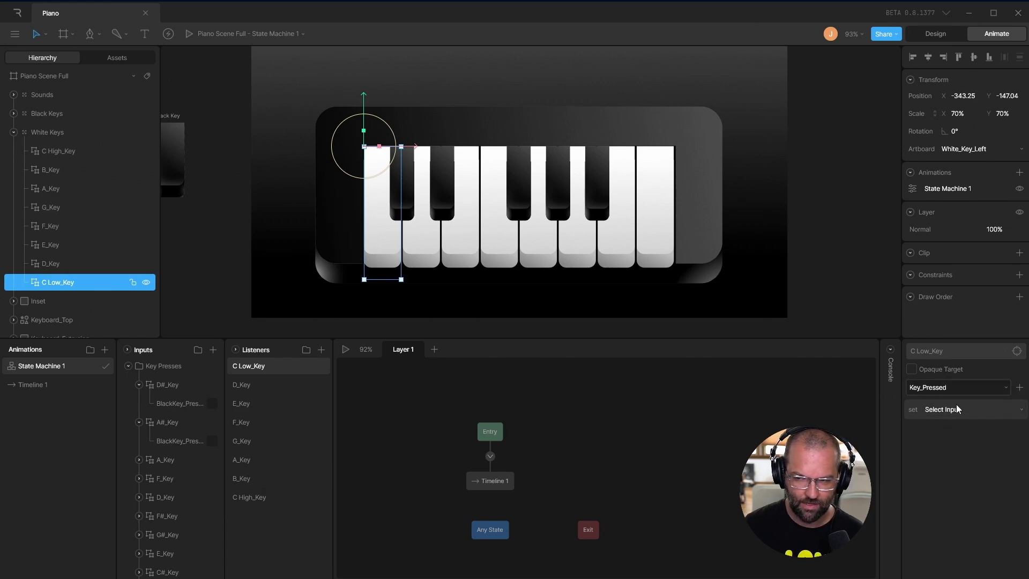
Add a Report Event action reporting B to B_Key, and one to the A_Key listener.
left_click(1019, 387)
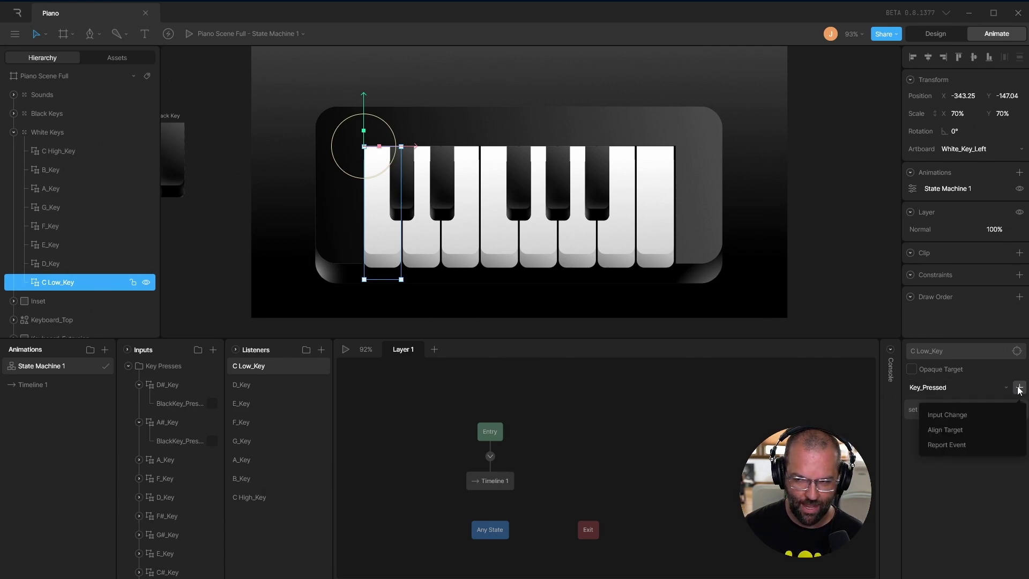
left_click(970, 441)
left_click(972, 435)
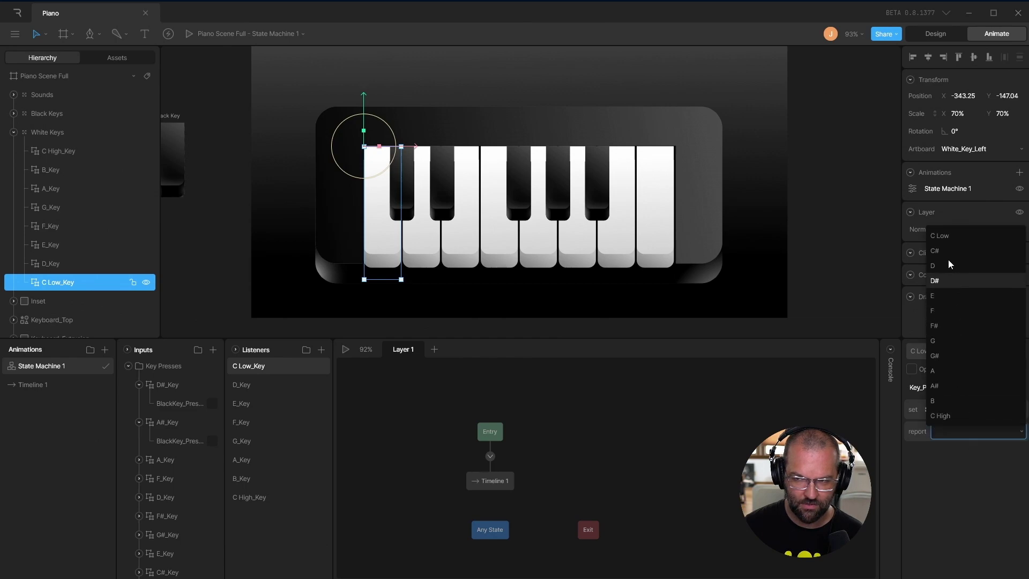
left_click(944, 401)
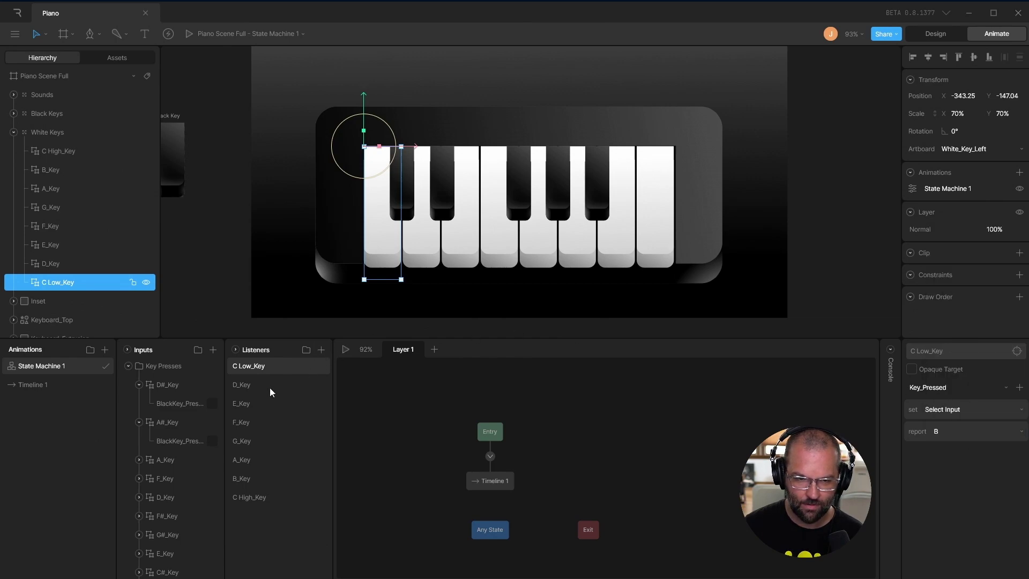
left_click(258, 461)
left_click(1003, 411)
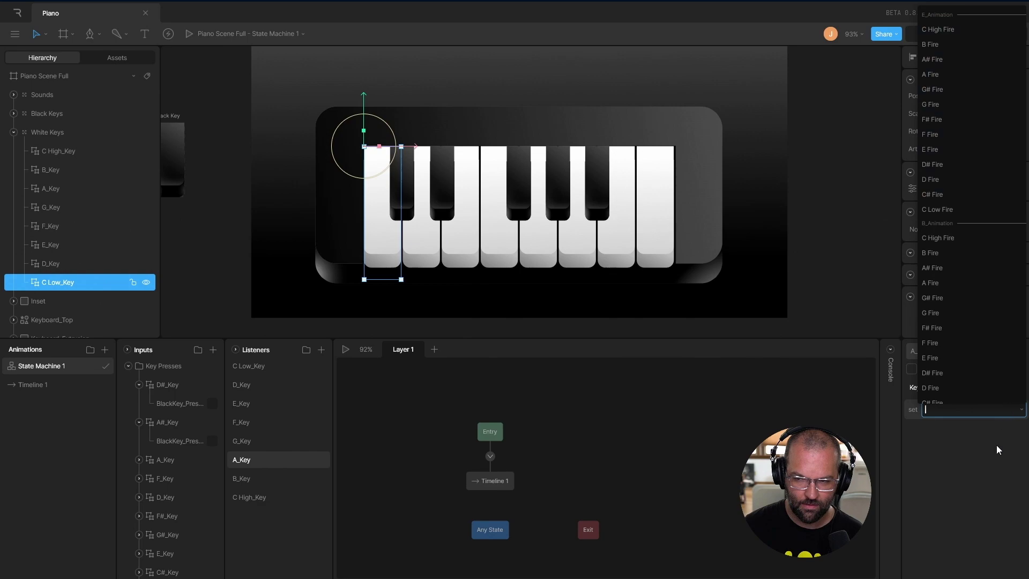
left_click(999, 449)
left_click(1020, 387)
left_click(970, 441)
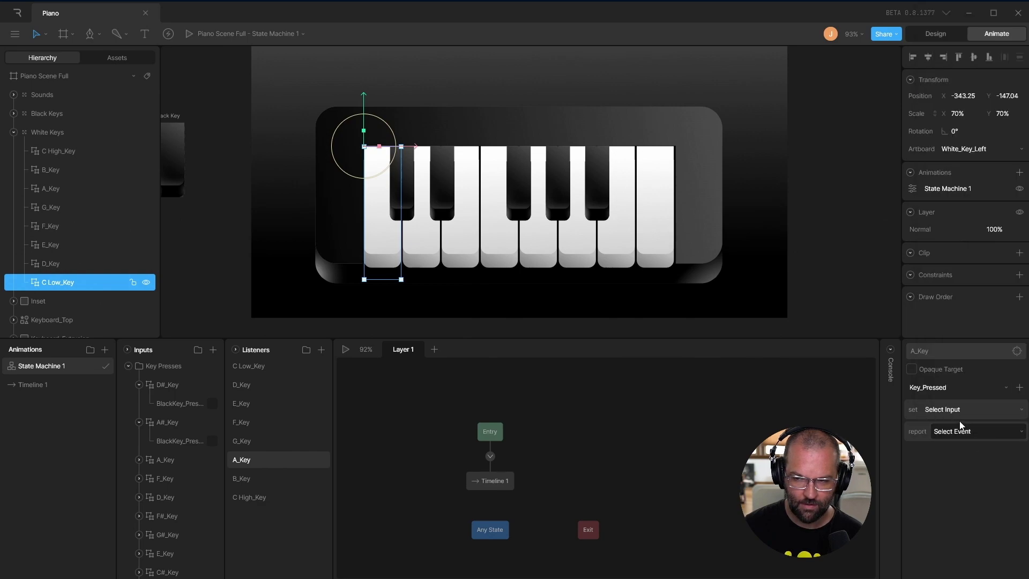
Add Report Event actions to the G_Key, F_Key, E_Key and D_Key listeners.
left_click(242, 441)
left_click(1020, 387)
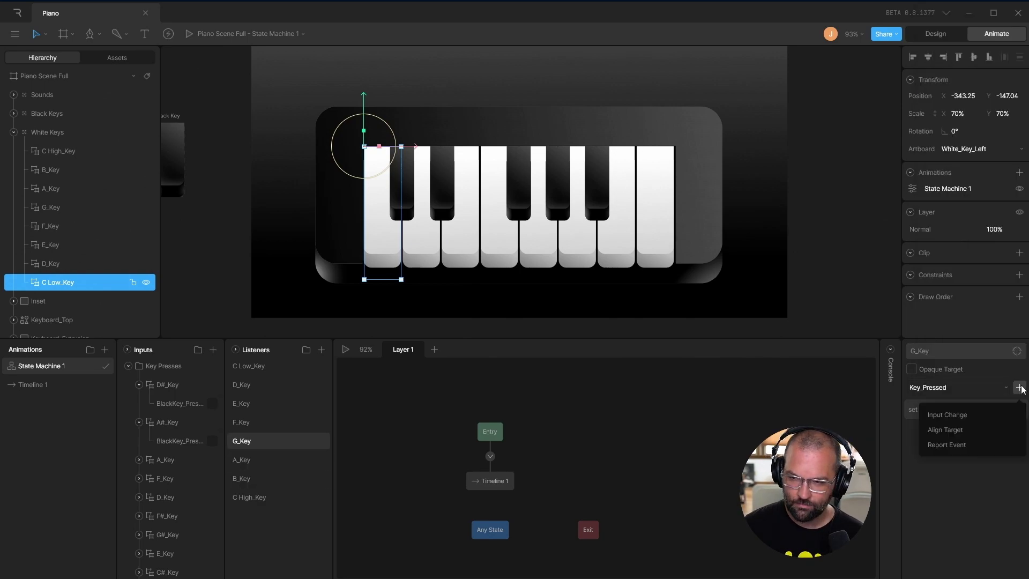
left_click(947, 445)
left_click(976, 431)
left_click(255, 422)
left_click(1020, 388)
left_click(257, 404)
left_click(1020, 388)
left_click(262, 385)
Set C Low_Key to report the C Low event and B_Key to report B.
left_click(257, 366)
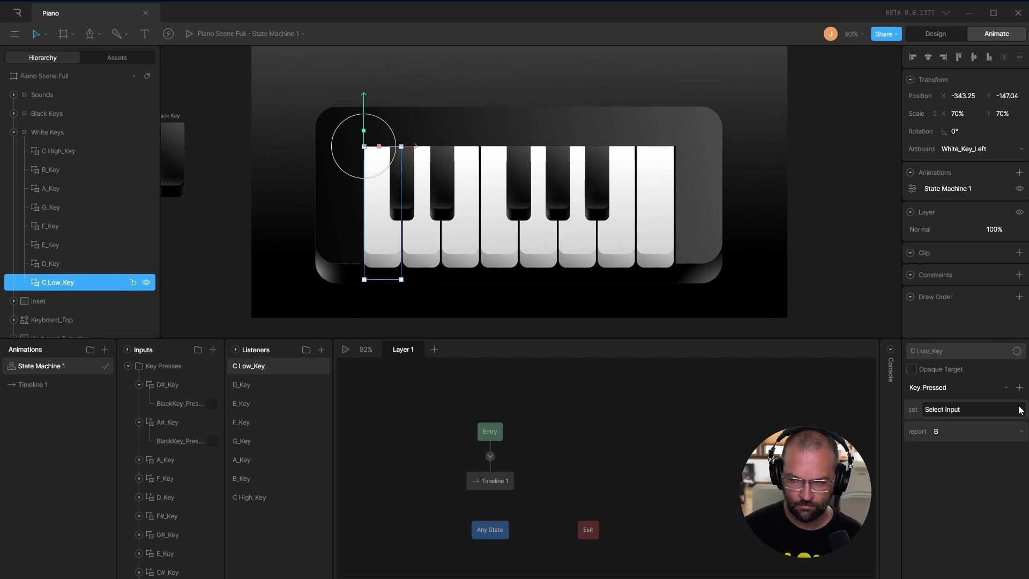
left_click(979, 431)
left_click(965, 456)
left_click(247, 479)
left_click(1020, 387)
left_click(976, 447)
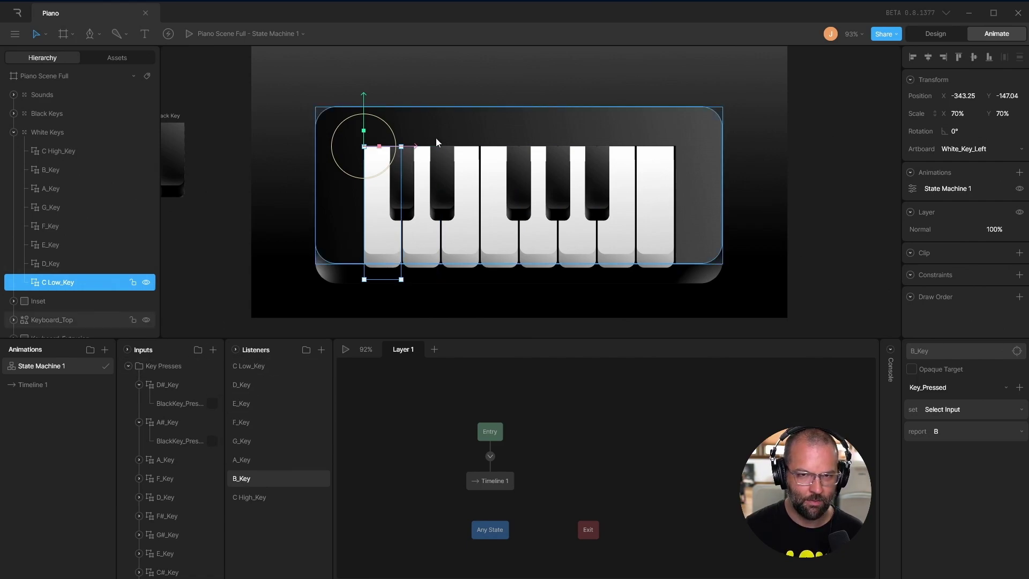
Reframe the piano and play the state machine to test the white keys.
left_click_drag(440, 162, 402, 168)
left_click_drag(396, 254, 395, 264)
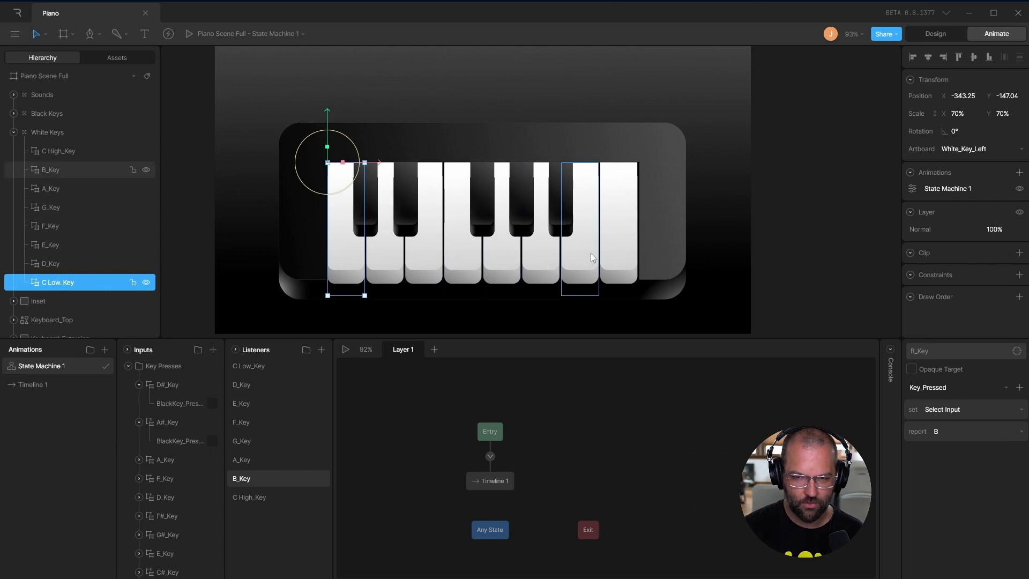
left_click(190, 34)
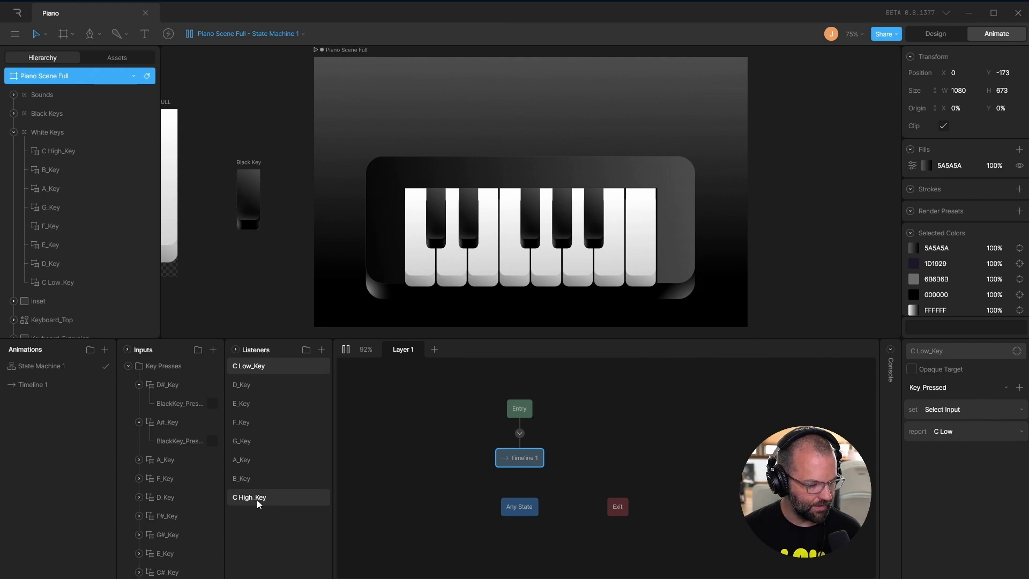
Create a White Keys listener folder and move the C Low_Key through B_Key listeners into it.
left_click(306, 350)
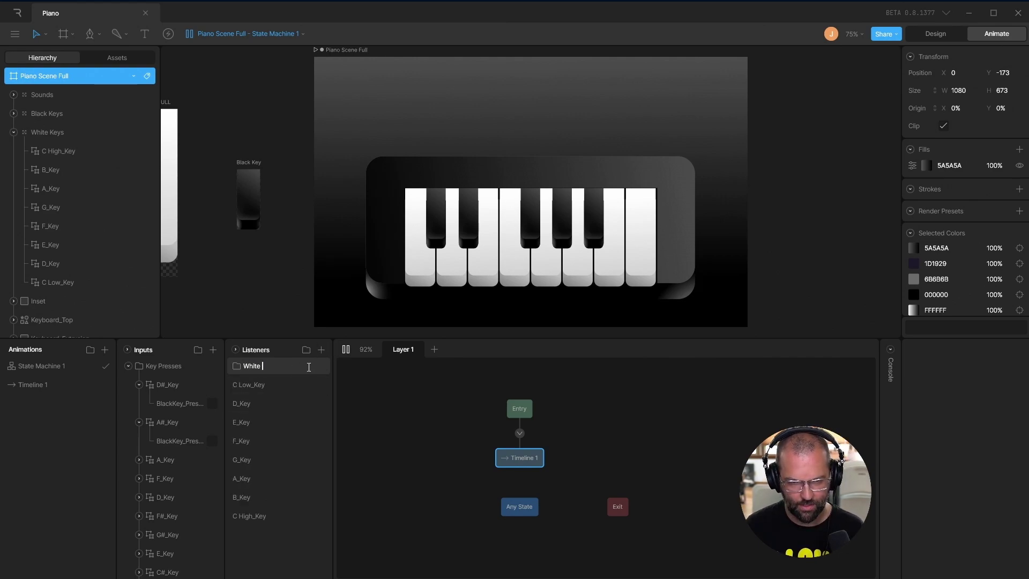
left_click(268, 385)
left_click(241, 503, "shift")
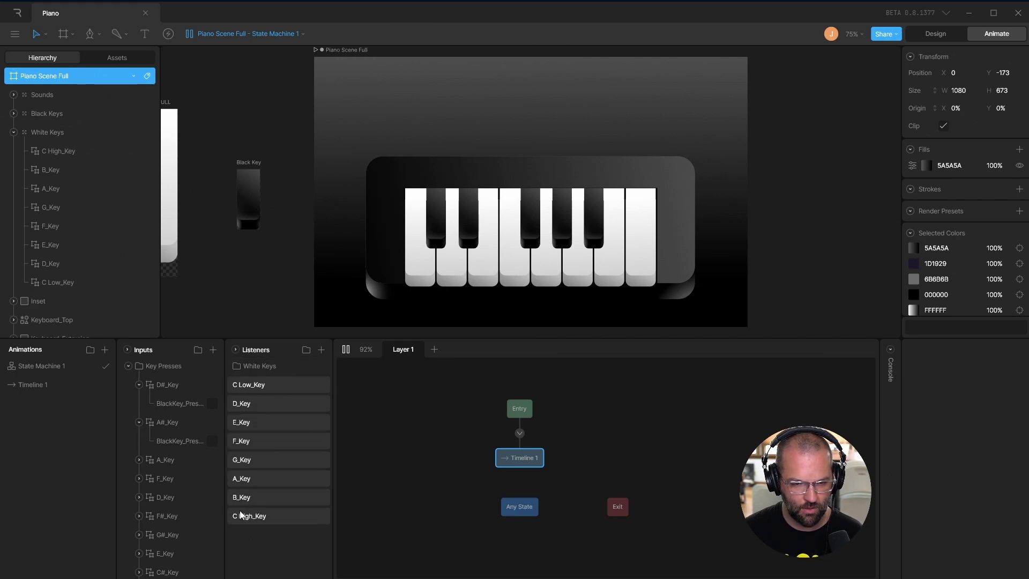
left_click_drag(252, 418, 246, 368)
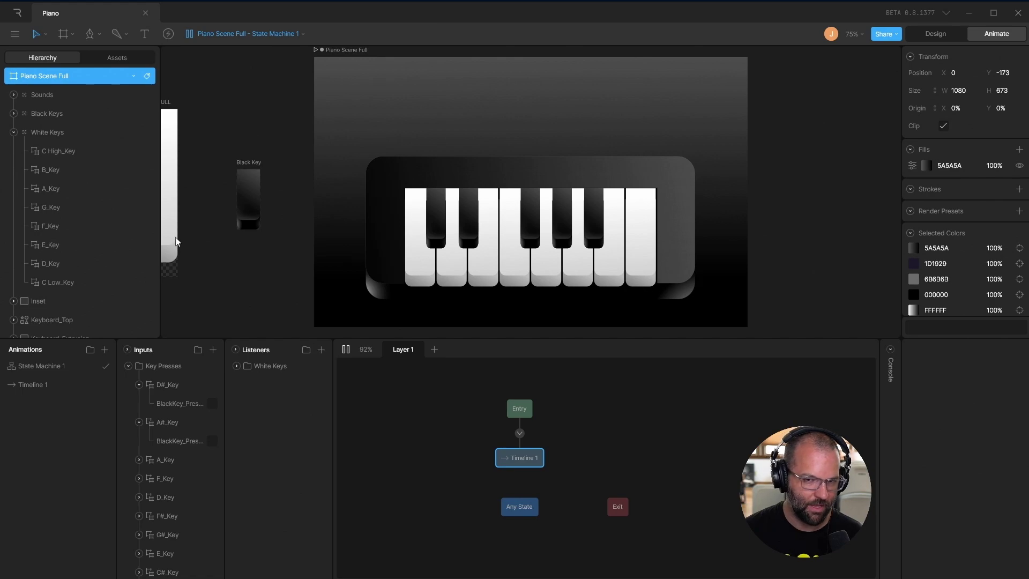
Stop playback and set the A#, G#, F# and C# key listeners to report their sharp notes.
left_click(434, 225)
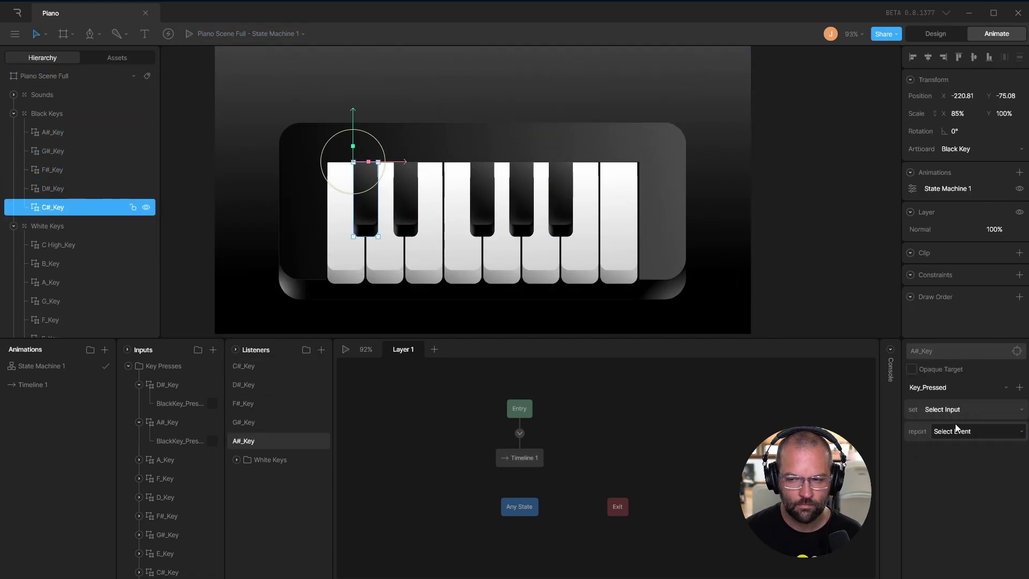
left_click(956, 431)
left_click(946, 386)
left_click(254, 423)
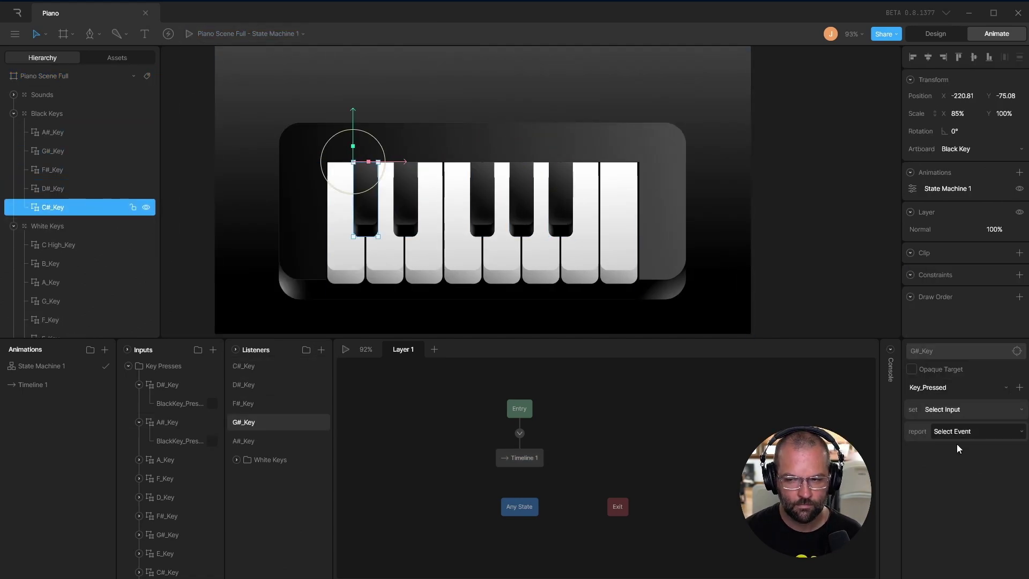
left_click(257, 404)
left_click(954, 432)
left_click(940, 326)
left_click(258, 367)
left_click(955, 432)
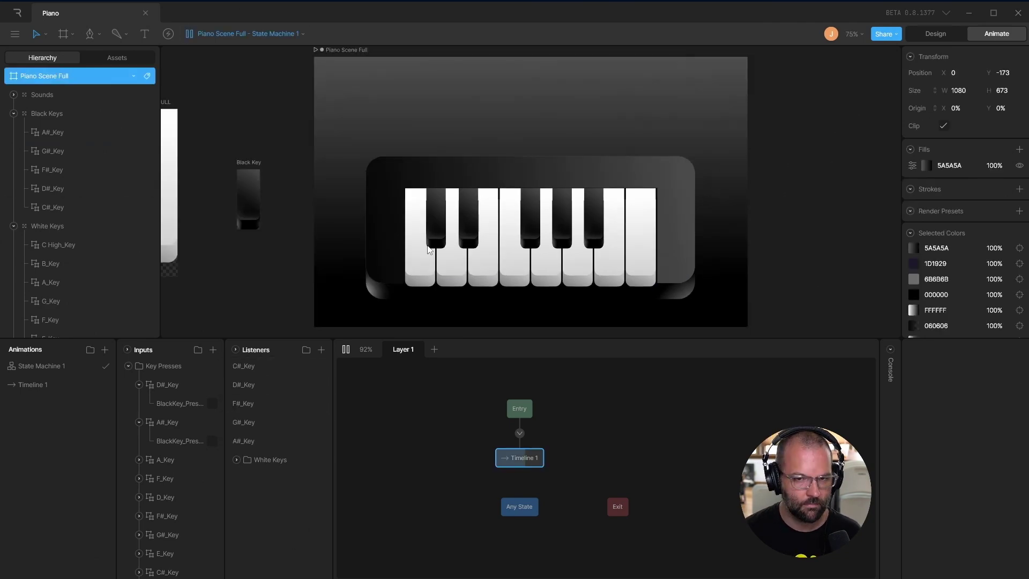
Play the state machine and test the C# and A# black keys and several white keys.
left_click(438, 226)
left_click(434, 230)
left_click(420, 225)
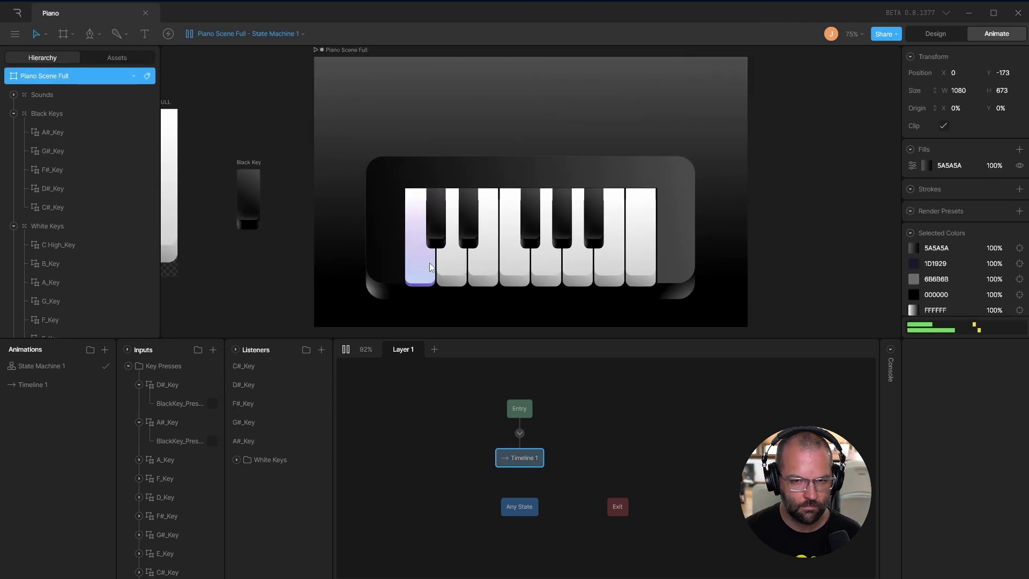
left_click(557, 249)
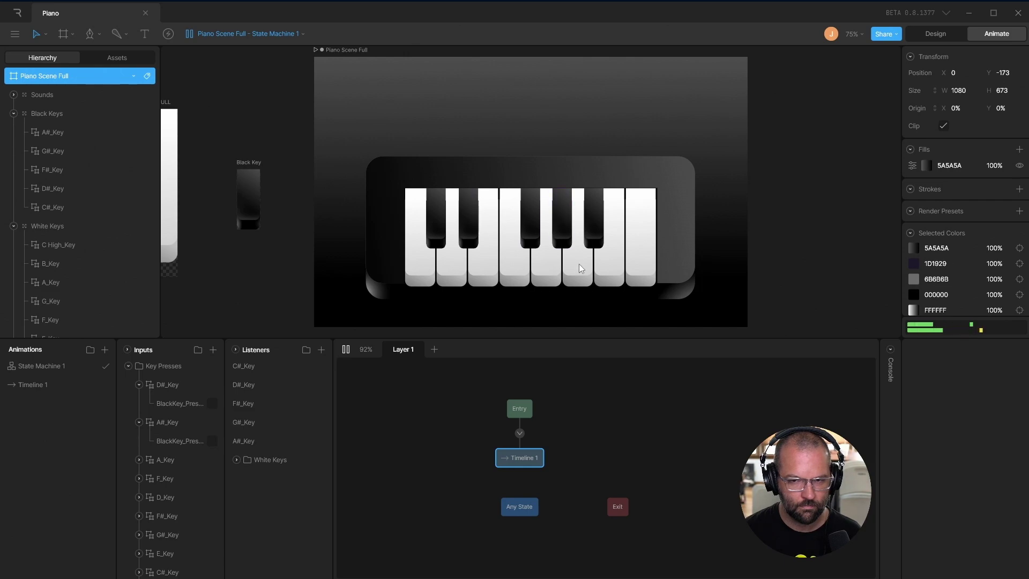
left_click(592, 236)
left_click(637, 254)
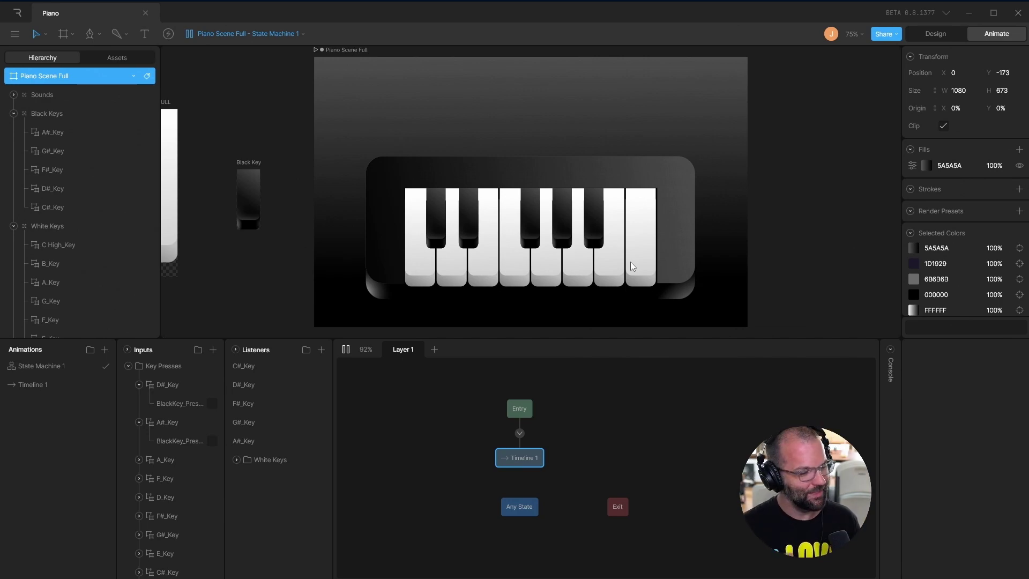
scroll(493, 259, "down", 2)
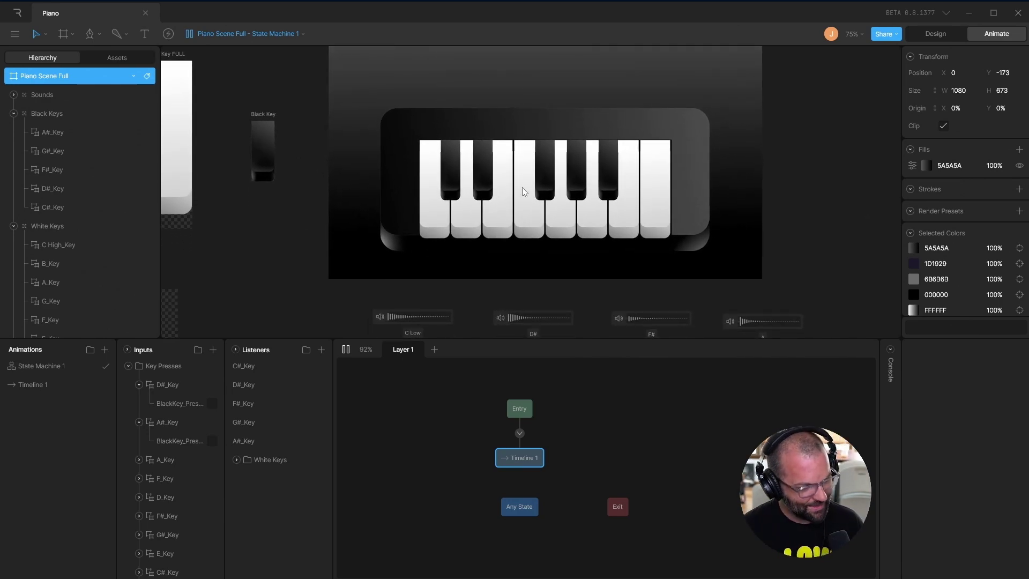